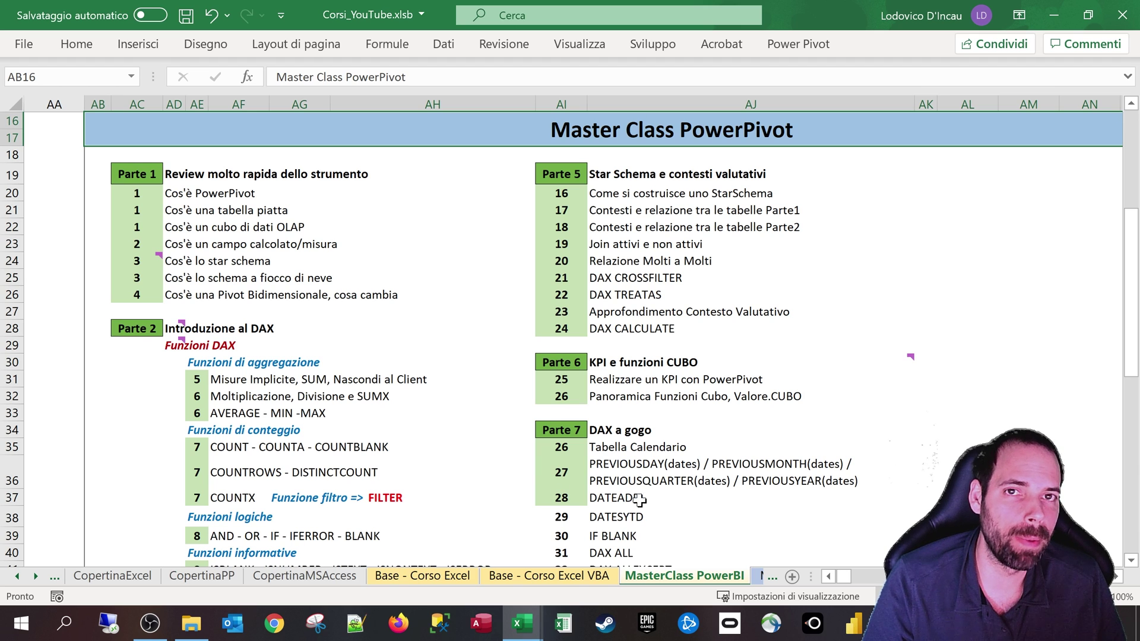
Switch to the L30_DatesYTD workbook, look through BaseDati and the Prev sheets, then open DatesYTD.
{"action": "left_click", "coordinate": [521, 624]}
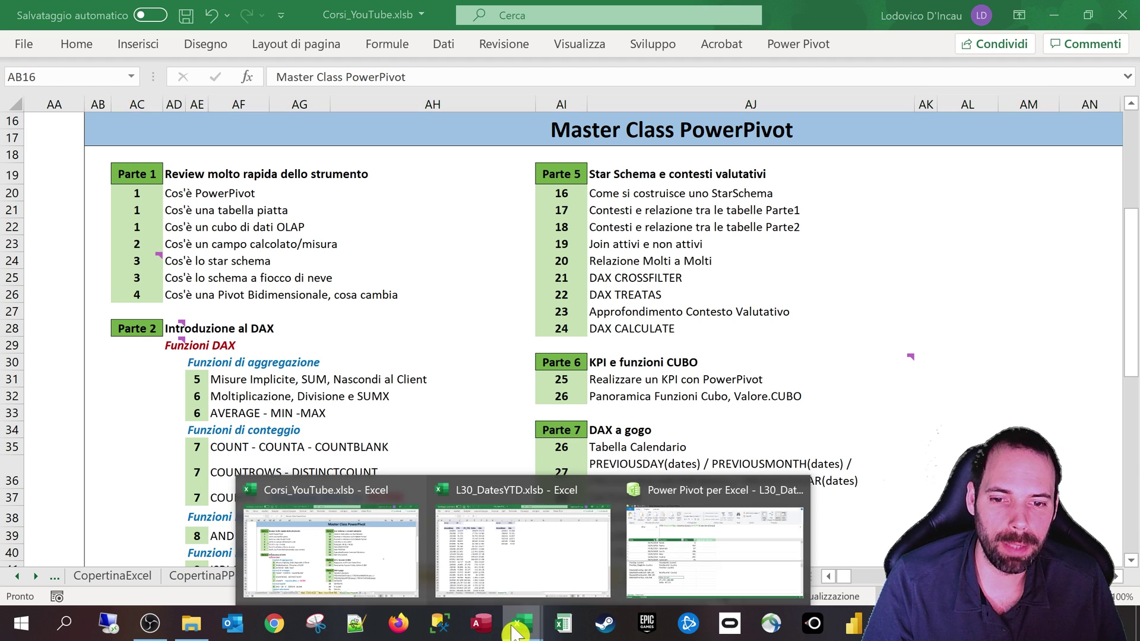
{"action": "left_click", "coordinate": [515, 537]}
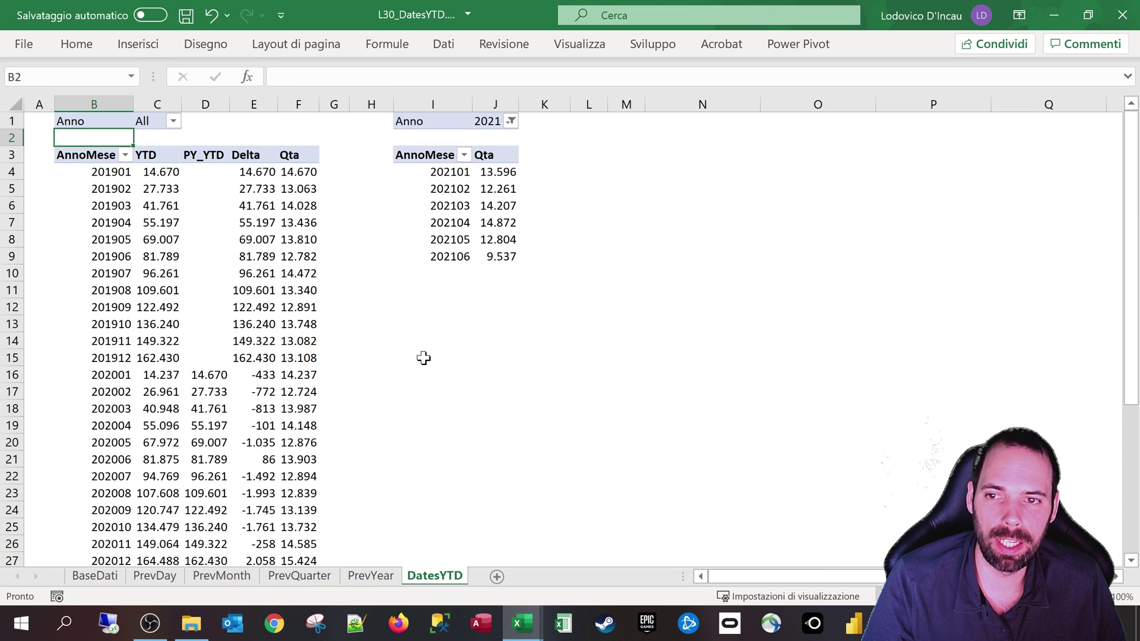
{"action": "left_click", "coordinate": [95, 576]}
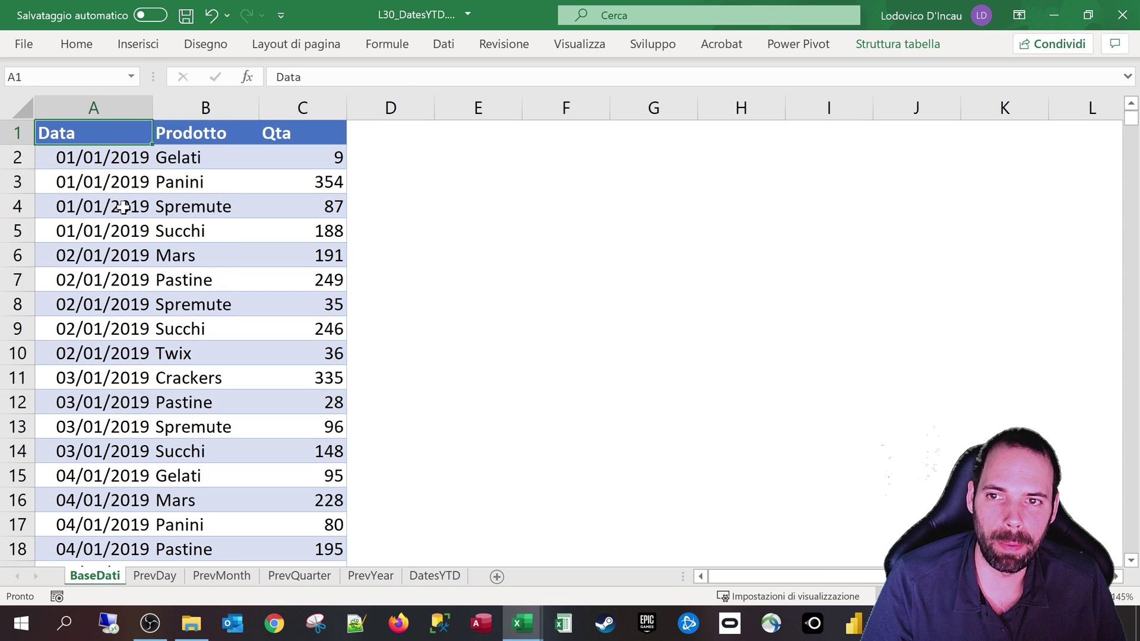
{"action": "left_click", "coordinate": [153, 579]}
{"action": "left_click", "coordinate": [237, 579]}
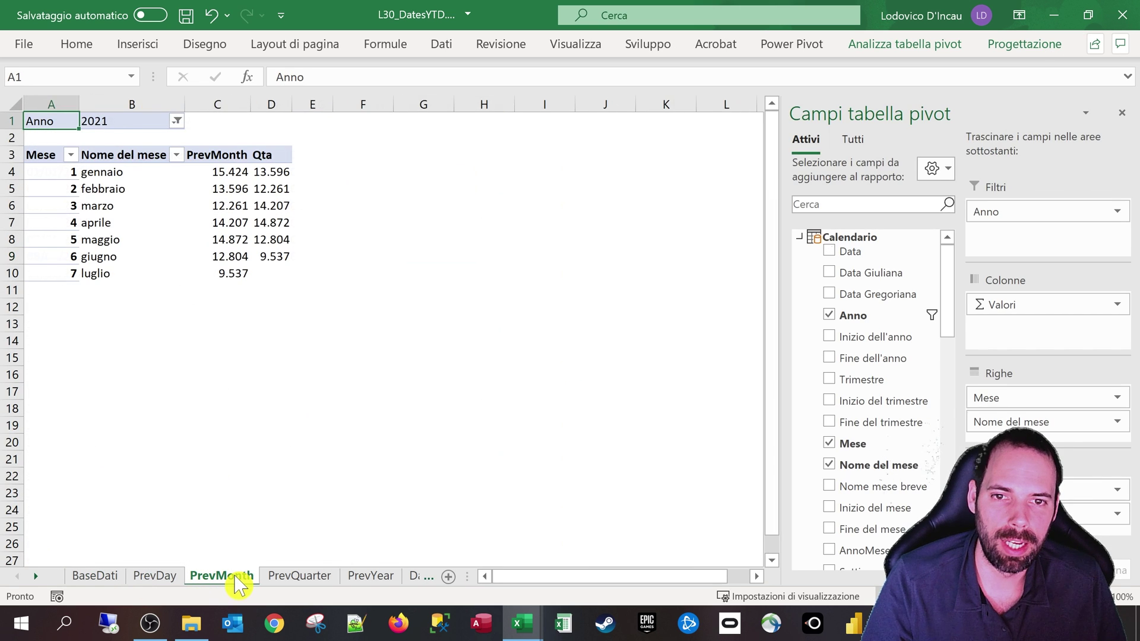
{"action": "left_click", "coordinate": [298, 579]}
{"action": "left_click", "coordinate": [373, 579]}
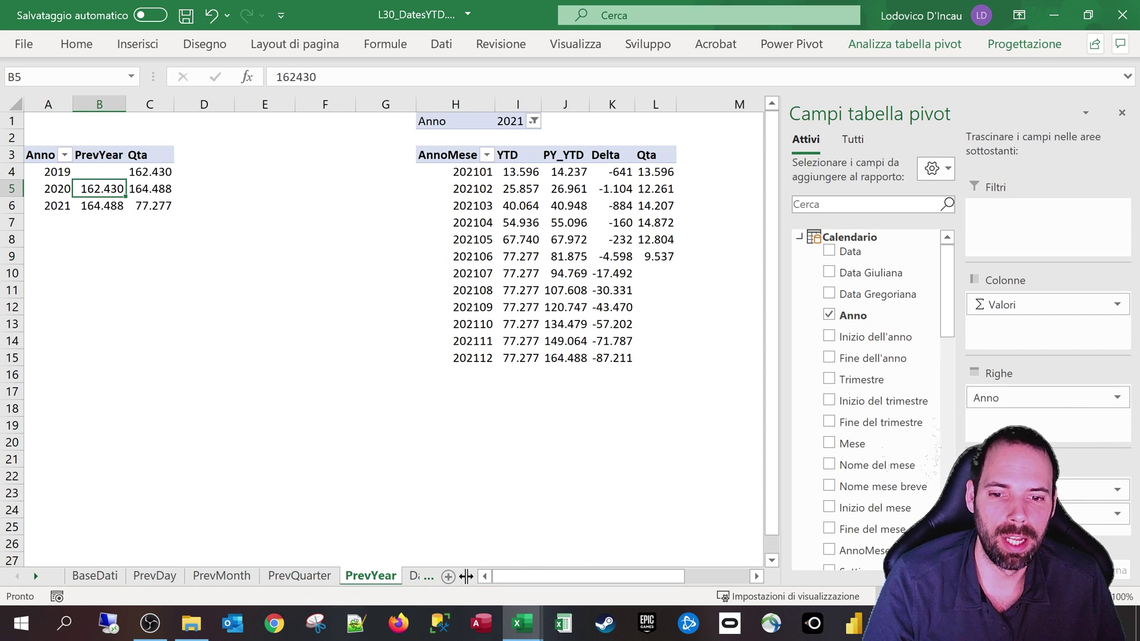
{"action": "left_click_drag", "start_coordinate": [467, 576], "coordinate": [563, 577]}
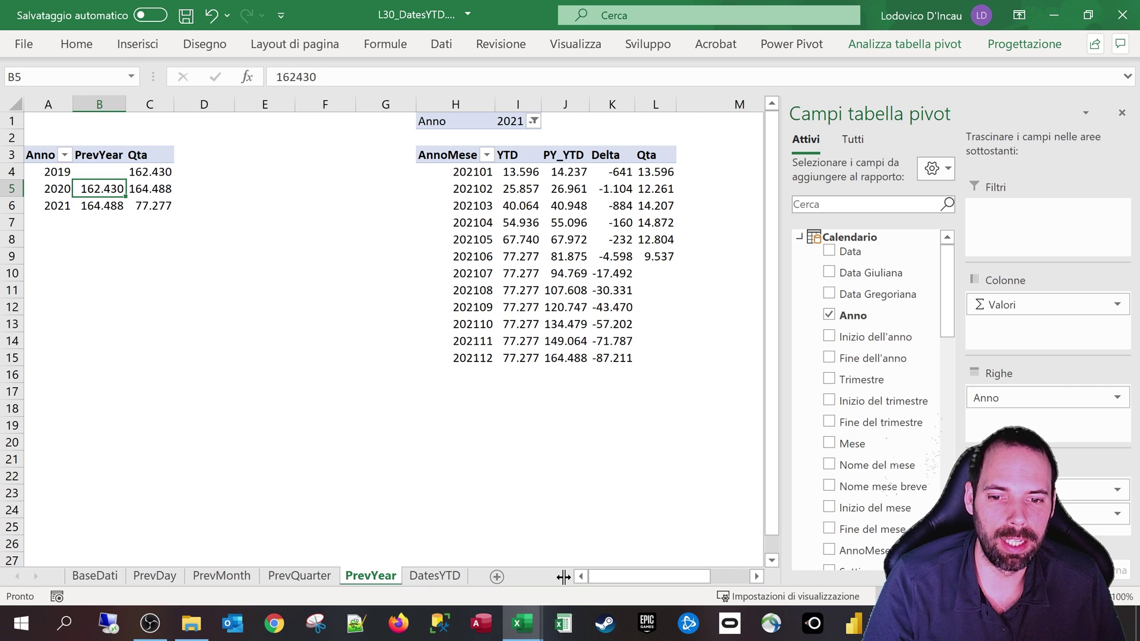
{"action": "left_click", "coordinate": [426, 577]}
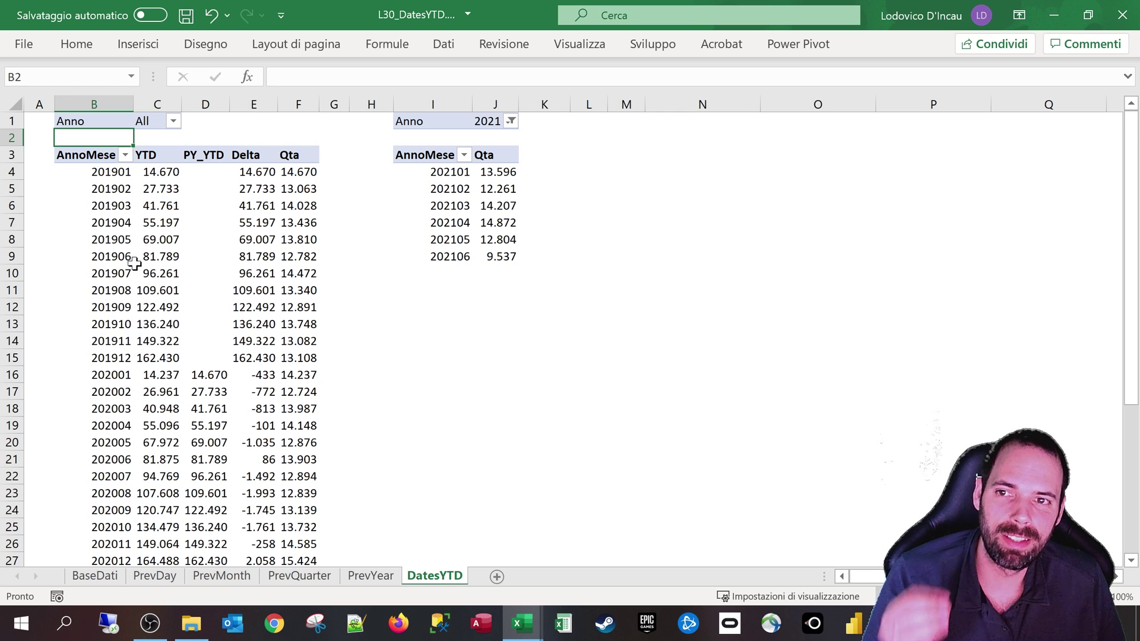
{"action": "mouse_move", "coordinate": [157, 273]}
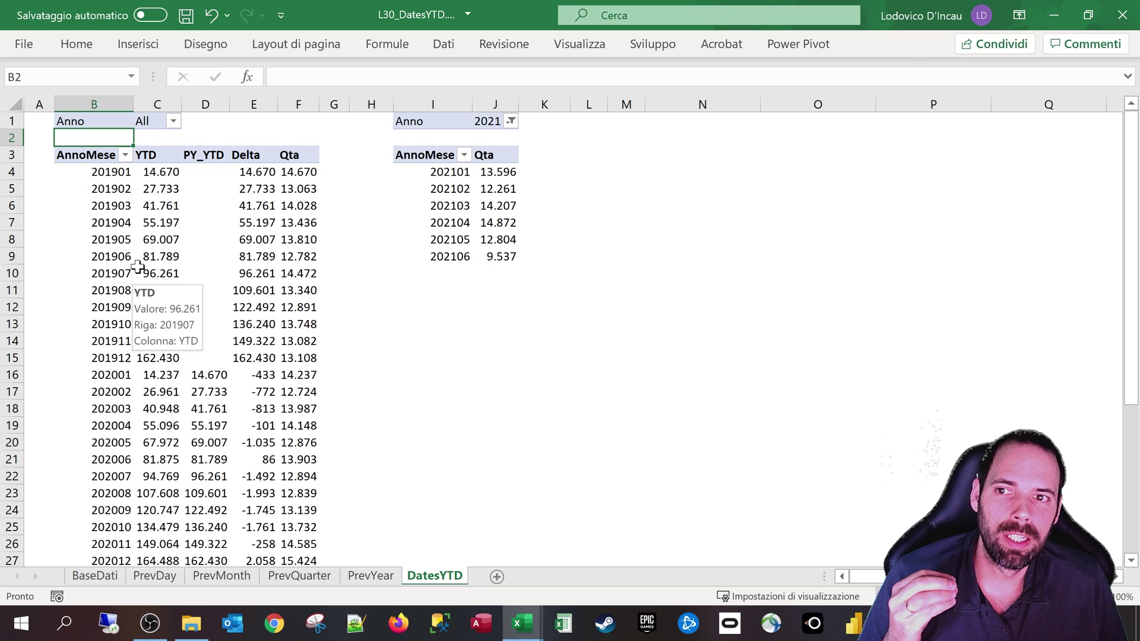
Select cells in the pivot's AnnoMese months from 201901 onward, then the Qta column.
{"action": "left_click", "coordinate": [91, 167]}
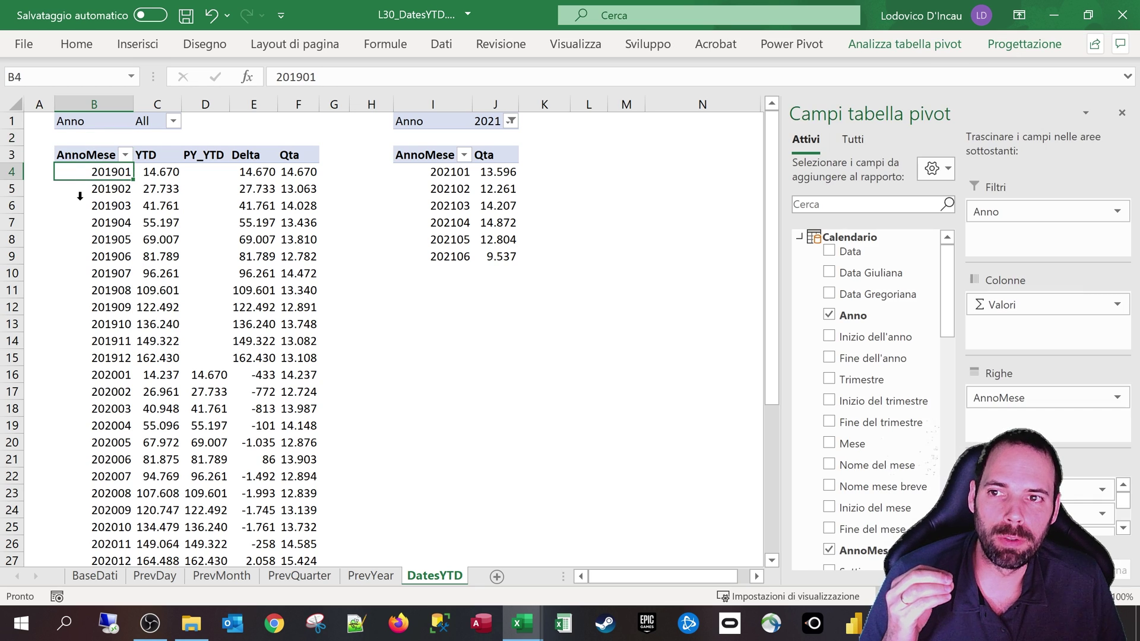
{"action": "left_click", "coordinate": [94, 193]}
{"action": "left_click", "coordinate": [98, 225]}
{"action": "left_click", "coordinate": [104, 280]}
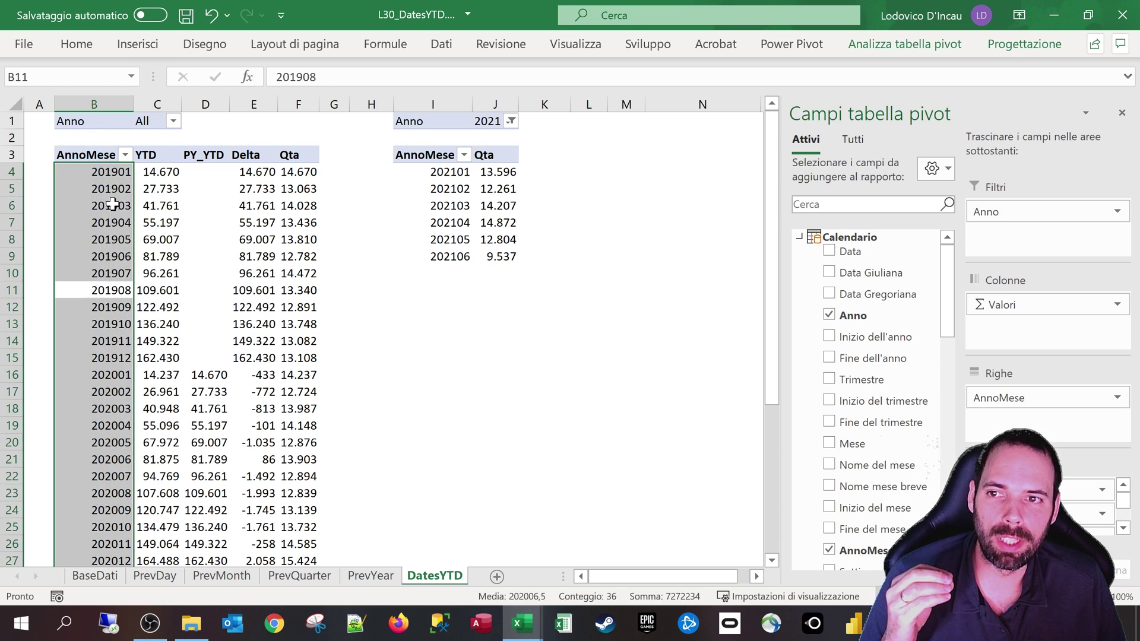
{"action": "left_click", "coordinate": [108, 177]}
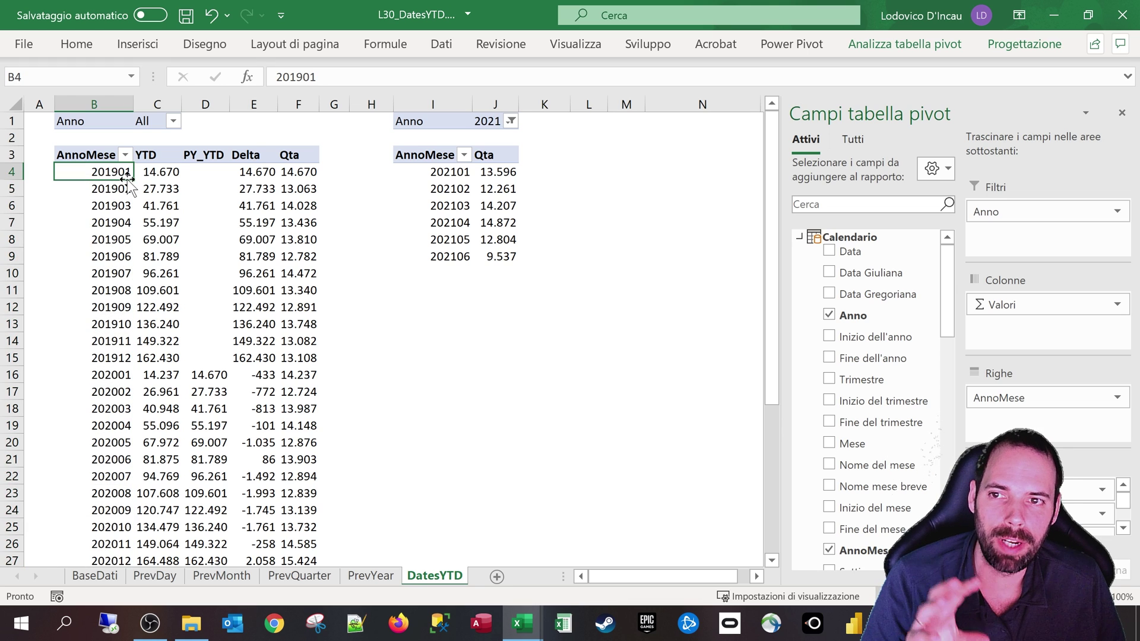
{"action": "mouse_move", "coordinate": [158, 173]}
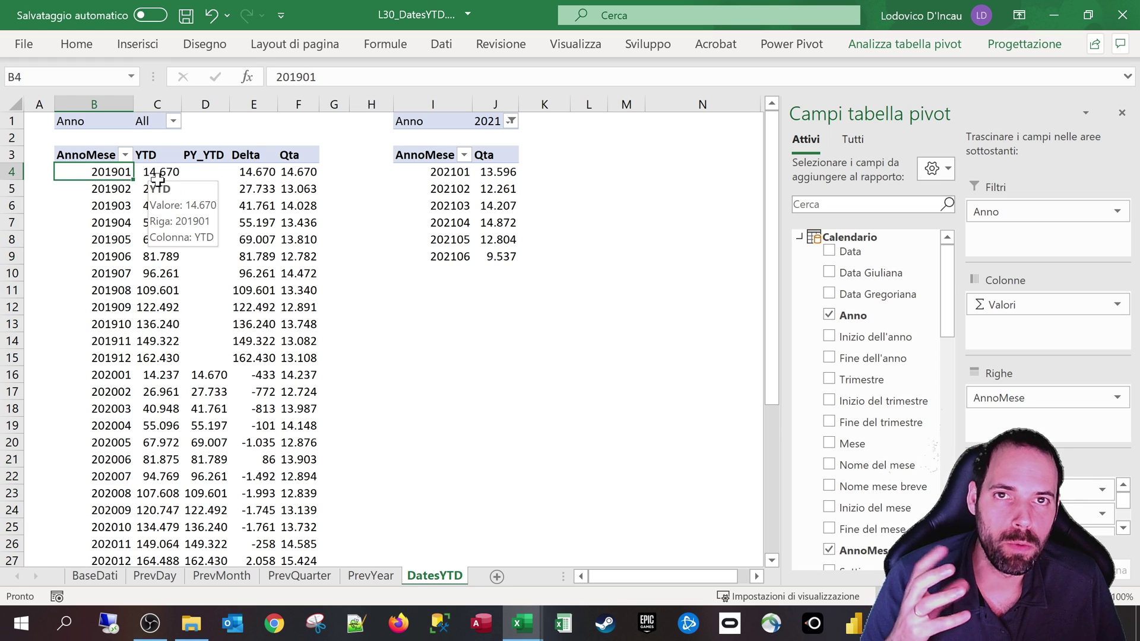
{"action": "left_click", "coordinate": [299, 146]}
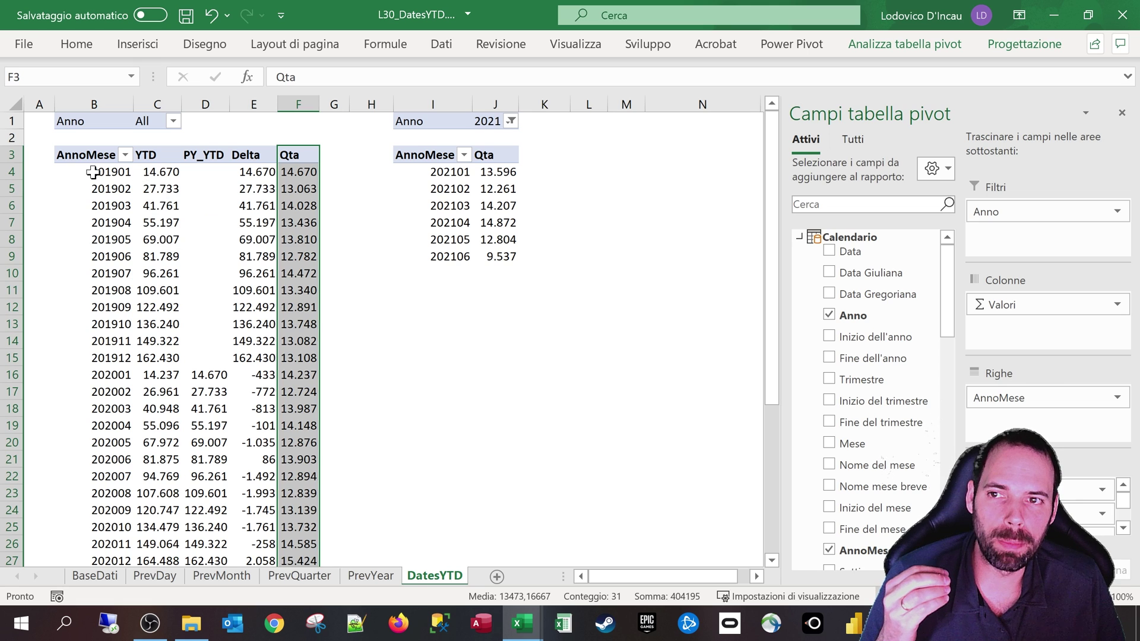
Compare YTD values 14.670, 27.733 and 41.761 with the summed January–February Qta values.
{"action": "left_click", "coordinate": [160, 172]}
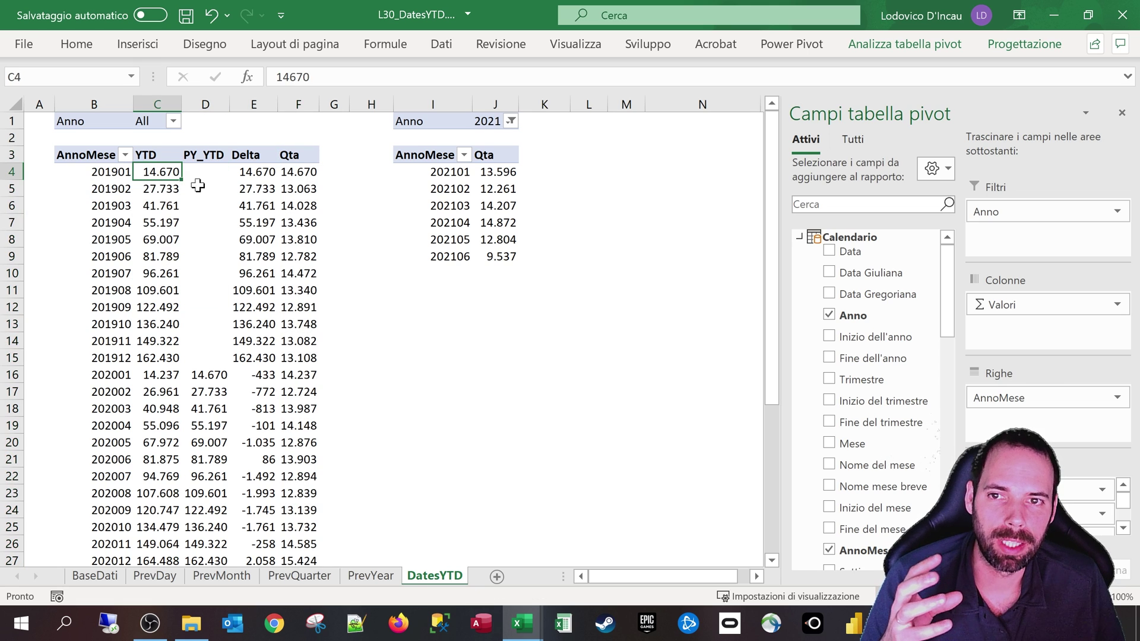
{"action": "left_click", "coordinate": [300, 174]}
{"action": "left_click", "coordinate": [152, 175]}
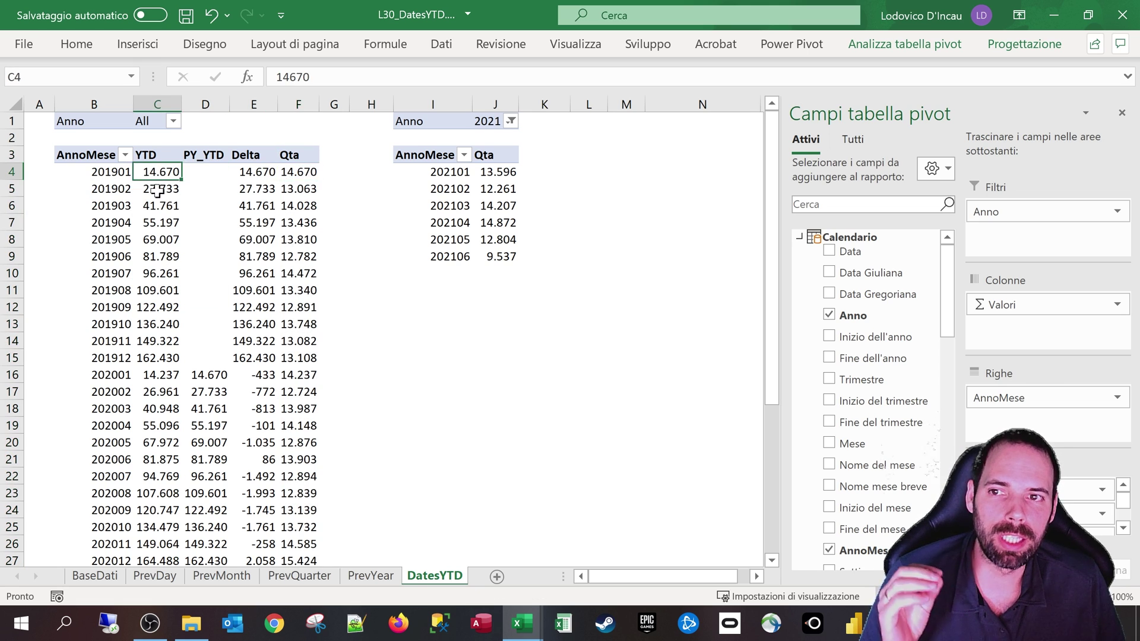
{"action": "left_click", "coordinate": [154, 190]}
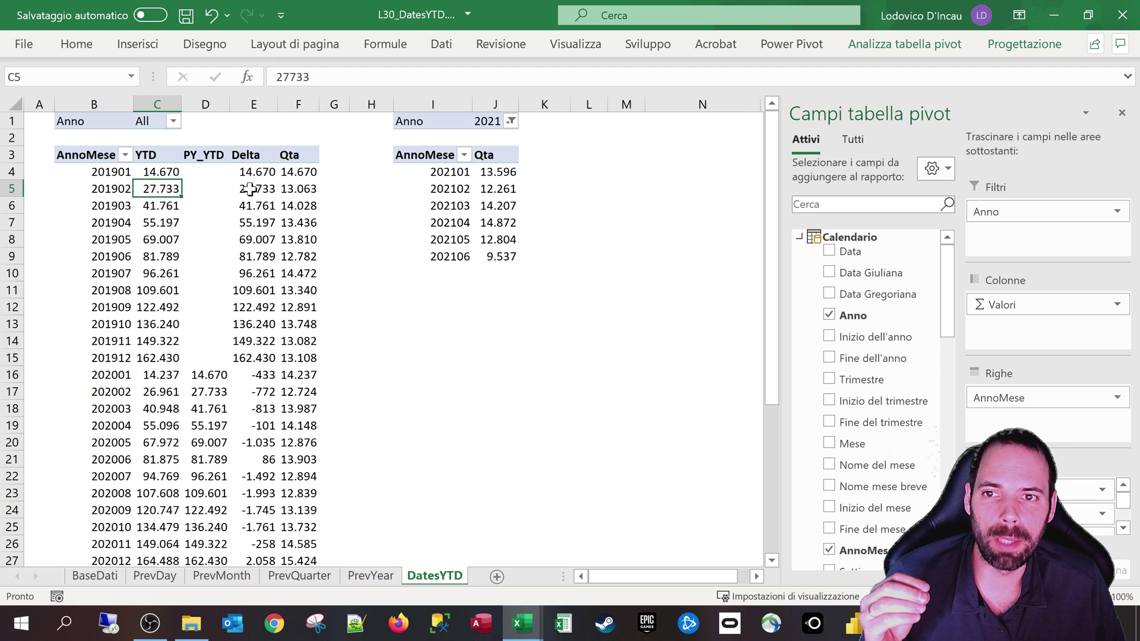
{"action": "left_click", "coordinate": [159, 174]}
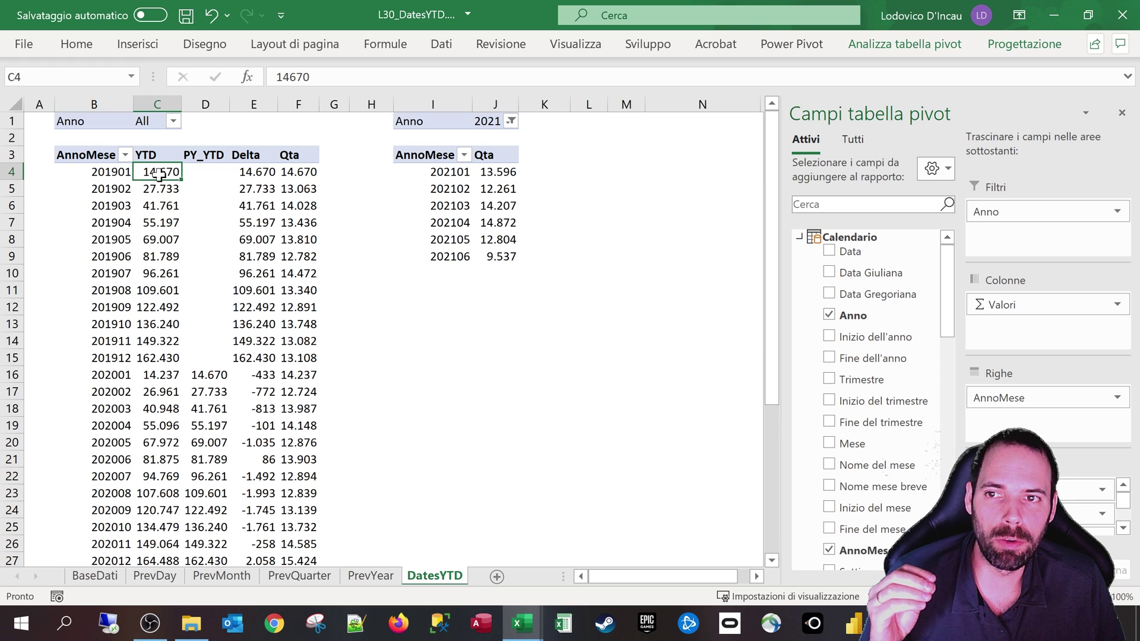
{"action": "key", "text": "Down"}
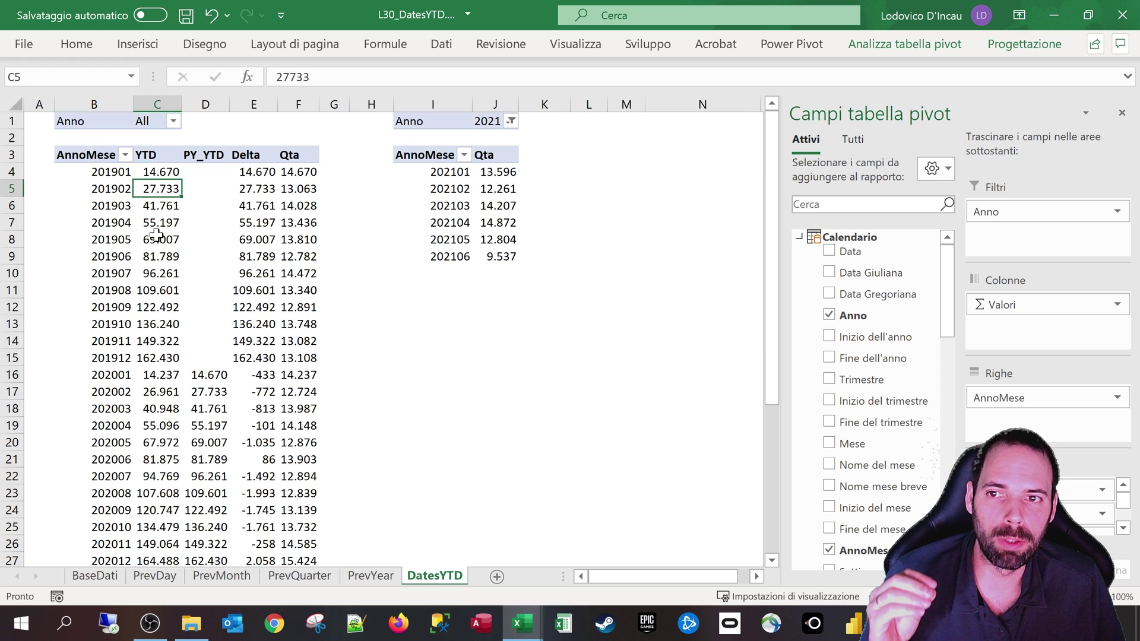
{"action": "left_click", "coordinate": [157, 205]}
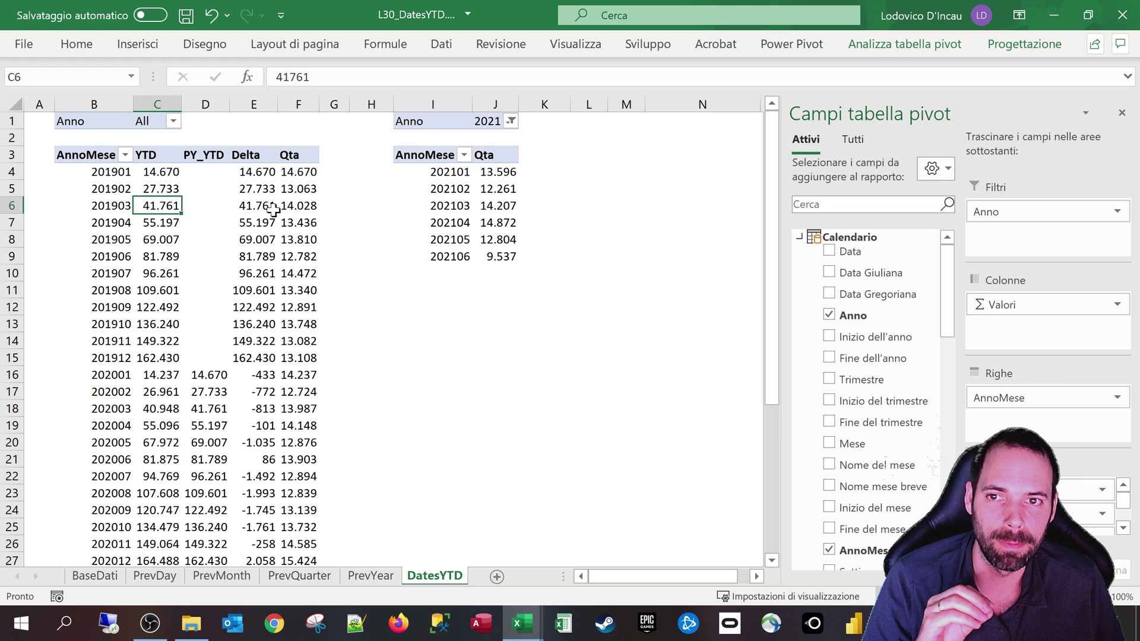
{"action": "left_click_drag", "start_coordinate": [297, 172], "coordinate": [297, 189]}
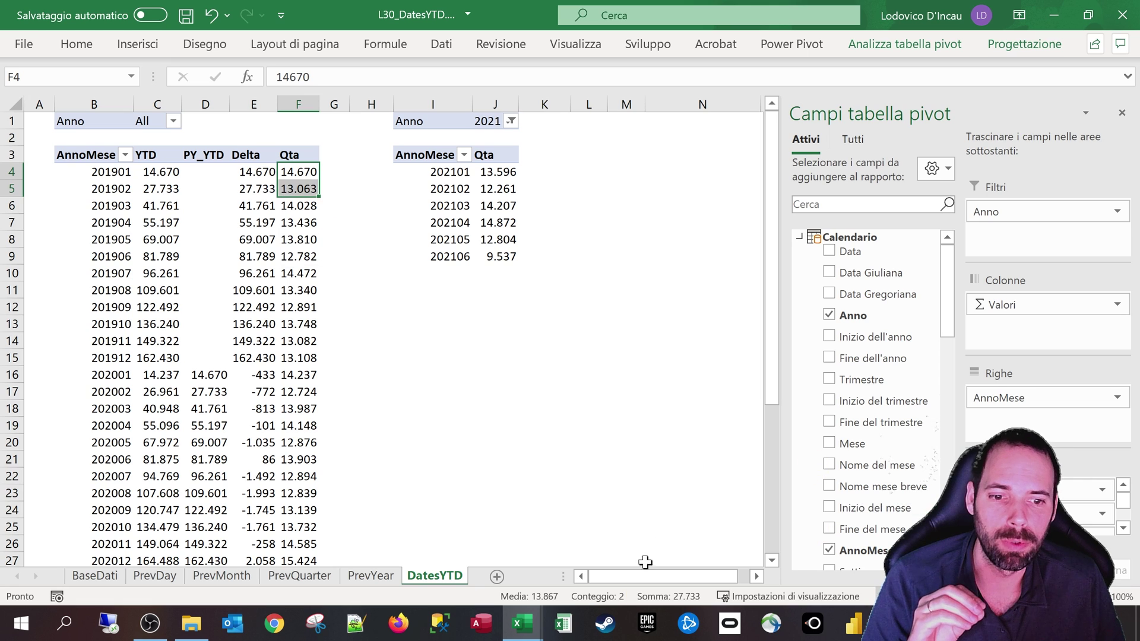
{"action": "left_click", "coordinate": [160, 189]}
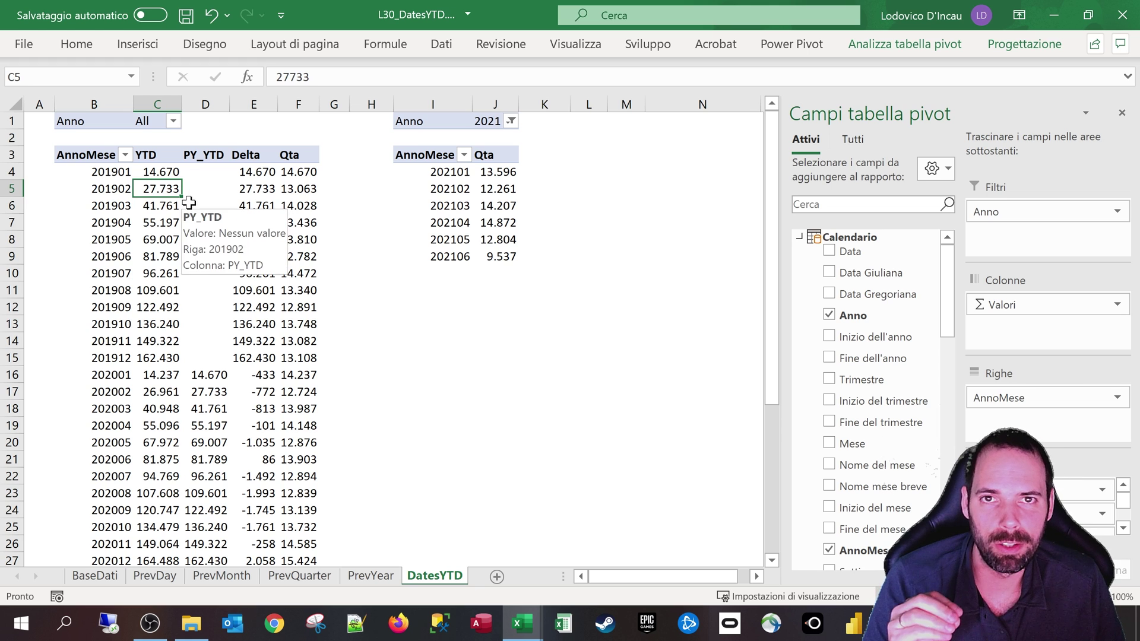
{"action": "left_click", "coordinate": [158, 146]}
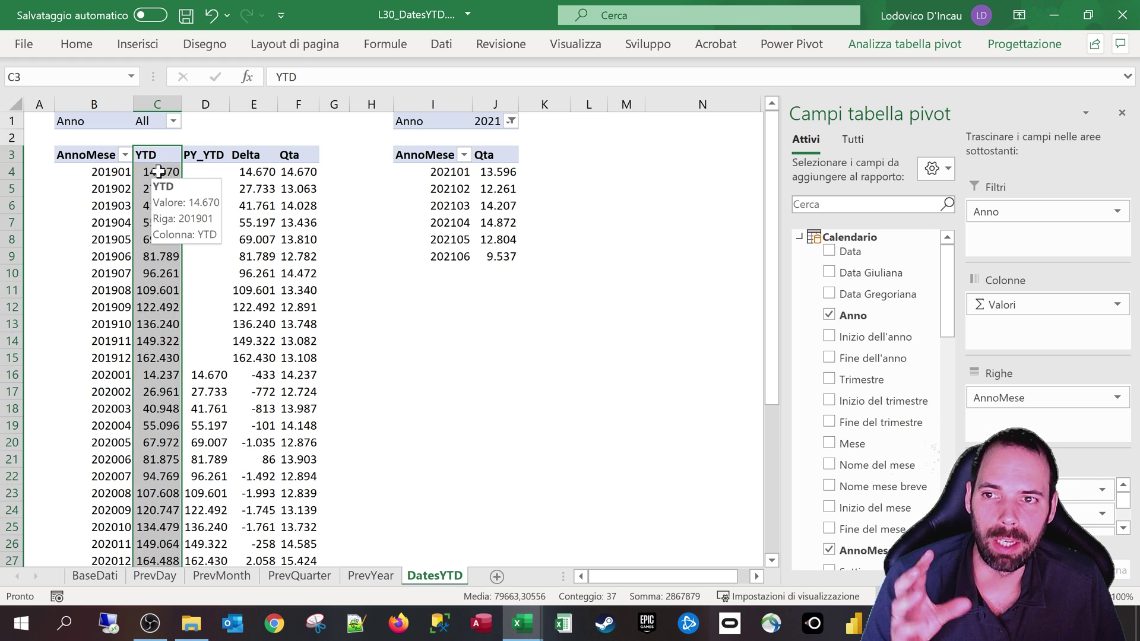
{"action": "left_click_drag", "start_coordinate": [159, 171], "coordinate": [149, 364]}
{"action": "left_click", "coordinate": [148, 375]}
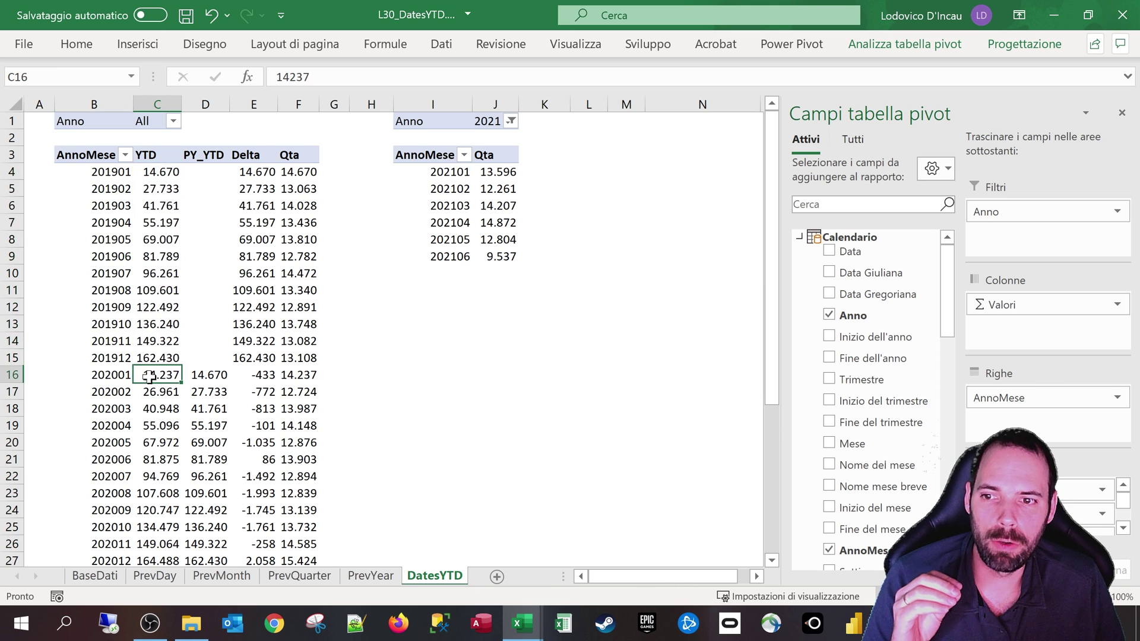
{"action": "scroll", "coordinate": [162, 408], "scroll_direction": "down", "scroll_amount": 2}
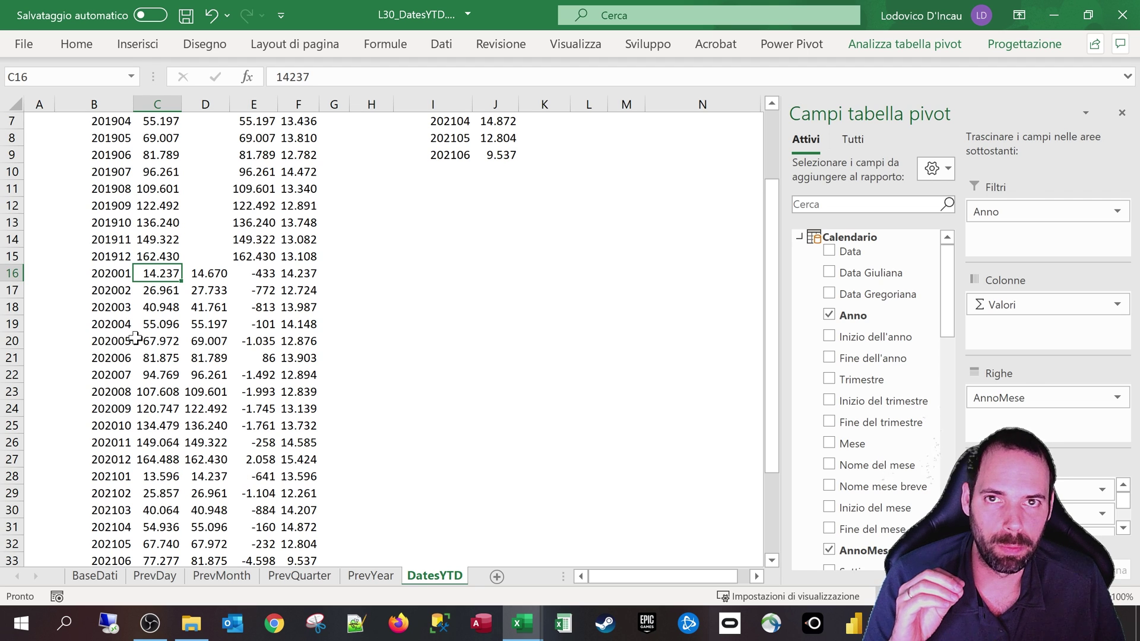
{"action": "scroll", "coordinate": [135, 337], "scroll_direction": "up", "scroll_amount": 2}
{"action": "left_click_drag", "start_coordinate": [158, 171], "coordinate": [152, 359]}
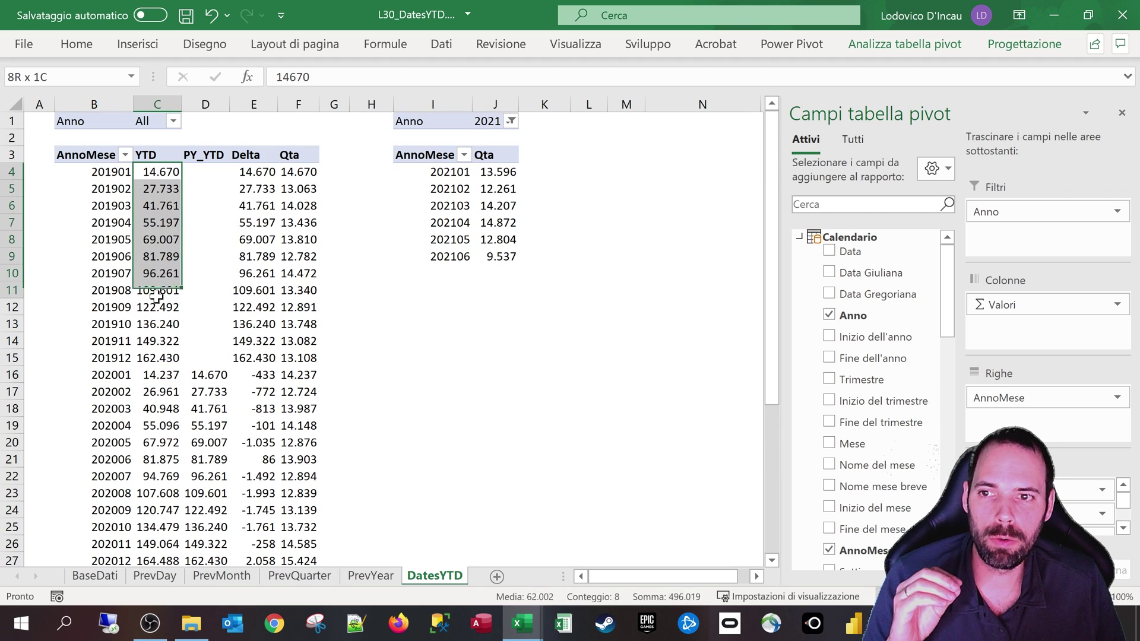
{"action": "left_click", "coordinate": [151, 359]}
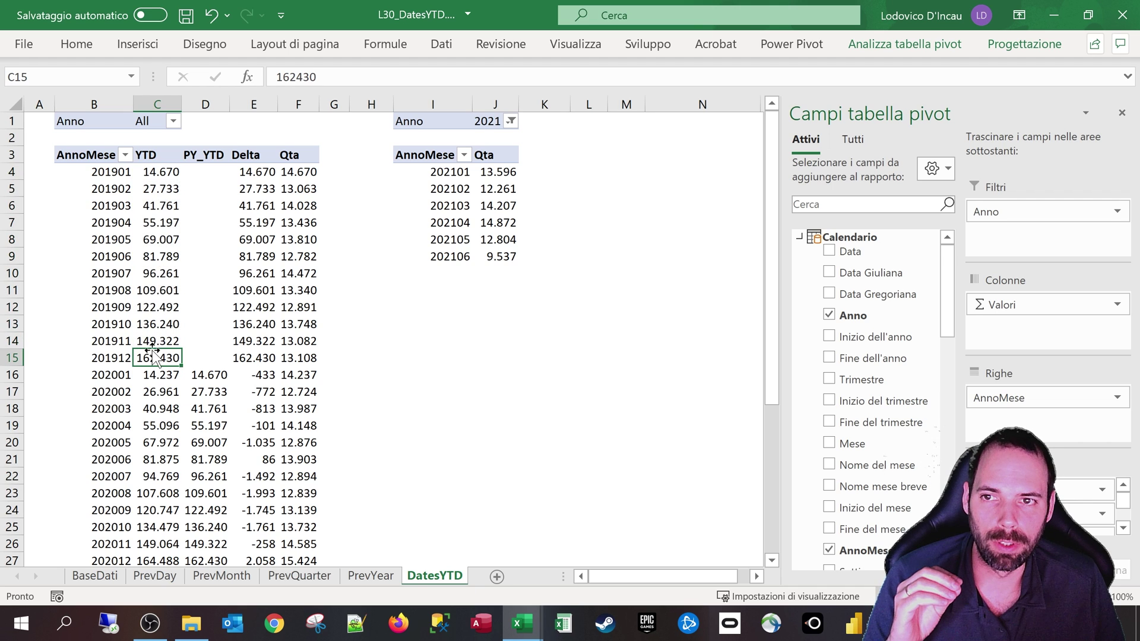
{"action": "left_click", "coordinate": [208, 156]}
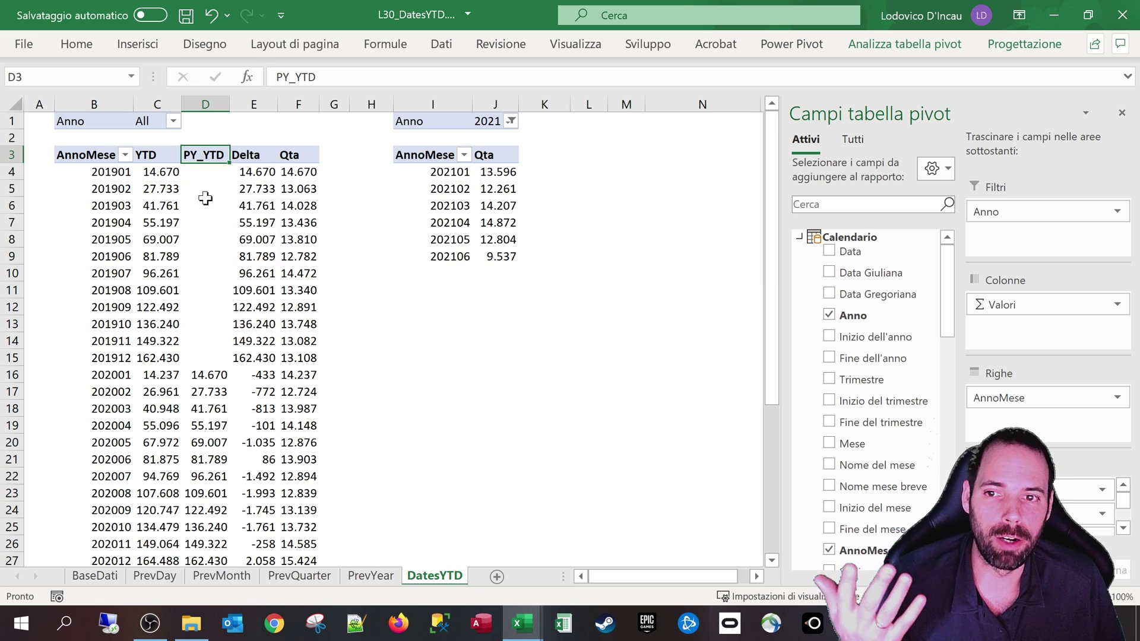
{"action": "left_click", "coordinate": [200, 382]}
{"action": "scroll", "coordinate": [204, 368], "scroll_direction": "down", "scroll_amount": 1}
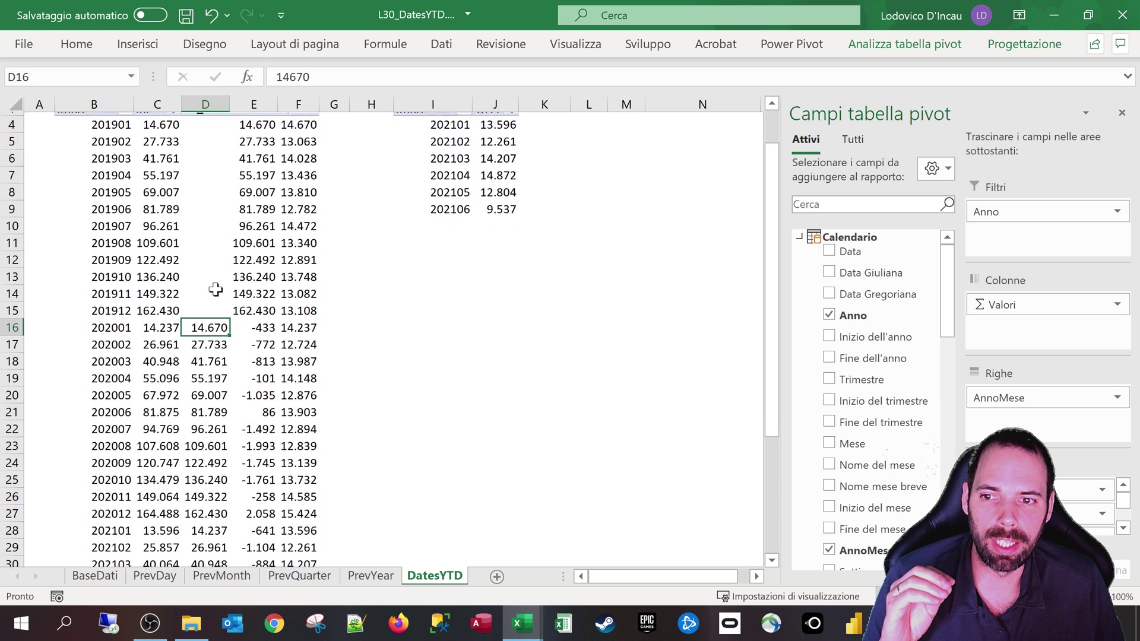
{"action": "scroll", "coordinate": [233, 324], "scroll_direction": "up", "scroll_amount": 1}
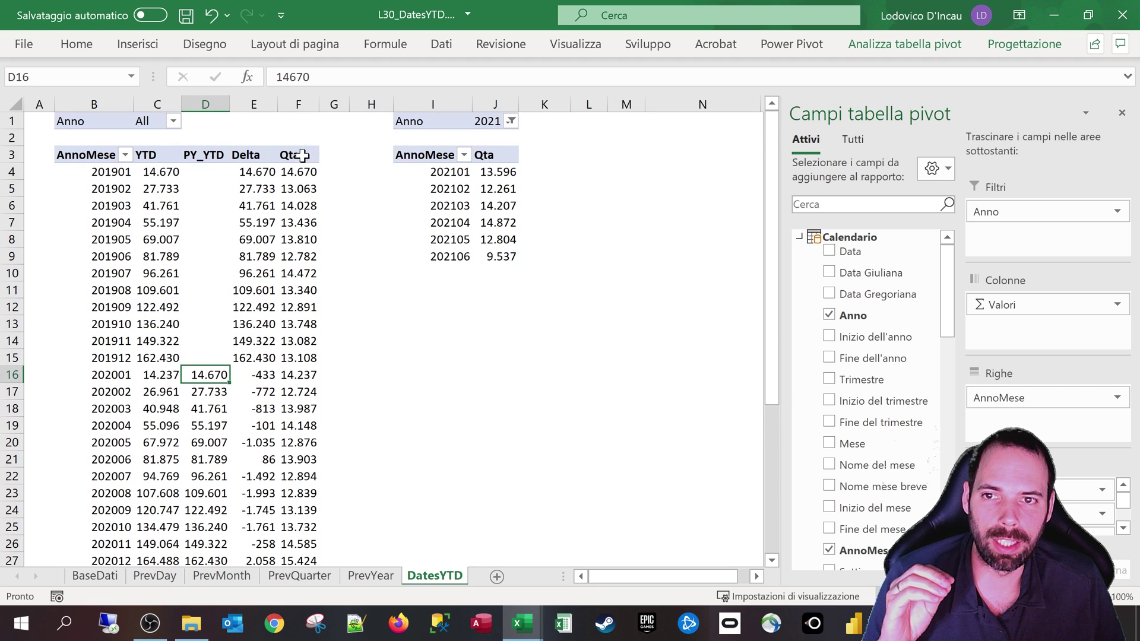
{"action": "left_click", "coordinate": [298, 177]}
{"action": "left_click", "coordinate": [203, 393]}
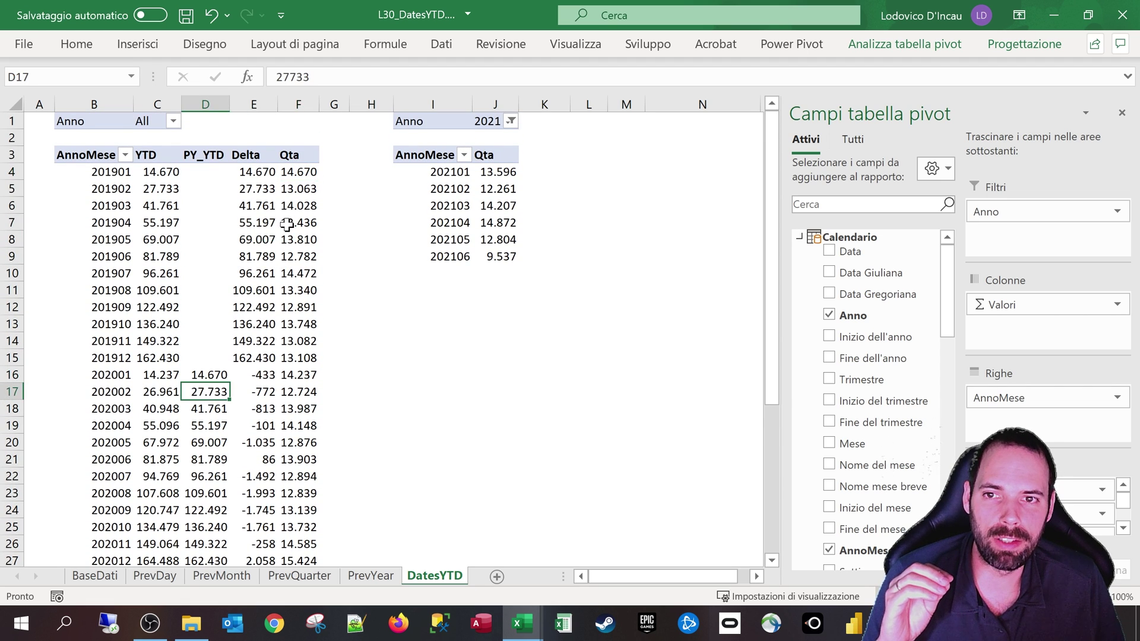
{"action": "left_click_drag", "start_coordinate": [298, 176], "coordinate": [297, 191]}
{"action": "left_click_drag", "start_coordinate": [157, 171], "coordinate": [157, 358]}
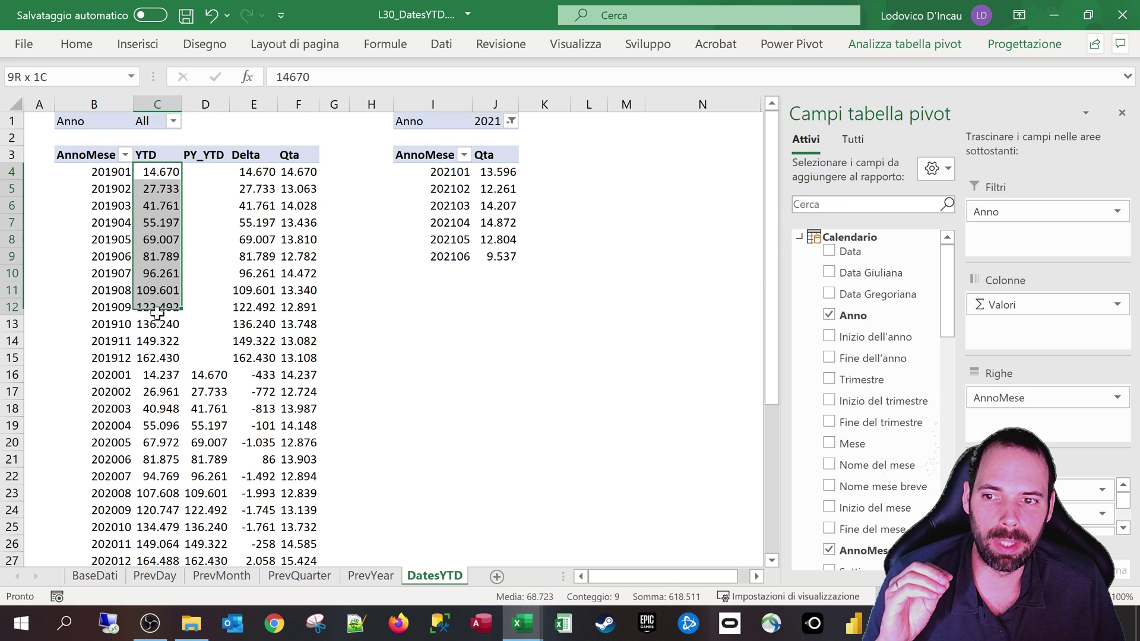
{"action": "left_click", "coordinate": [158, 148]}
{"action": "mouse_move", "coordinate": [157, 171]}
{"action": "left_mouse_down"}
{"action": "mouse_move", "coordinate": [148, 365]}
{"action": "mouse_move", "coordinate": [211, 463]}
{"action": "mouse_move", "coordinate": [209, 512]}
{"action": "left_mouse_up"}
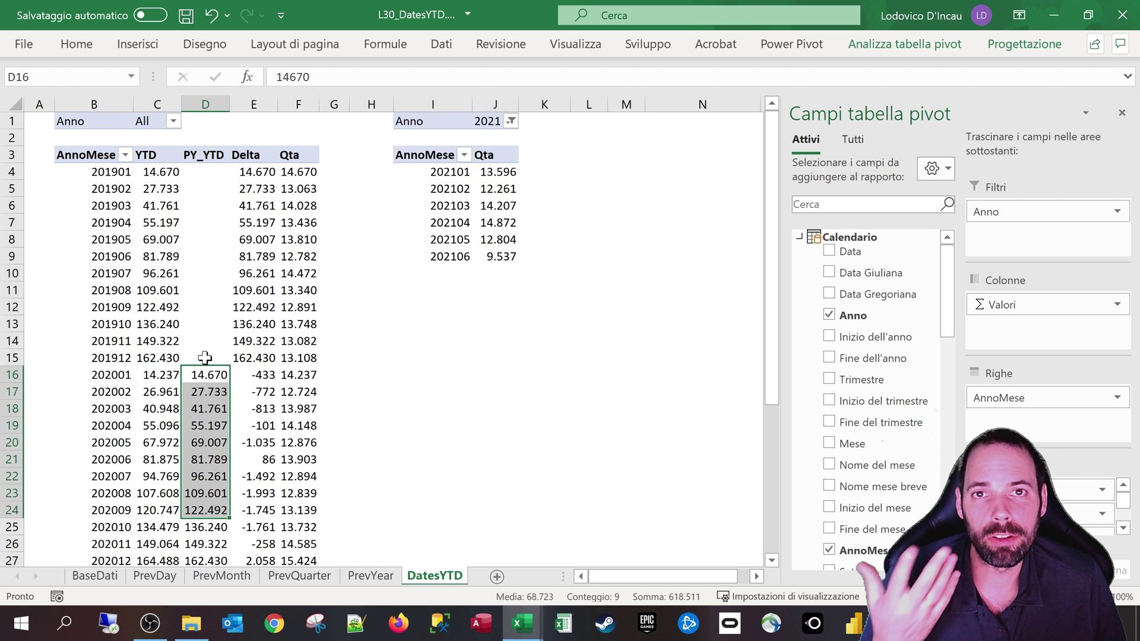
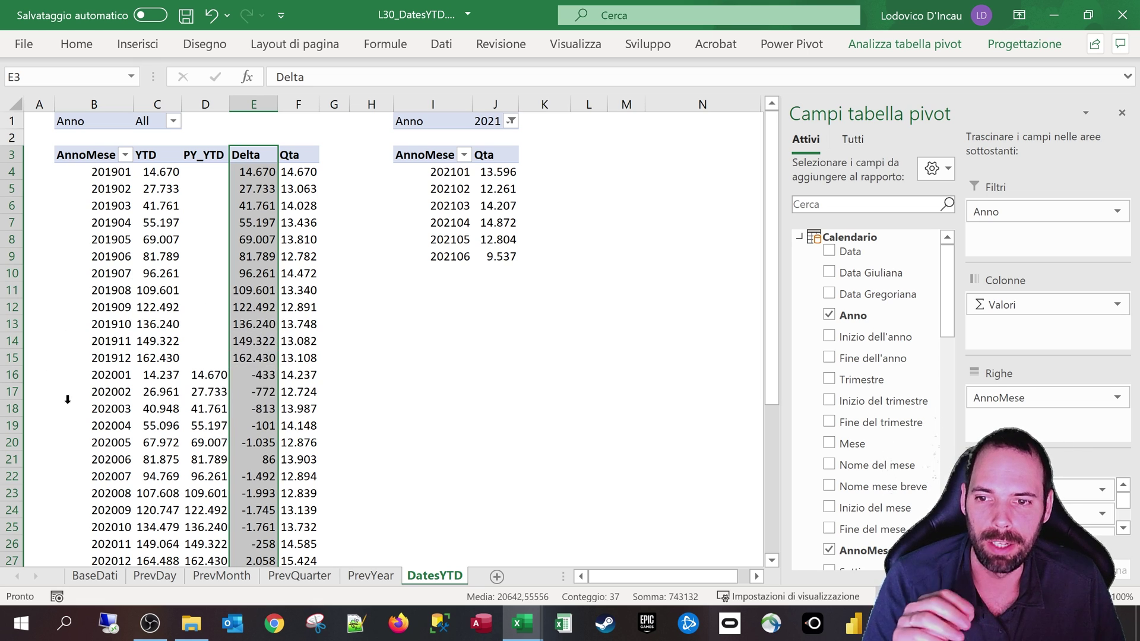
Review the January–December 2020 YTD, PY_YTD and Delta values in the pivot.
{"action": "scroll", "coordinate": [204, 396], "scroll_direction": "down", "scroll_amount": 1}
{"action": "left_click", "coordinate": [261, 322]}
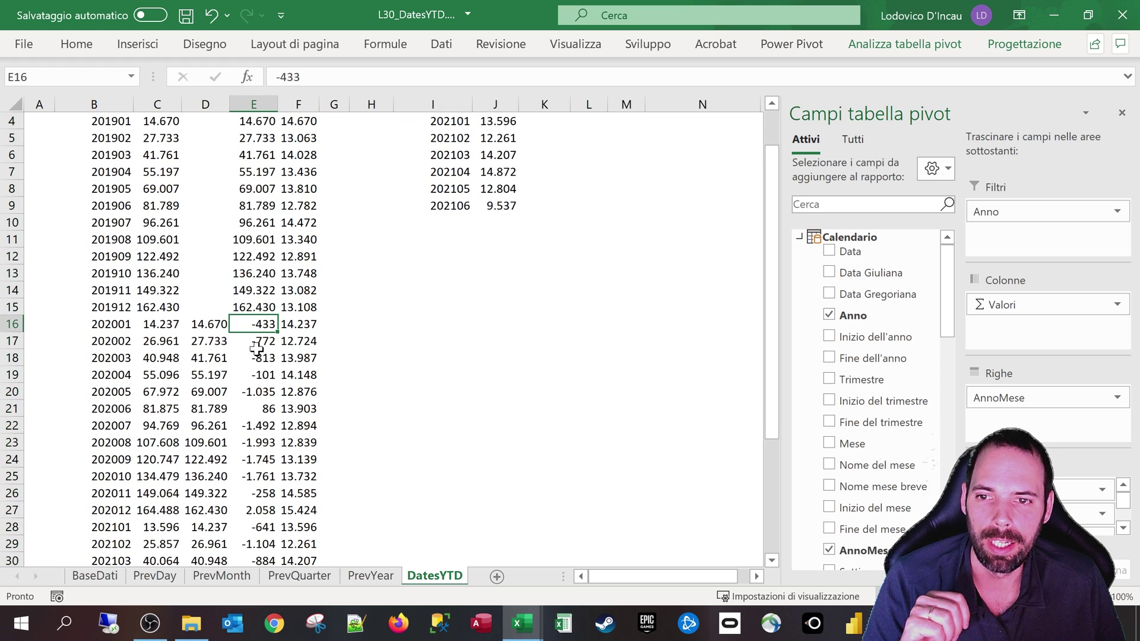
{"action": "left_click", "coordinate": [159, 325]}
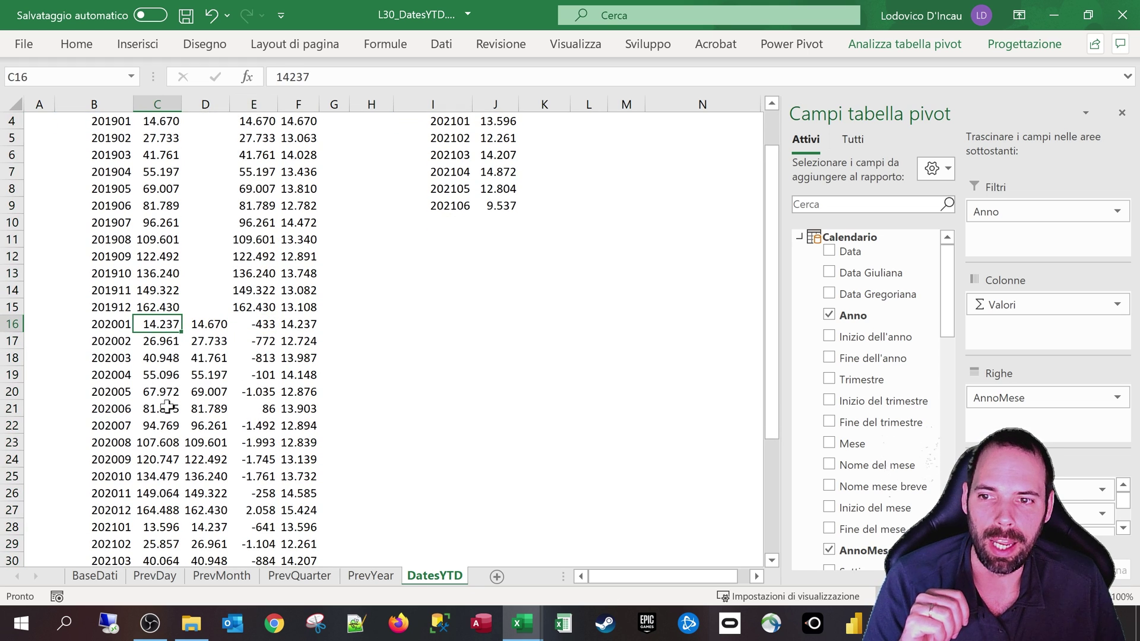
{"action": "left_click", "coordinate": [208, 329]}
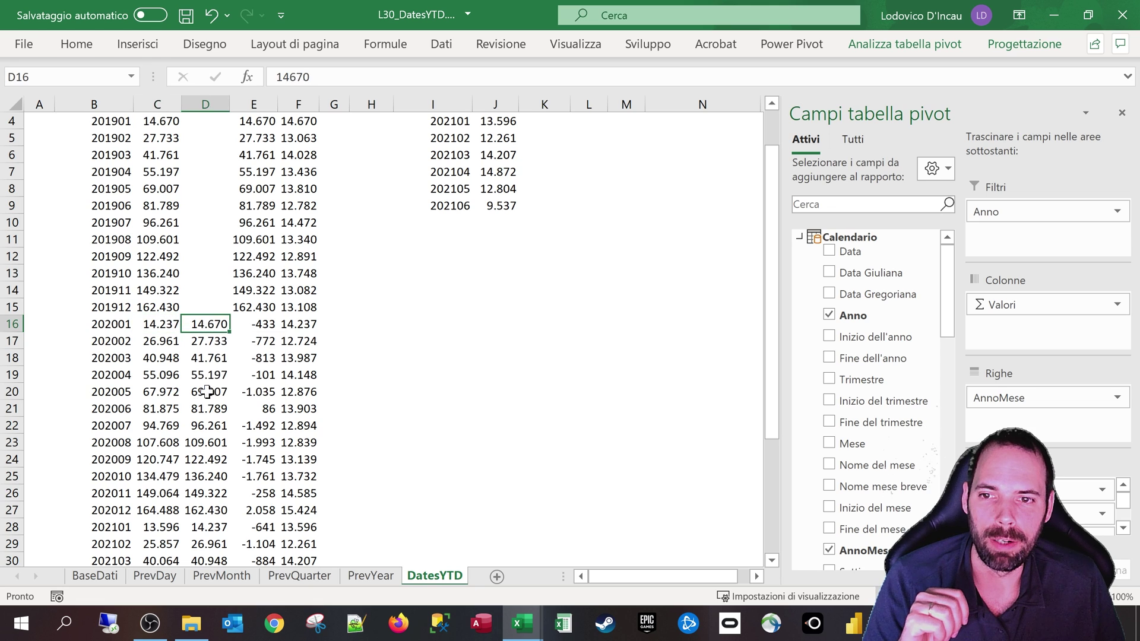
{"action": "left_click", "coordinate": [255, 325]}
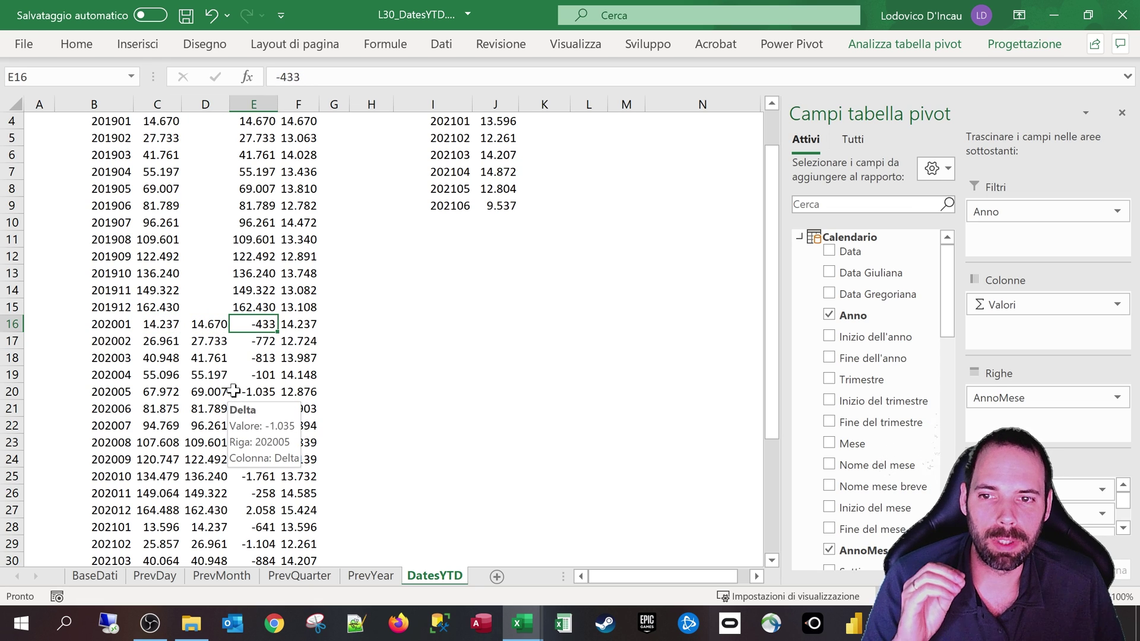
{"action": "left_click", "coordinate": [254, 340]}
{"action": "left_click", "coordinate": [254, 358]}
{"action": "left_click", "coordinate": [254, 375]}
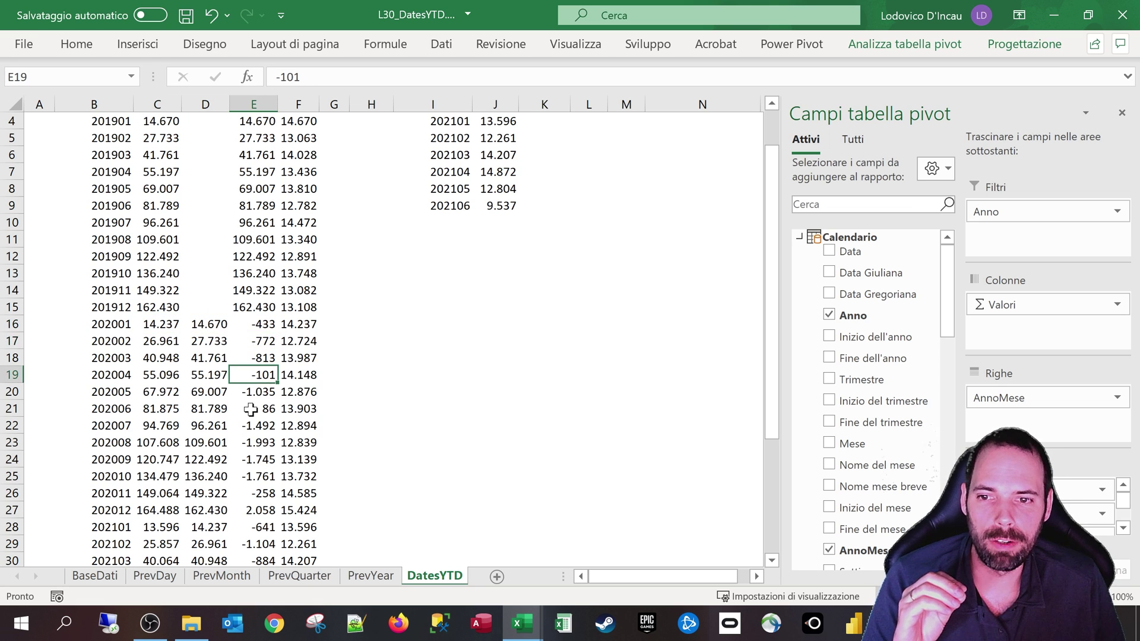
{"action": "left_click", "coordinate": [253, 409]}
{"action": "left_click", "coordinate": [253, 443]}
{"action": "left_click", "coordinate": [250, 476]}
{"action": "left_click", "coordinate": [252, 511]}
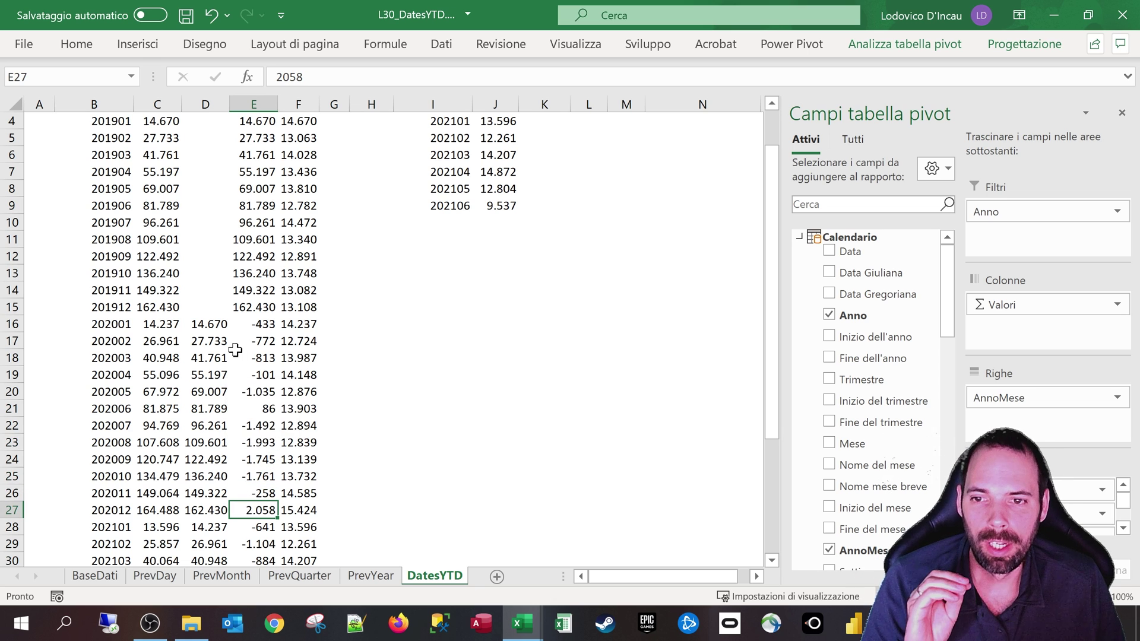
{"action": "scroll", "coordinate": [209, 343], "scroll_direction": "up", "scroll_amount": 1}
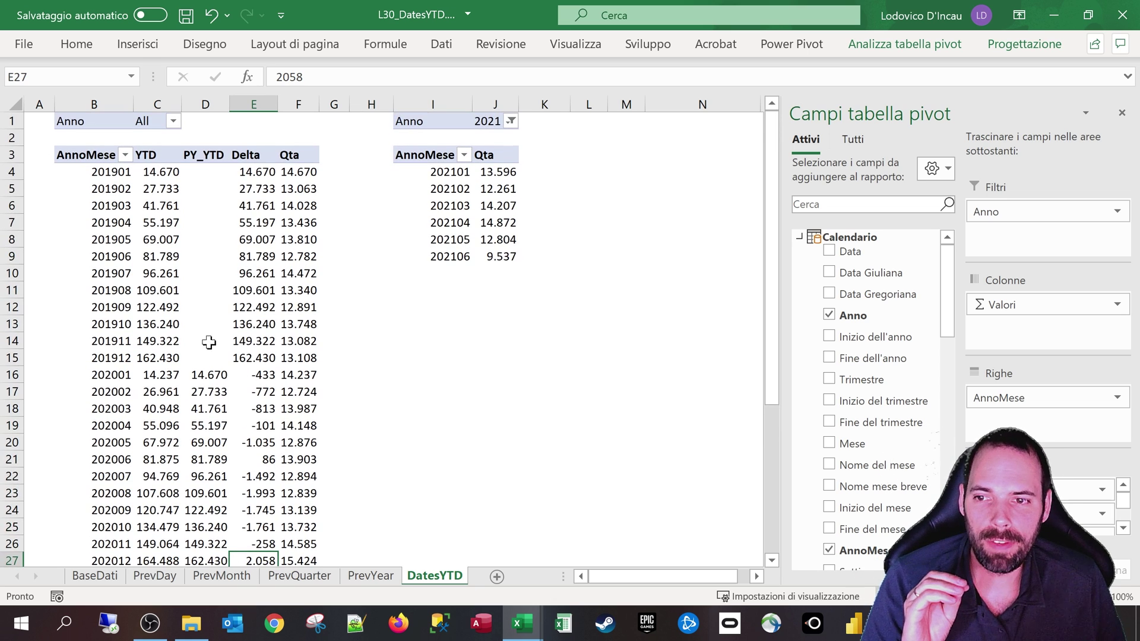
Filter the pivot's Anno field to 2020 and select the twelve month labels.
{"action": "left_click", "coordinate": [173, 121]}
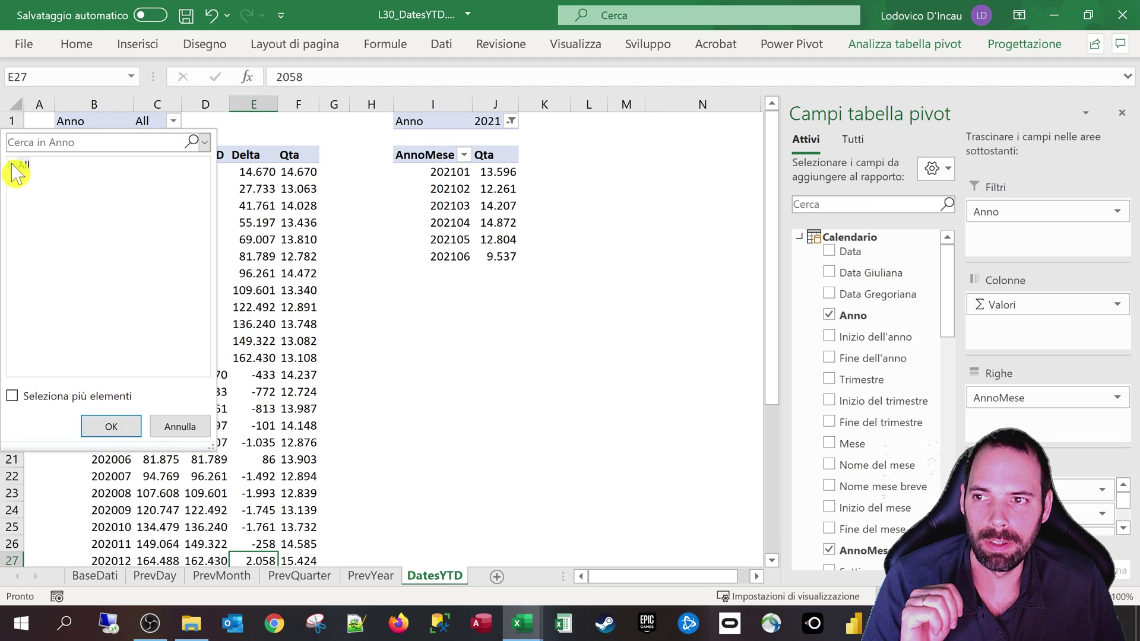
{"action": "left_click", "coordinate": [36, 225]}
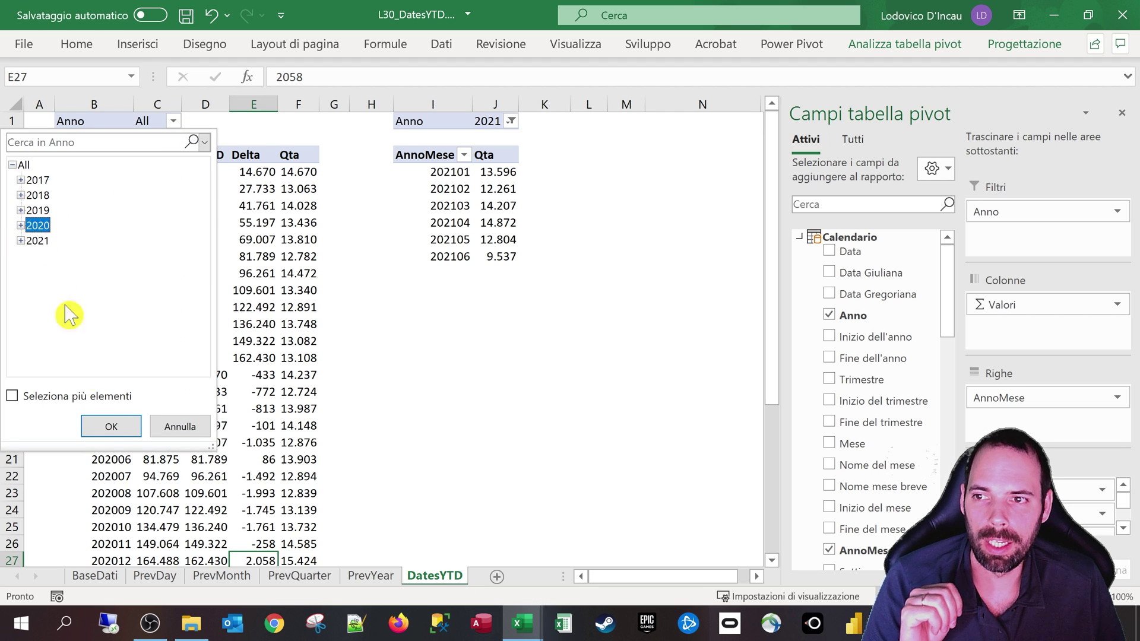
{"action": "left_click", "coordinate": [111, 426]}
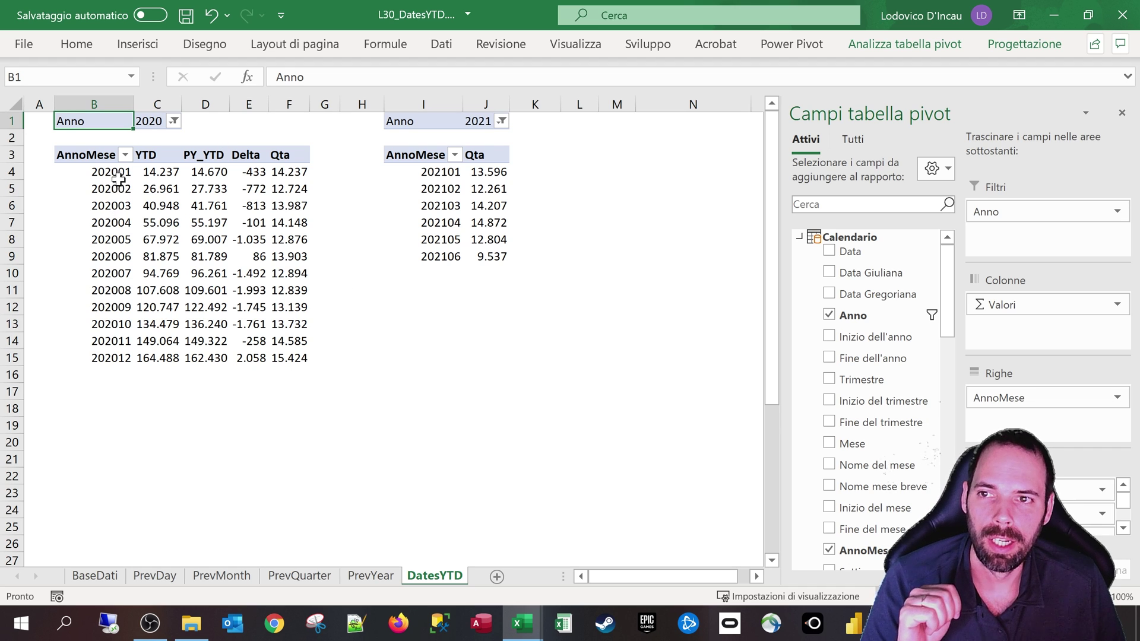
{"action": "left_click_drag", "start_coordinate": [113, 173], "coordinate": [112, 359]}
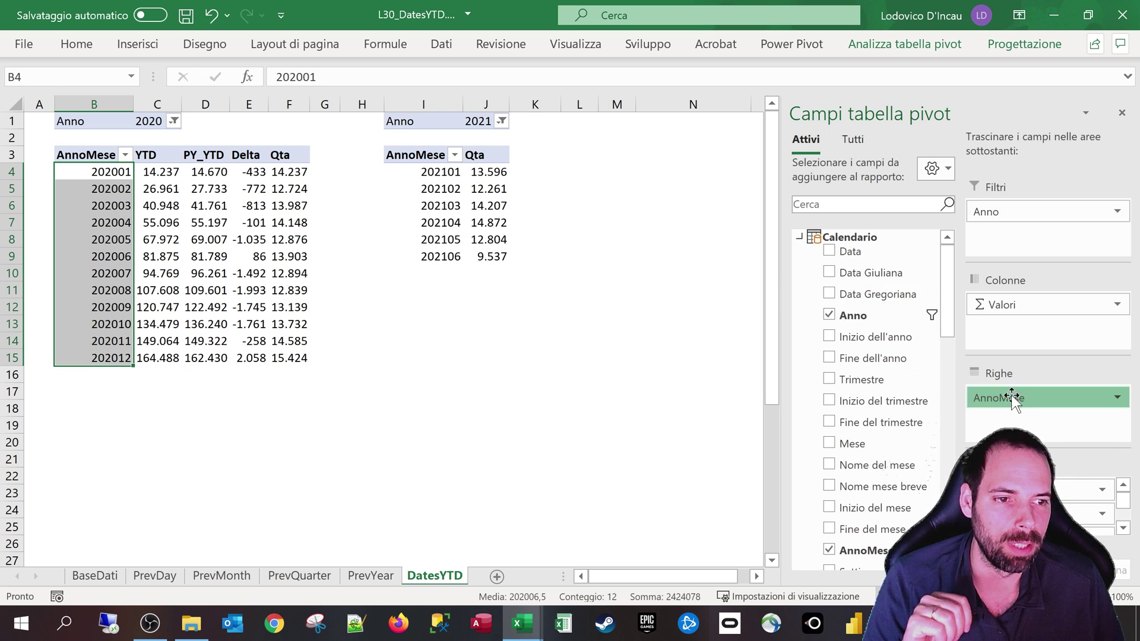
Replace AnnoMese with Anno Settimana_ISO in the pivot rows.
{"action": "left_click_drag", "start_coordinate": [1010, 398], "coordinate": [879, 383]}
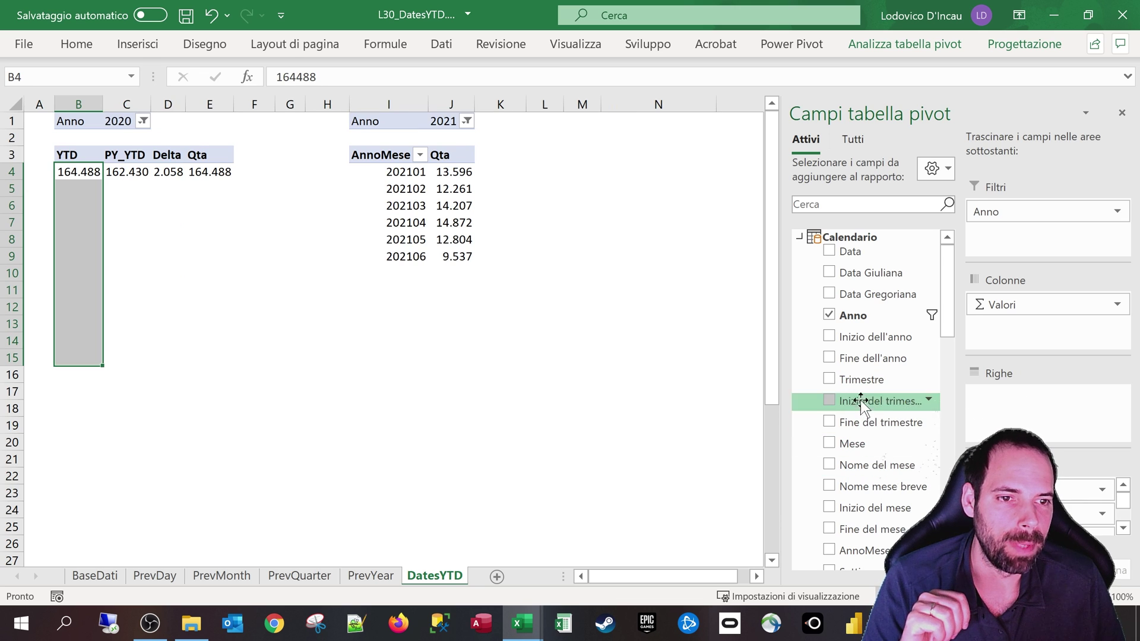
{"action": "scroll", "coordinate": [866, 303], "scroll_direction": "down", "scroll_amount": 2}
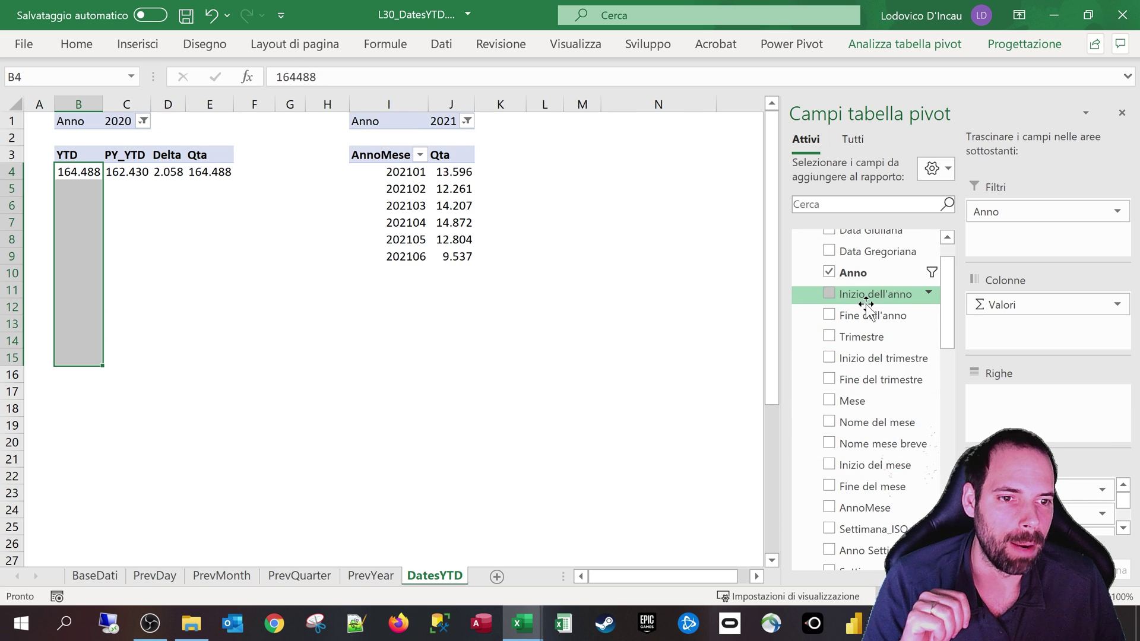
{"action": "scroll", "coordinate": [852, 444], "scroll_direction": "down", "scroll_amount": 2}
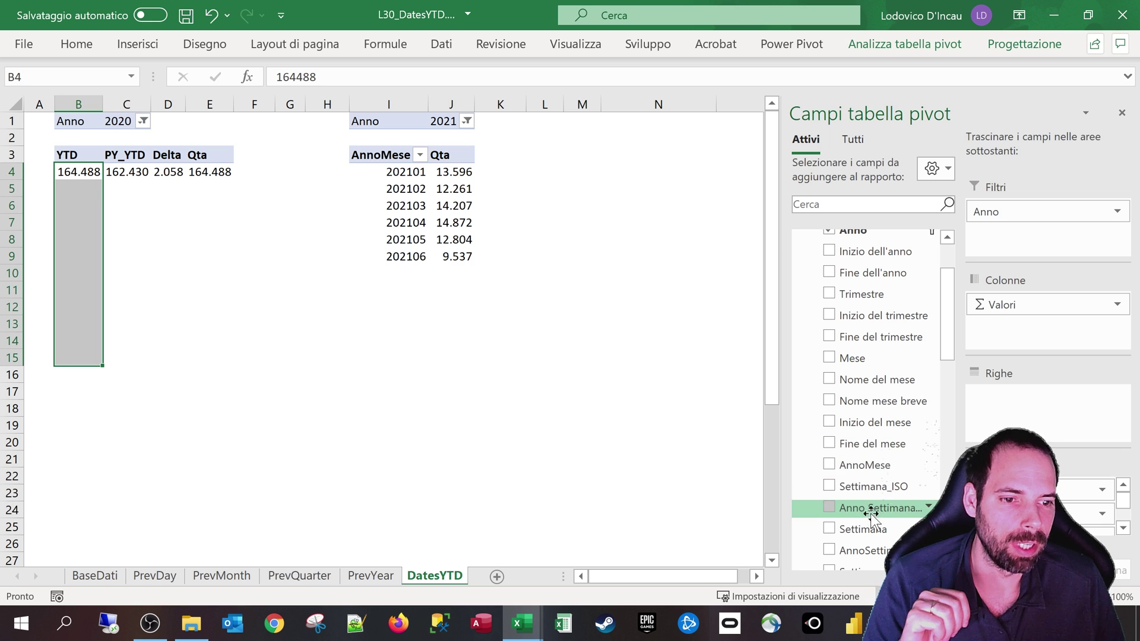
{"action": "left_click_drag", "start_coordinate": [853, 512], "coordinate": [1042, 407]}
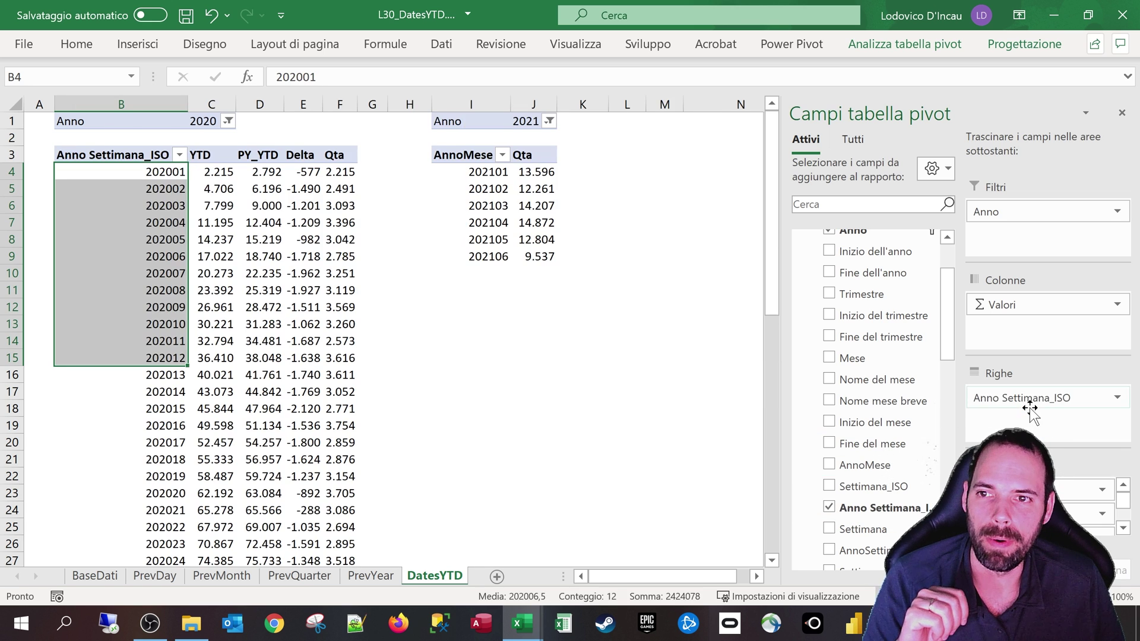
Inspect the weekly YTD, PY_YTD and Delta values, including week 202007.
{"action": "left_click", "coordinate": [113, 228]}
{"action": "left_click", "coordinate": [259, 273]}
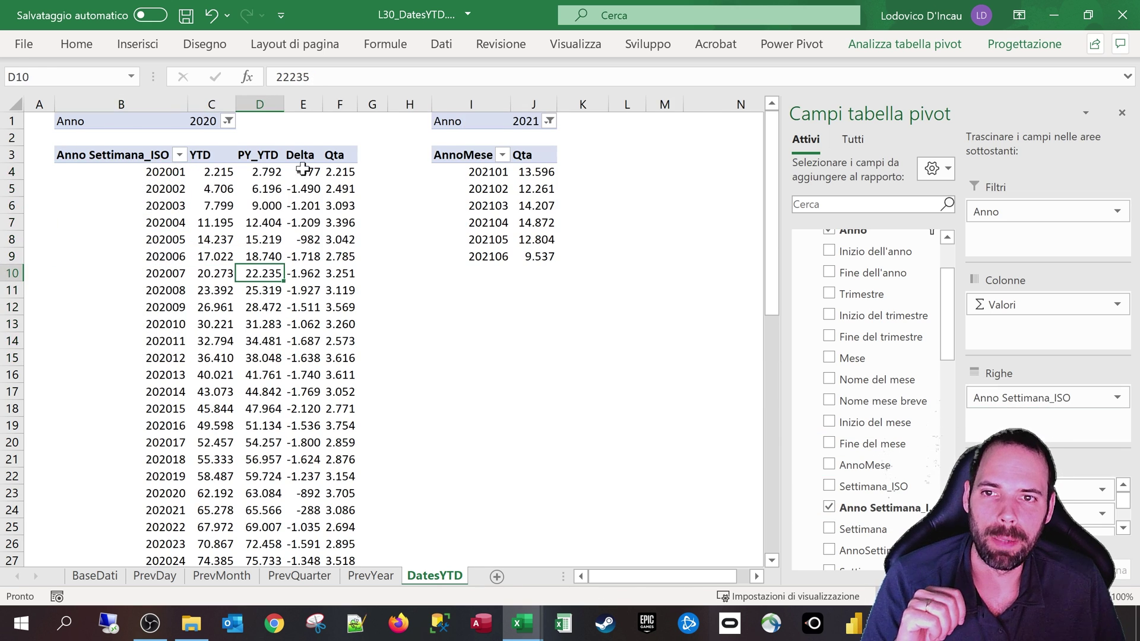
{"action": "left_click_drag", "start_coordinate": [302, 170], "coordinate": [300, 219]}
{"action": "left_click_drag", "start_coordinate": [221, 176], "coordinate": [295, 392]}
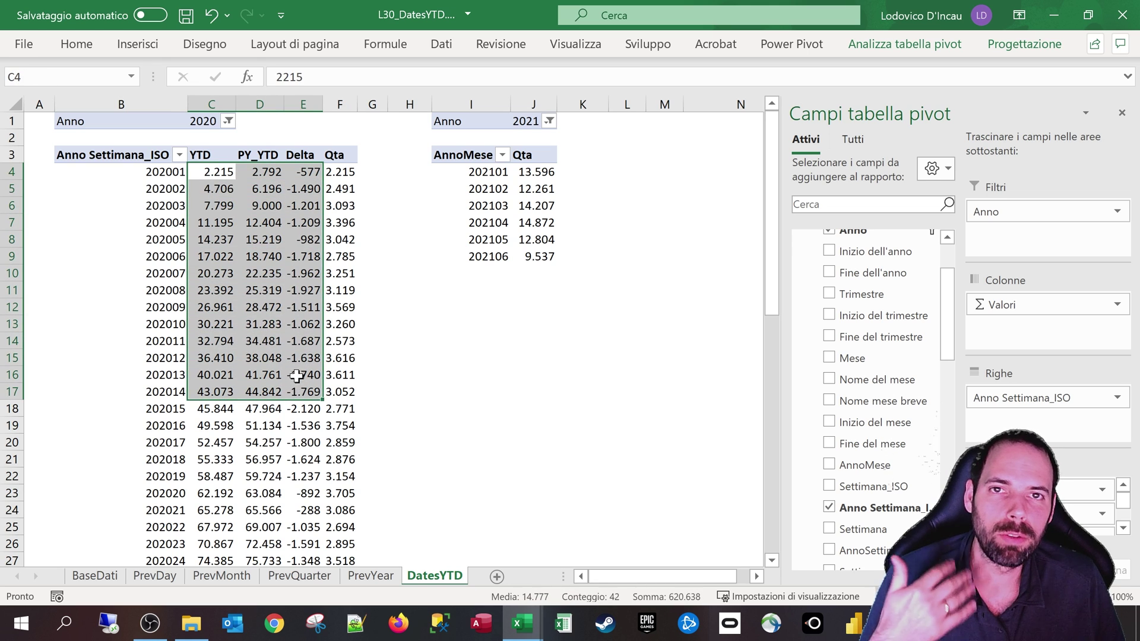
{"action": "mouse_move", "coordinate": [303, 307]}
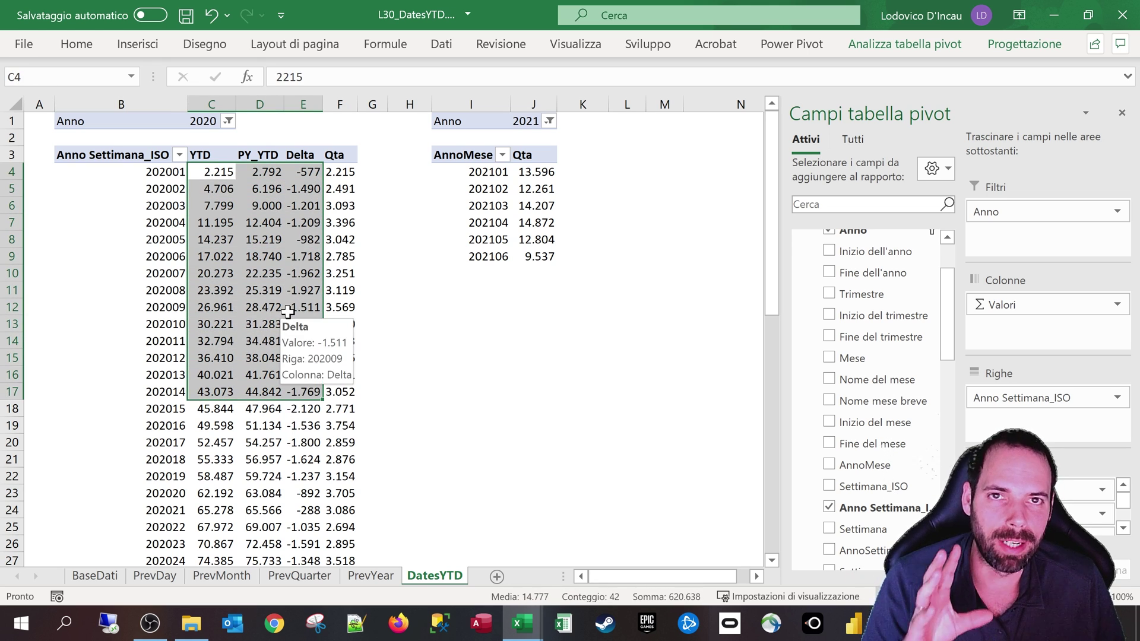
{"action": "left_click_drag", "start_coordinate": [305, 173], "coordinate": [310, 465]}
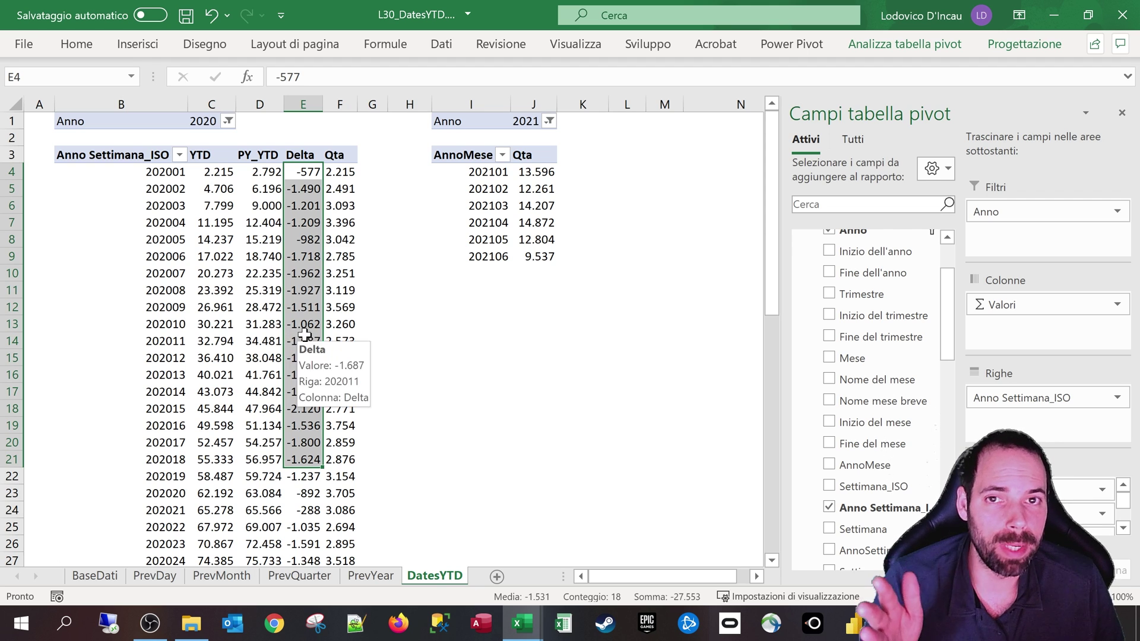
{"action": "left_click", "coordinate": [303, 273]}
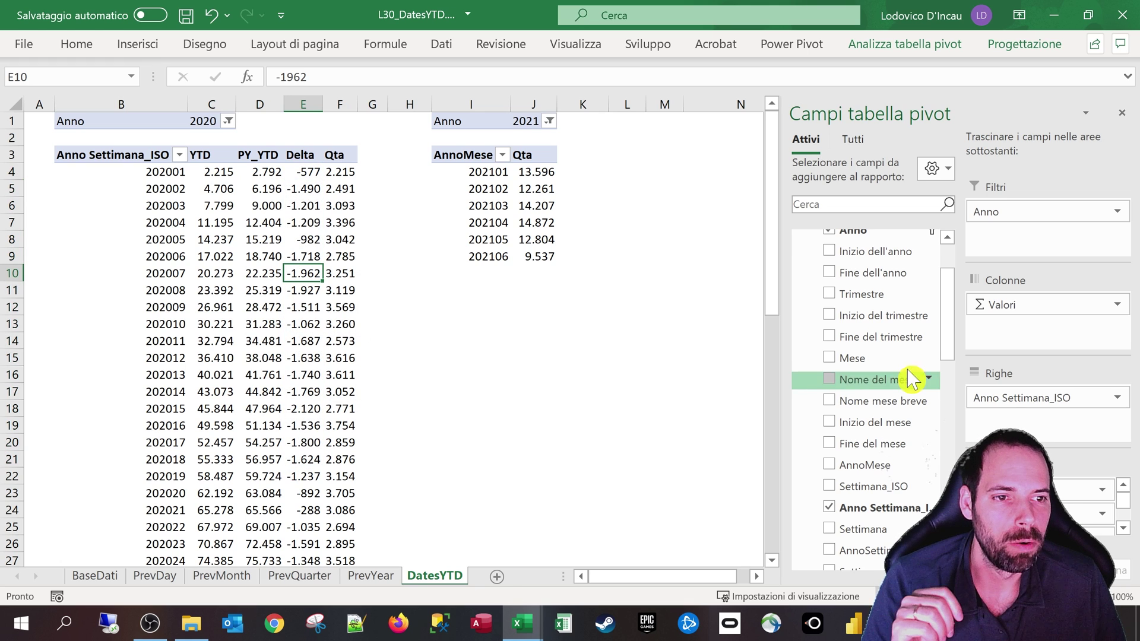
{"action": "scroll", "coordinate": [891, 327], "scroll_direction": "up", "scroll_amount": 1}
{"action": "scroll", "coordinate": [897, 255], "scroll_direction": "up", "scroll_amount": 2}
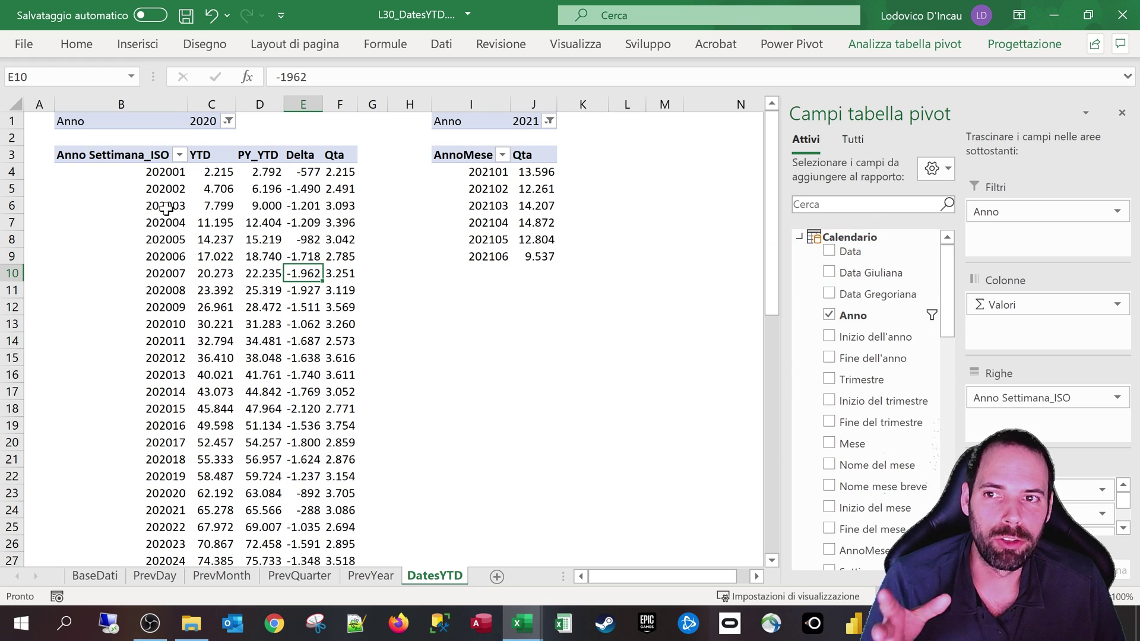
{"action": "left_click_drag", "start_coordinate": [167, 176], "coordinate": [157, 383]}
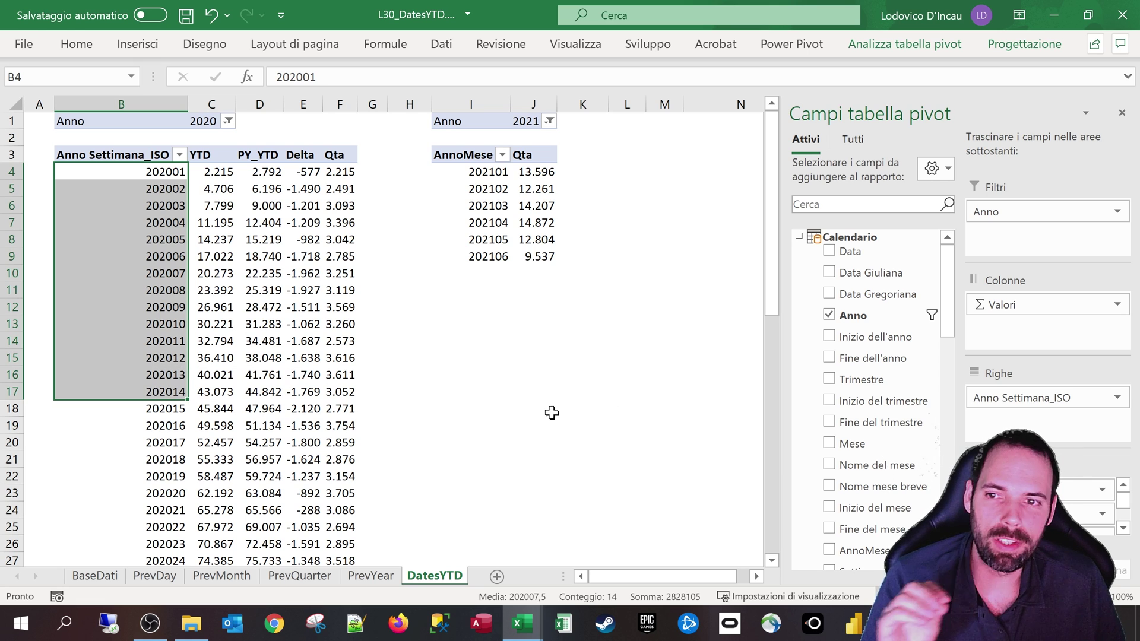
Replace Anno Settimana_ISO with the Data field in the pivot rows.
{"action": "left_click_drag", "start_coordinate": [1021, 398], "coordinate": [831, 419]}
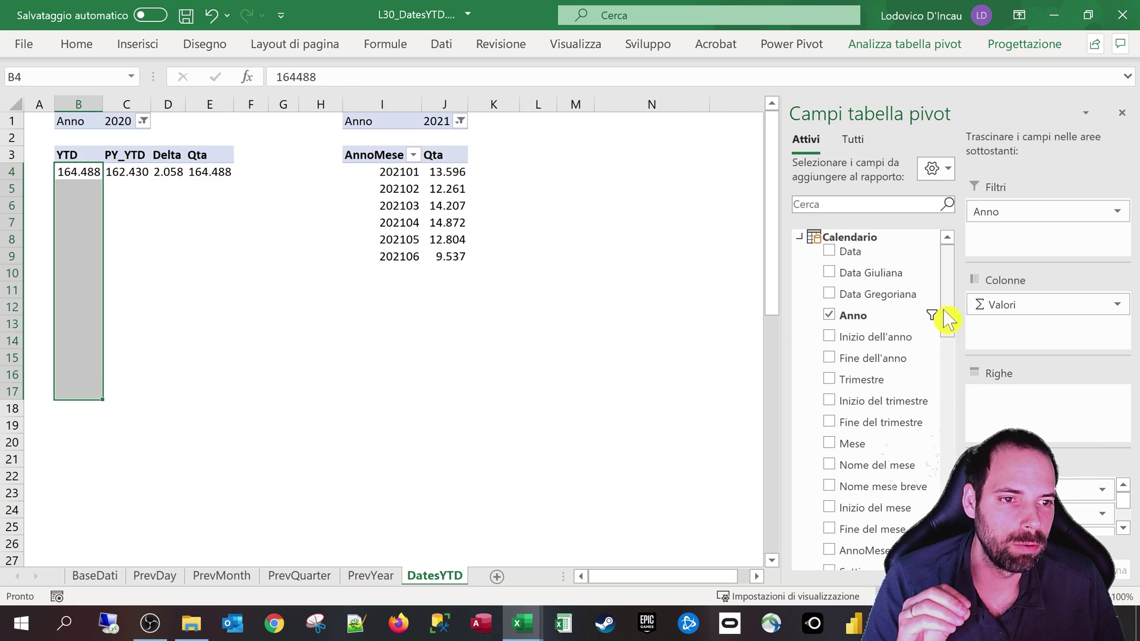
{"action": "left_click_drag", "start_coordinate": [948, 319], "coordinate": [951, 368]}
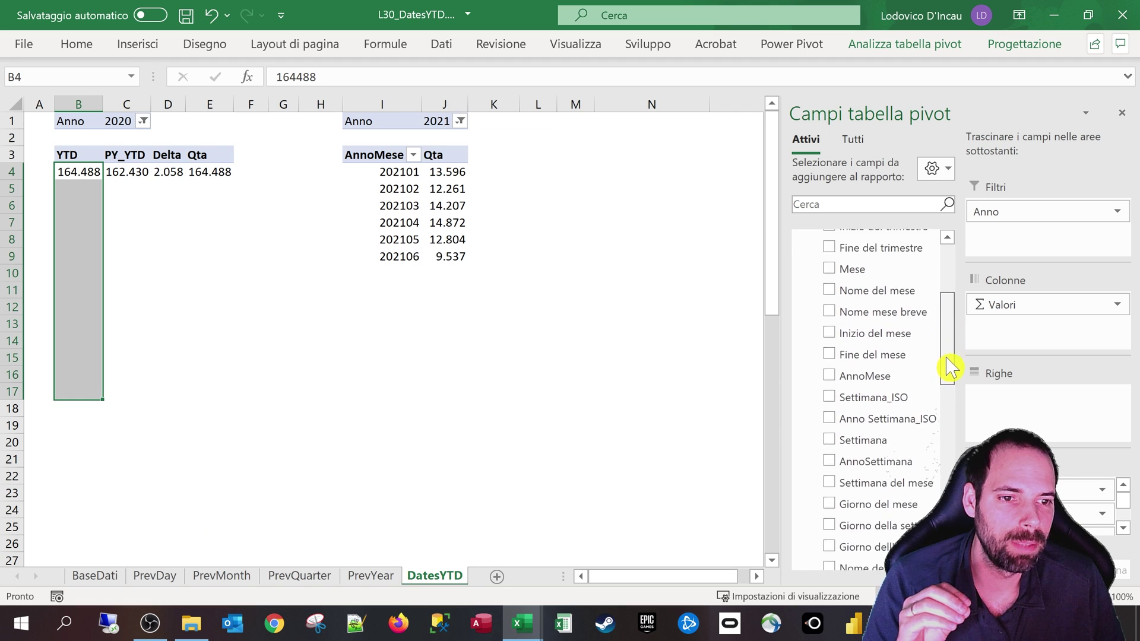
{"action": "mouse_move", "coordinate": [951, 368]}
{"action": "left_mouse_down"}
{"action": "mouse_move", "coordinate": [936, 380]}
{"action": "mouse_move", "coordinate": [946, 318]}
{"action": "left_mouse_up"}
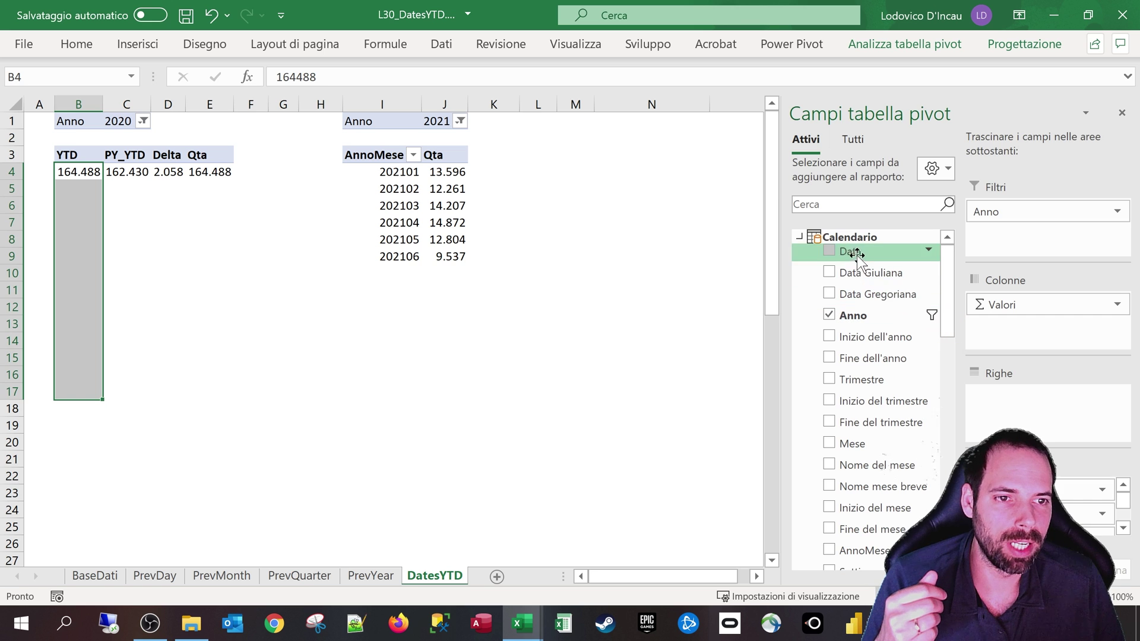
{"action": "left_click_drag", "start_coordinate": [857, 255], "coordinate": [997, 398]}
Check the daily values, including PY_YTD 2.792 and Delta 213 for 06/01/2020.
{"action": "left_click", "coordinate": [163, 207]}
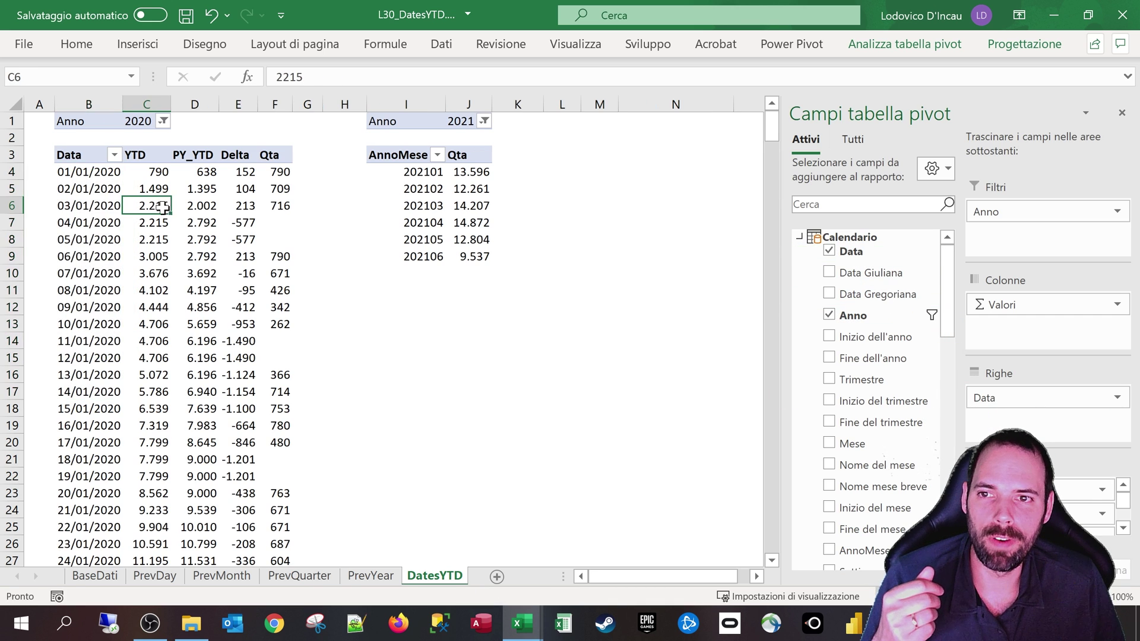
{"action": "left_click_drag", "start_coordinate": [245, 174], "coordinate": [245, 393]}
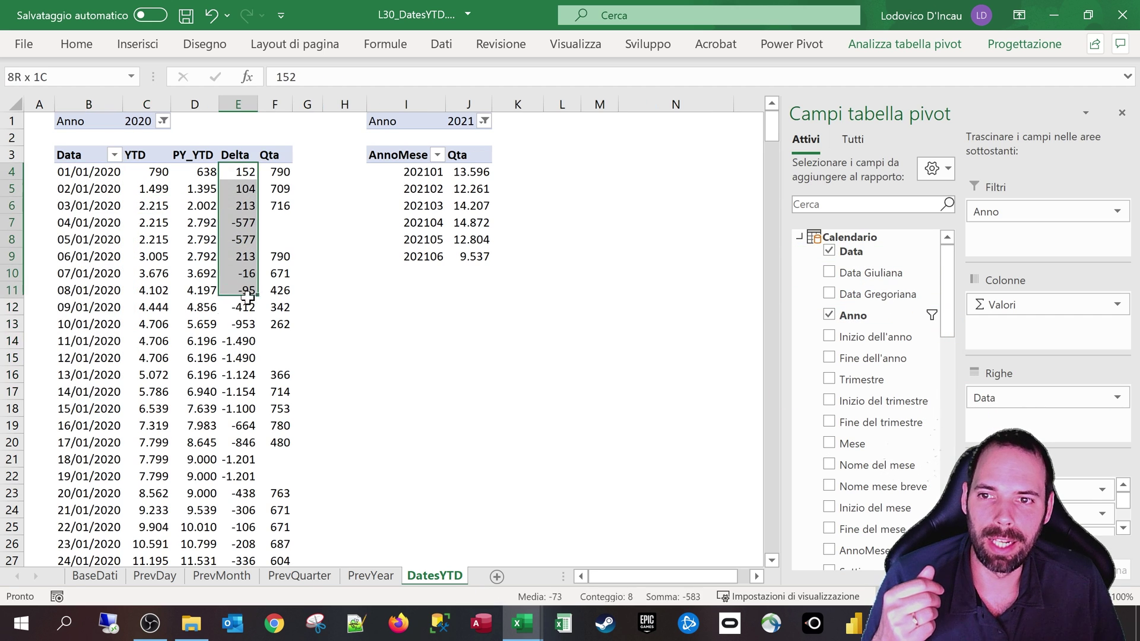
{"action": "left_click", "coordinate": [76, 256]}
{"action": "left_click", "coordinate": [154, 253]}
{"action": "left_click", "coordinate": [204, 254]}
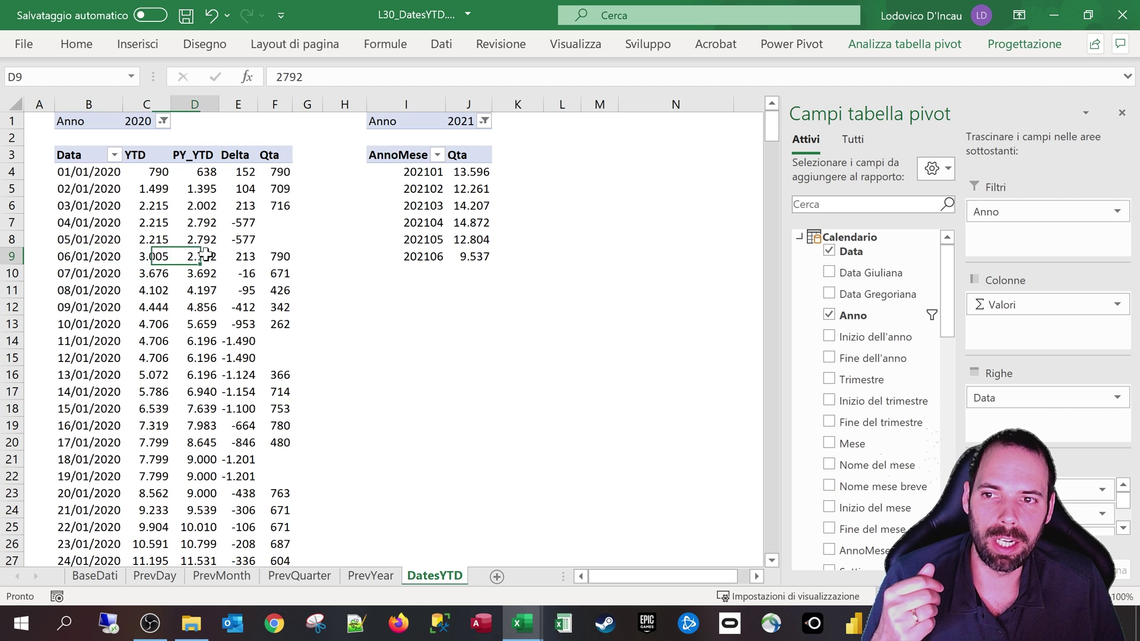
{"action": "left_click", "coordinate": [244, 263]}
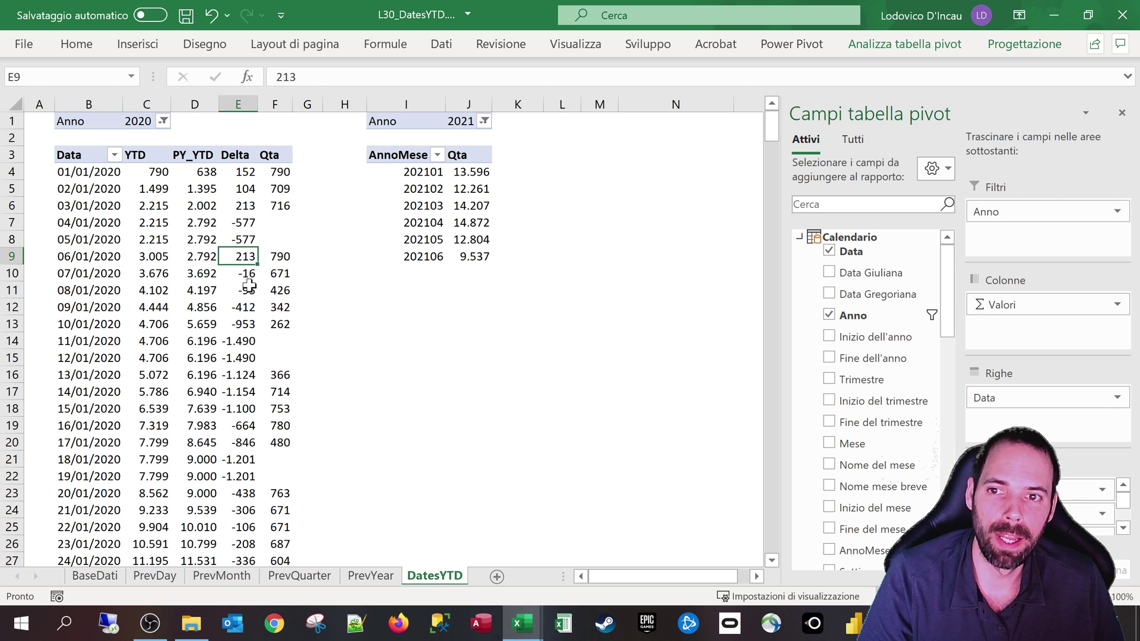
Swap the Data field for AnnoMese in the rows and check May 2020 YTD of 67.972.
{"action": "left_click_drag", "start_coordinate": [1001, 399], "coordinate": [861, 404]}
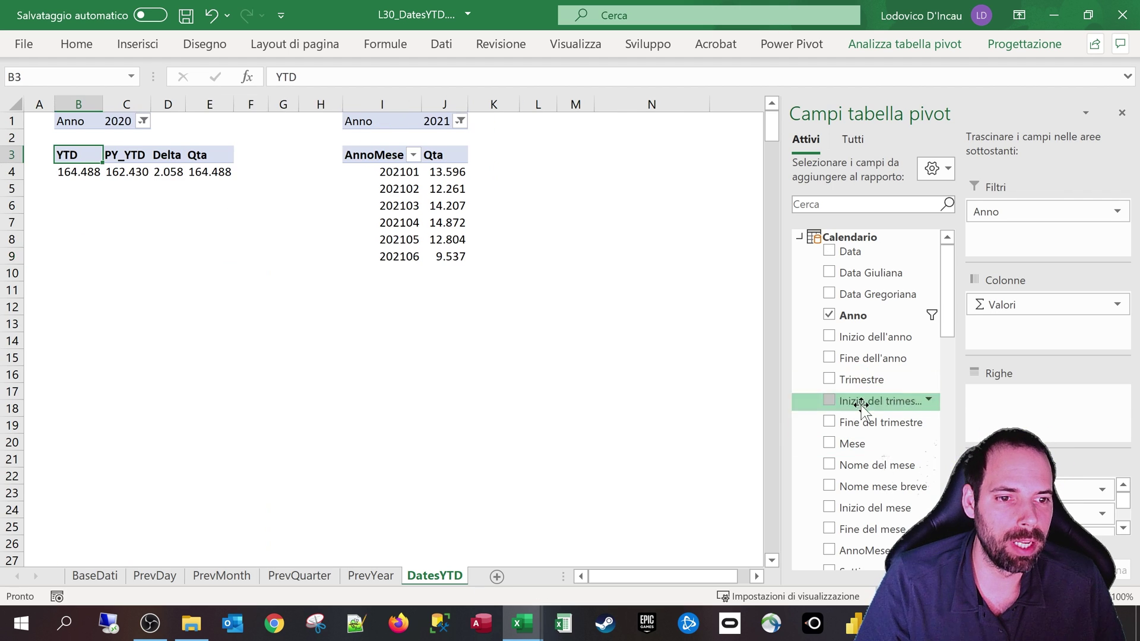
{"action": "scroll", "coordinate": [863, 464], "scroll_direction": "down", "scroll_amount": 1}
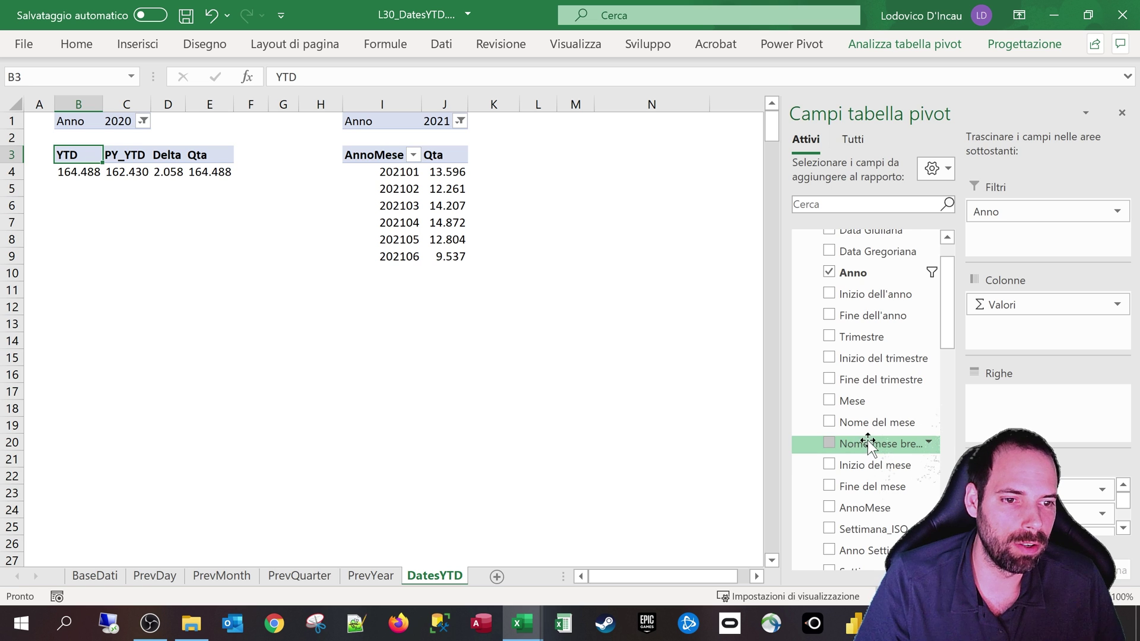
{"action": "scroll", "coordinate": [867, 469], "scroll_direction": "down", "scroll_amount": 2}
{"action": "left_click_drag", "start_coordinate": [864, 423], "coordinate": [1009, 397]}
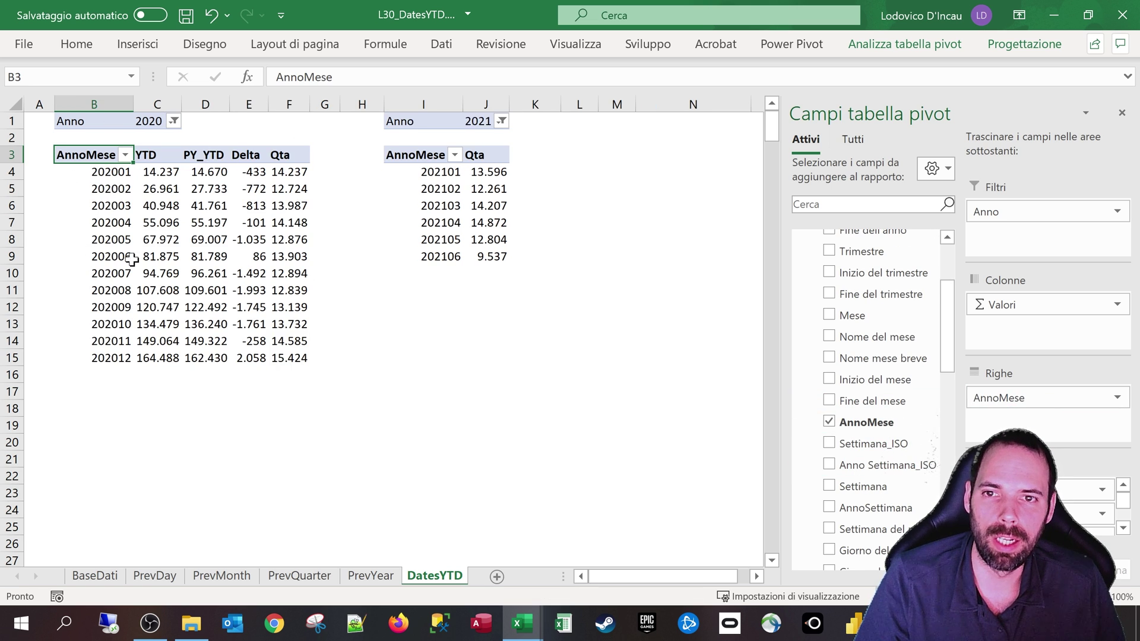
{"action": "left_click", "coordinate": [147, 235]}
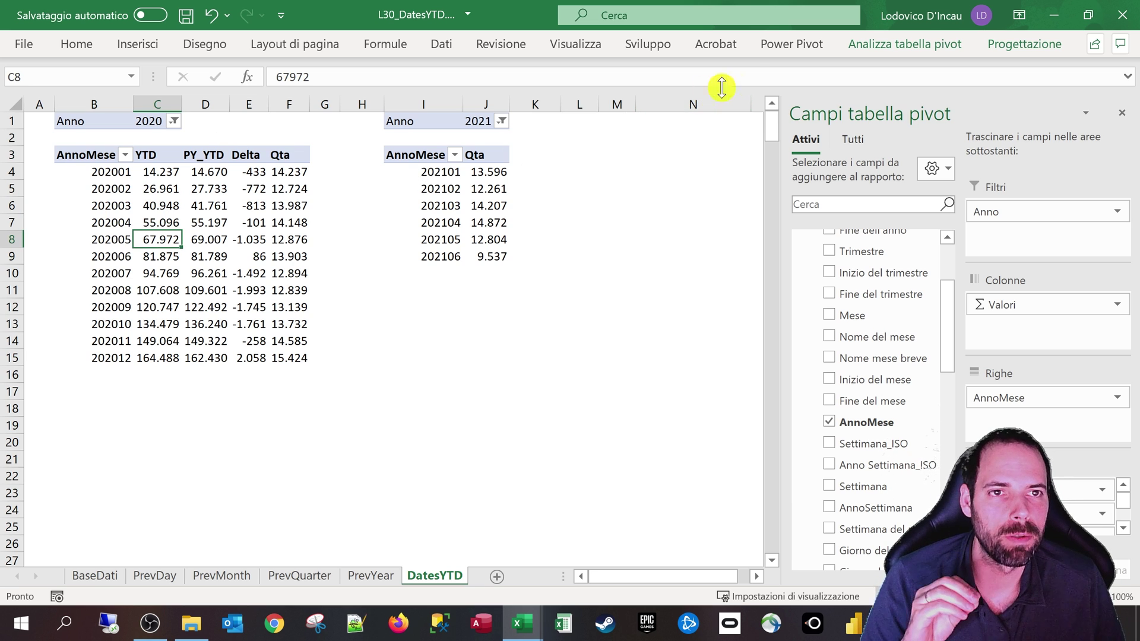
{"action": "left_click", "coordinate": [789, 44]}
Open the Power Pivot data model and compare the YTD, PY_YTD and Delta measure formulas.
{"action": "left_click", "coordinate": [31, 83]}
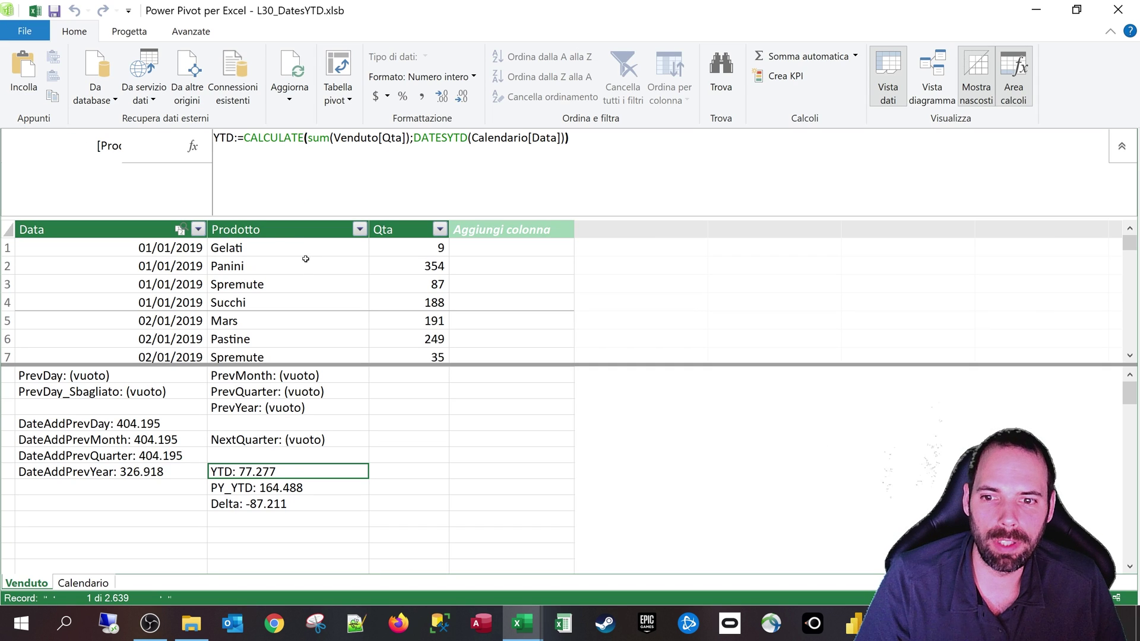
{"action": "left_click", "coordinate": [261, 488]}
{"action": "left_click", "coordinate": [252, 504]}
{"action": "left_click", "coordinate": [244, 472]}
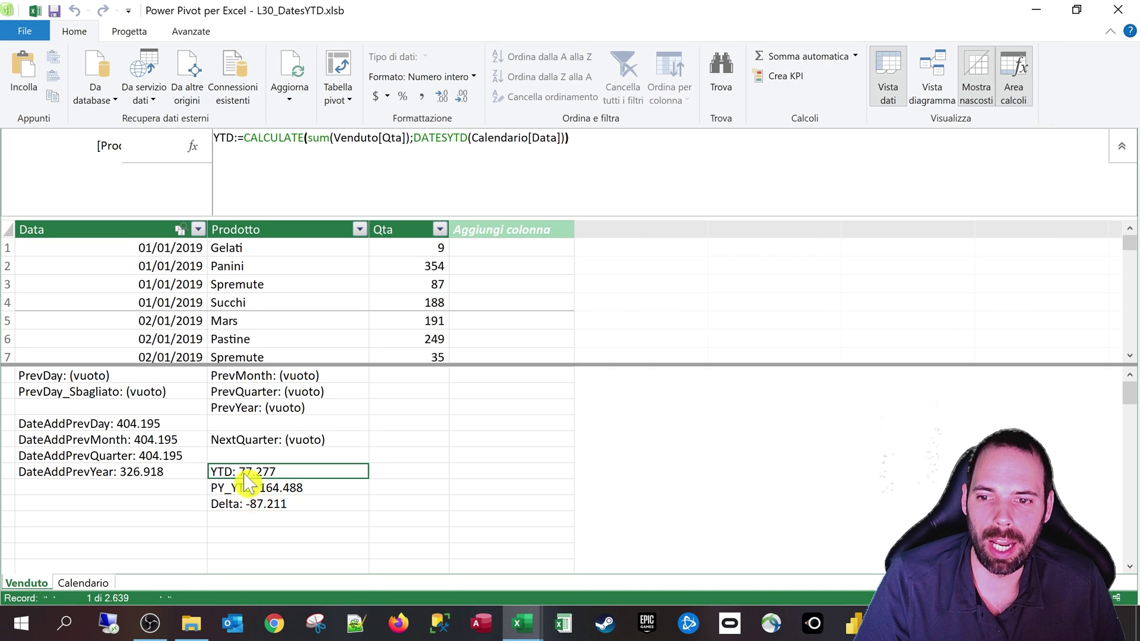
{"action": "left_click", "coordinate": [249, 488]}
{"action": "left_click", "coordinate": [249, 504]}
{"action": "left_click", "coordinate": [243, 473]}
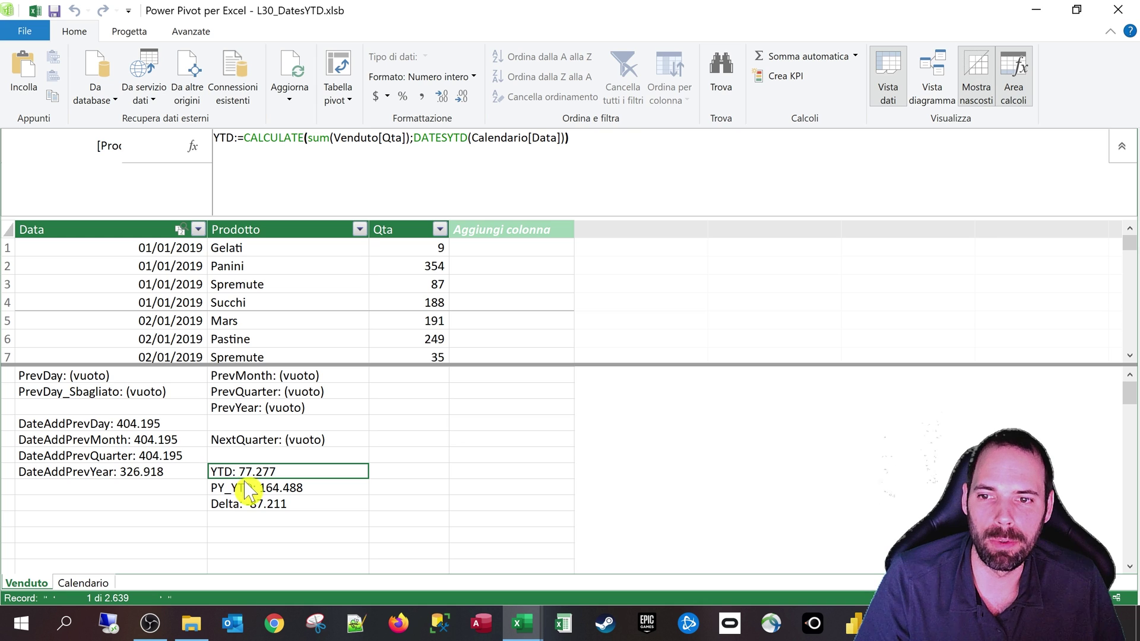
Review the DateAddPrevDay, PrevMonth and PrevYear measures, then reselect the YTD measure.
{"action": "left_click", "coordinate": [89, 443]}
{"action": "left_click", "coordinate": [92, 472]}
{"action": "left_click", "coordinate": [92, 425]}
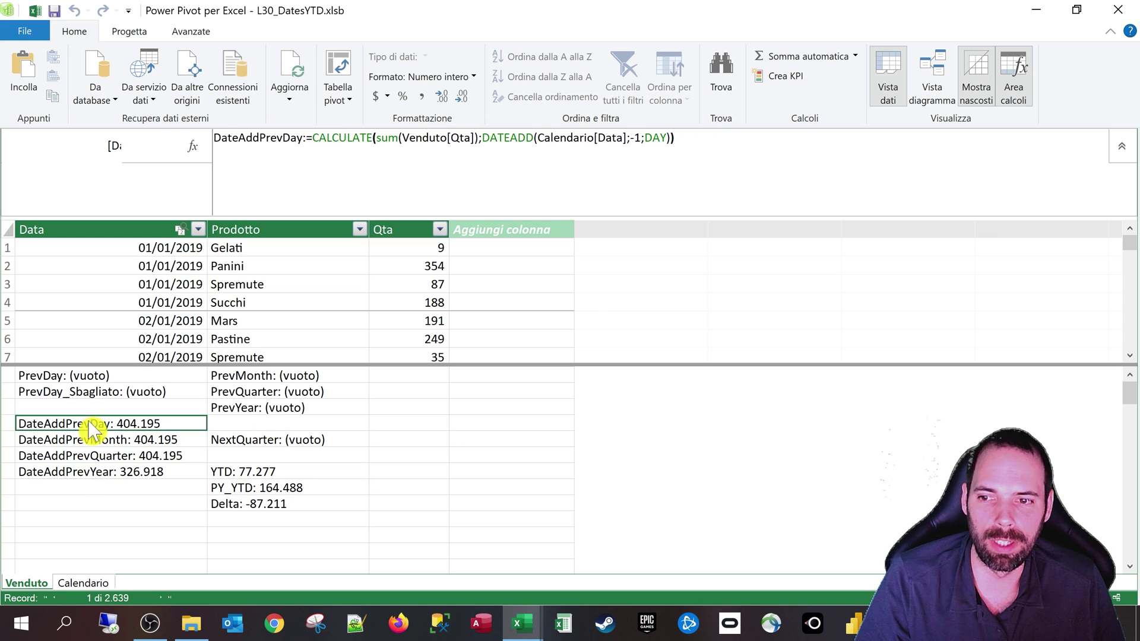
{"action": "key", "text": "Down"}
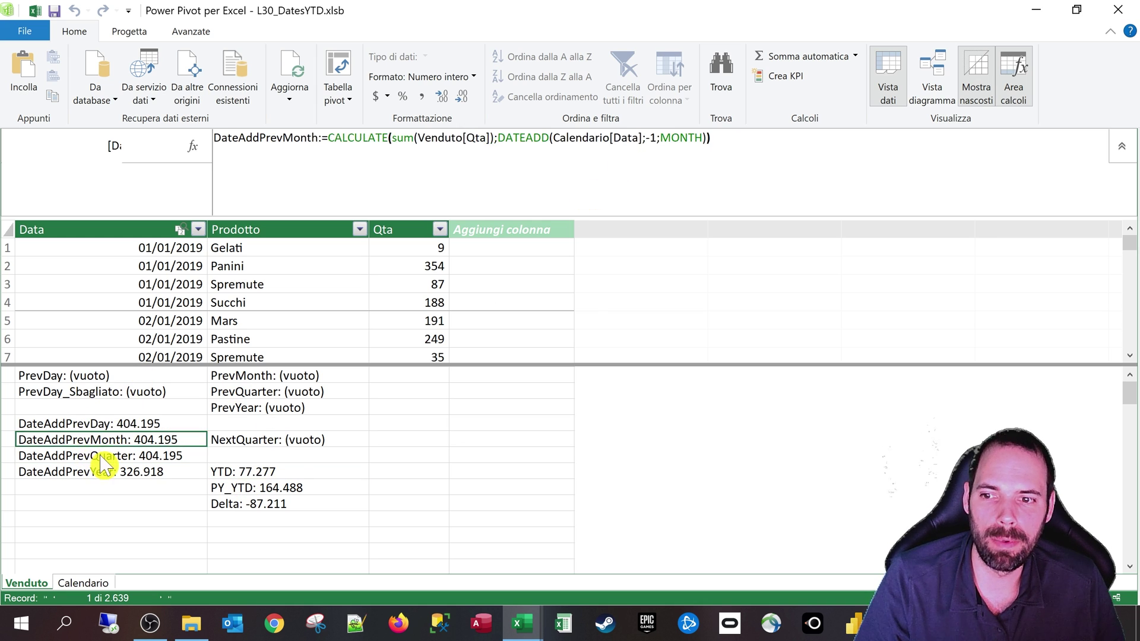
{"action": "key", "text": "Down"}
{"action": "key", "text": "Down"}
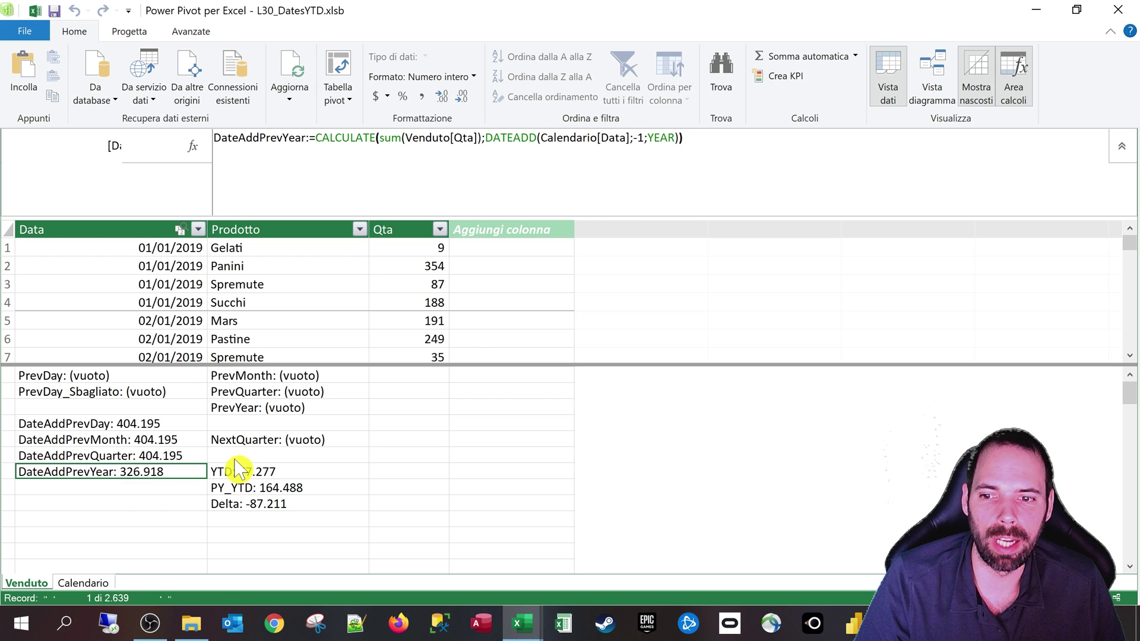
{"action": "left_click", "coordinate": [255, 473]}
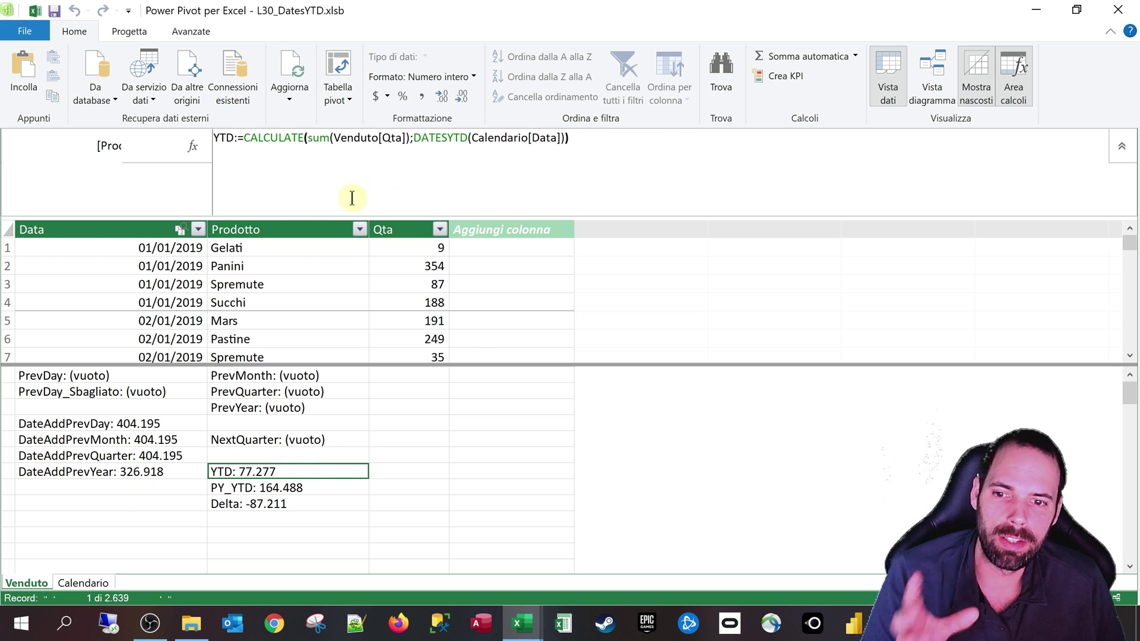
Edit the YTD formula in an enlarged font and highlight the CALCULATE function.
{"action": "left_click", "coordinate": [325, 171]}
{"action": "scroll", "coordinate": [333, 181], "scroll_direction": "up", "scroll_amount": 5, "text": "ctrl"}
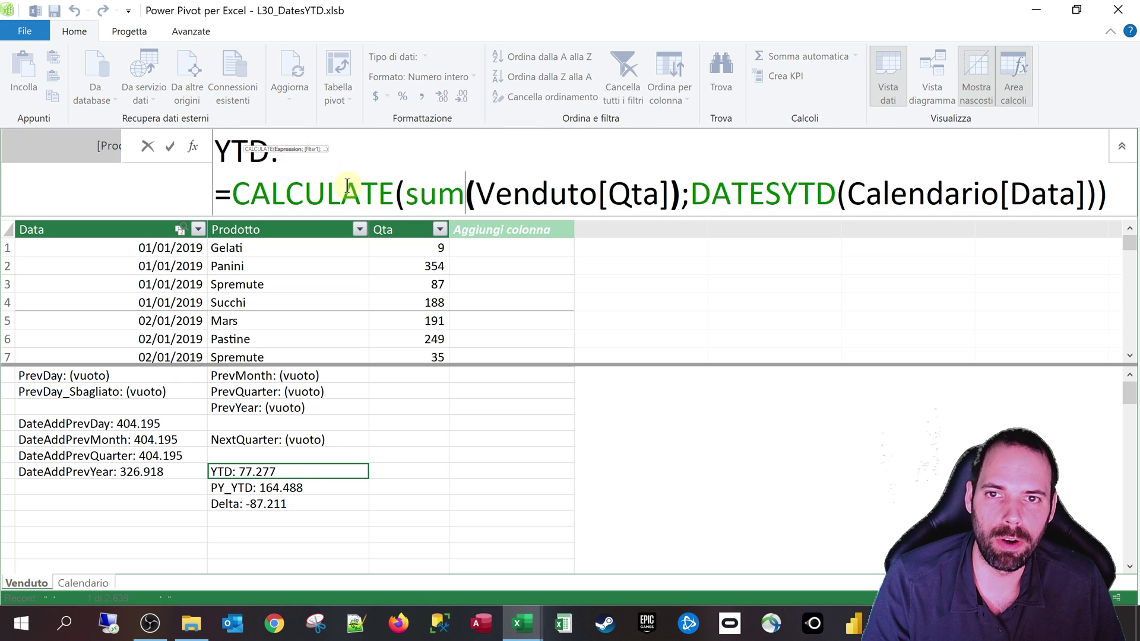
{"action": "scroll", "coordinate": [344, 181], "scroll_direction": "up", "scroll_amount": 2, "text": "ctrl"}
{"action": "scroll", "coordinate": [350, 175], "scroll_direction": "down", "scroll_amount": 3, "text": "ctrl"}
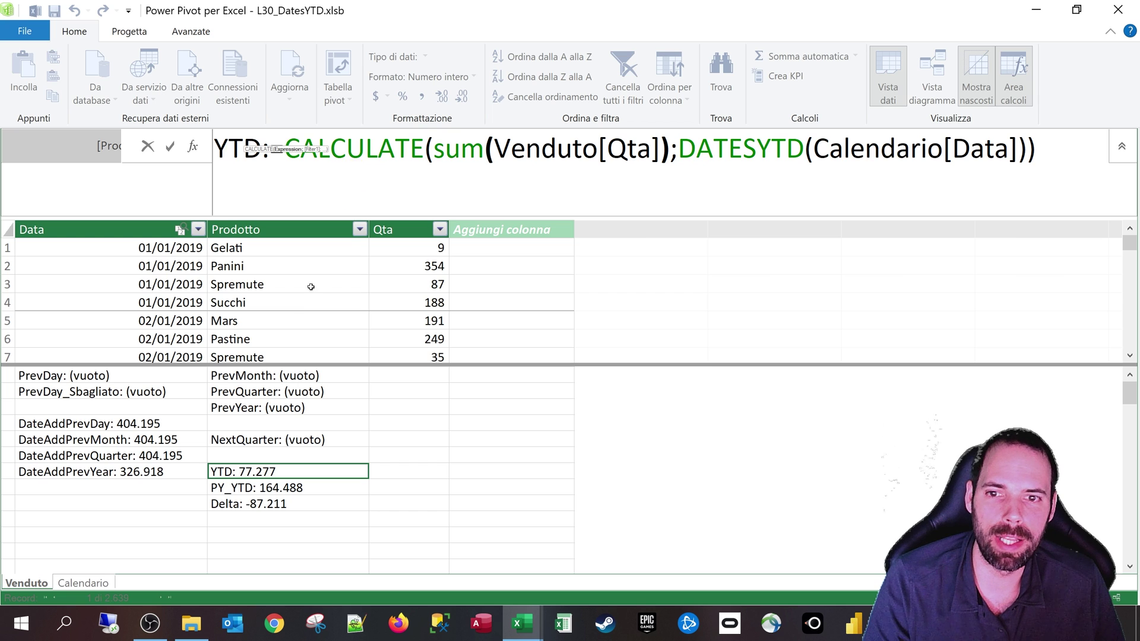
{"action": "left_click", "coordinate": [308, 156]}
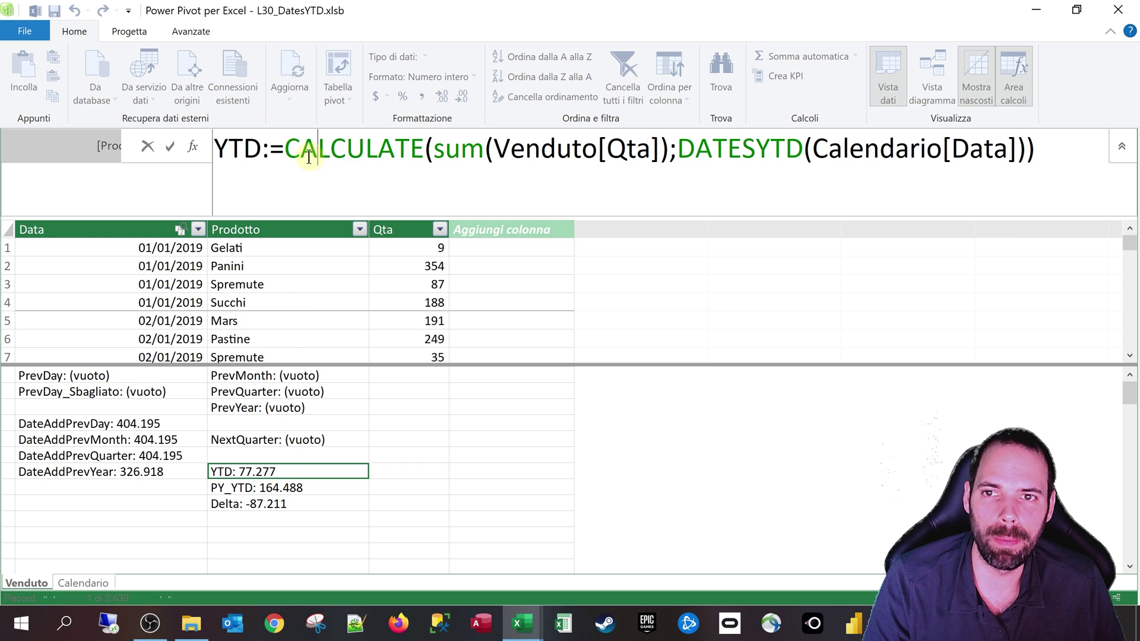
{"action": "left_click", "coordinate": [1038, 147]}
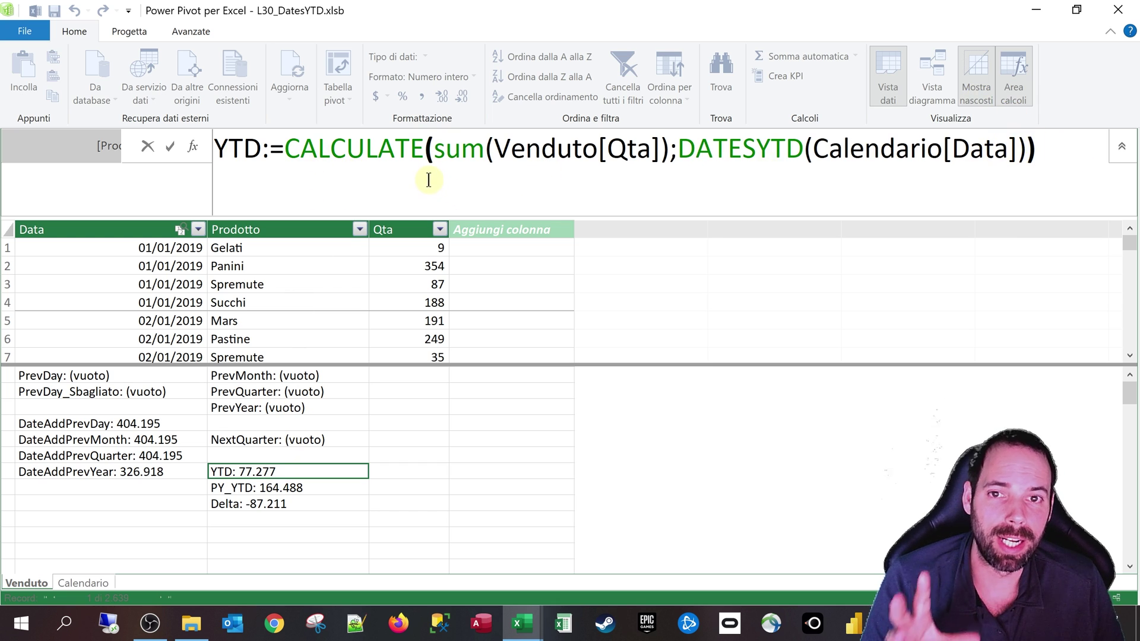
{"action": "left_click_drag", "start_coordinate": [278, 154], "coordinate": [426, 155]}
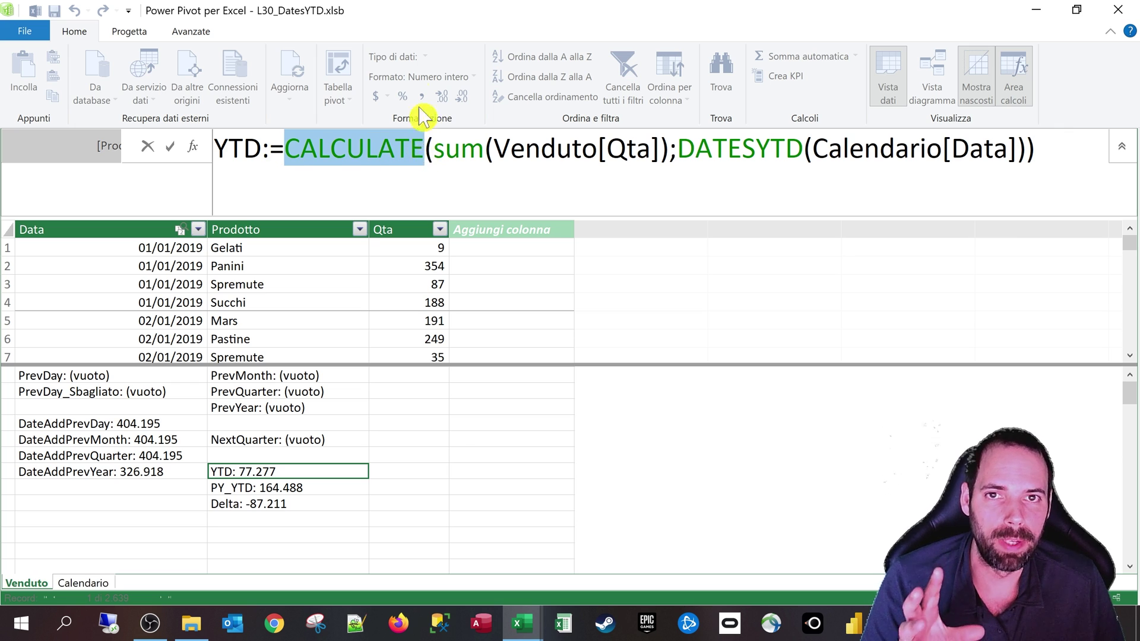
Check the monthly pivot behind Power Pivot, then maximize it again inside CALCULATE's arguments.
{"action": "mouse_move", "coordinate": [432, 10]}
{"action": "left_mouse_down"}
{"action": "mouse_move", "coordinate": [778, 211]}
{"action": "mouse_move", "coordinate": [725, 333]}
{"action": "left_mouse_up"}
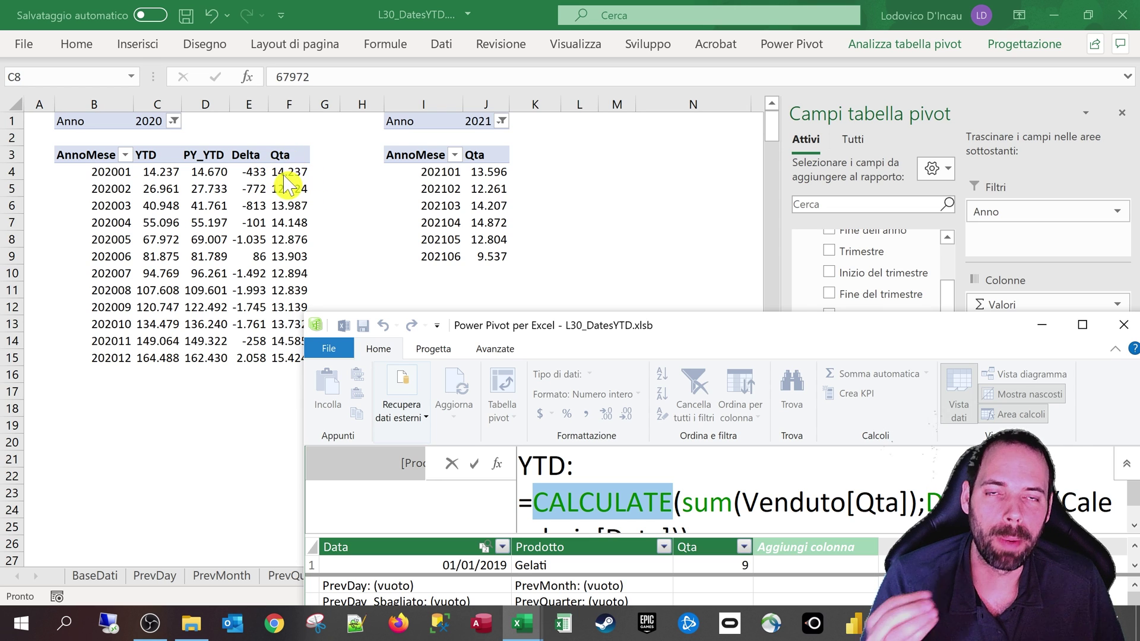
{"action": "left_click_drag", "start_coordinate": [735, 347], "coordinate": [571, 122]}
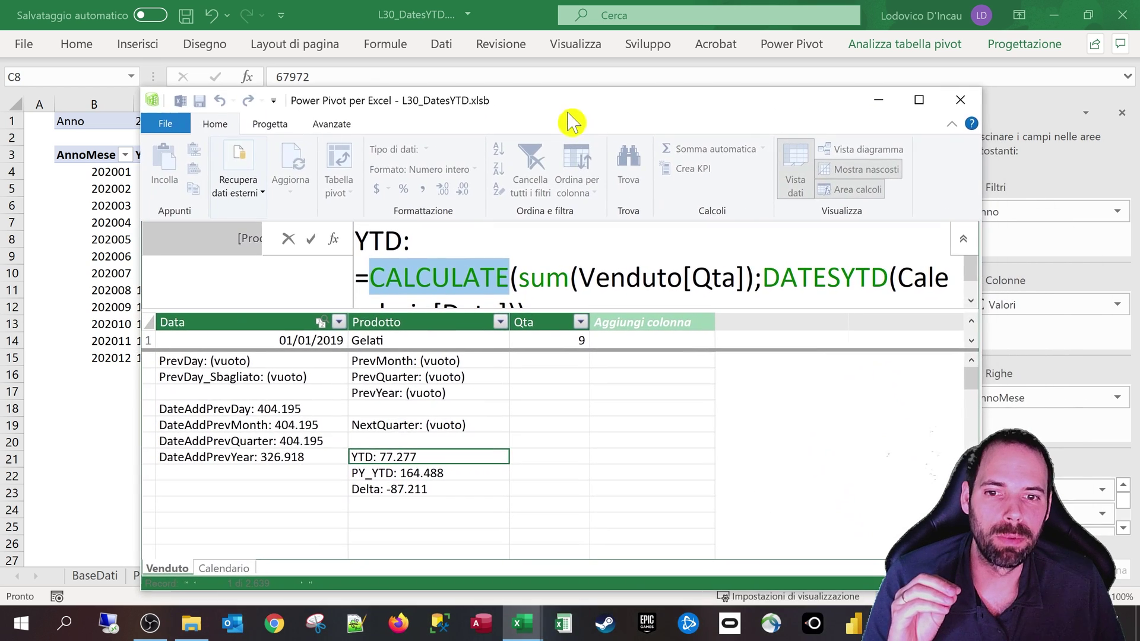
{"action": "double_click", "coordinate": [571, 122]}
{"action": "left_click", "coordinate": [438, 177]}
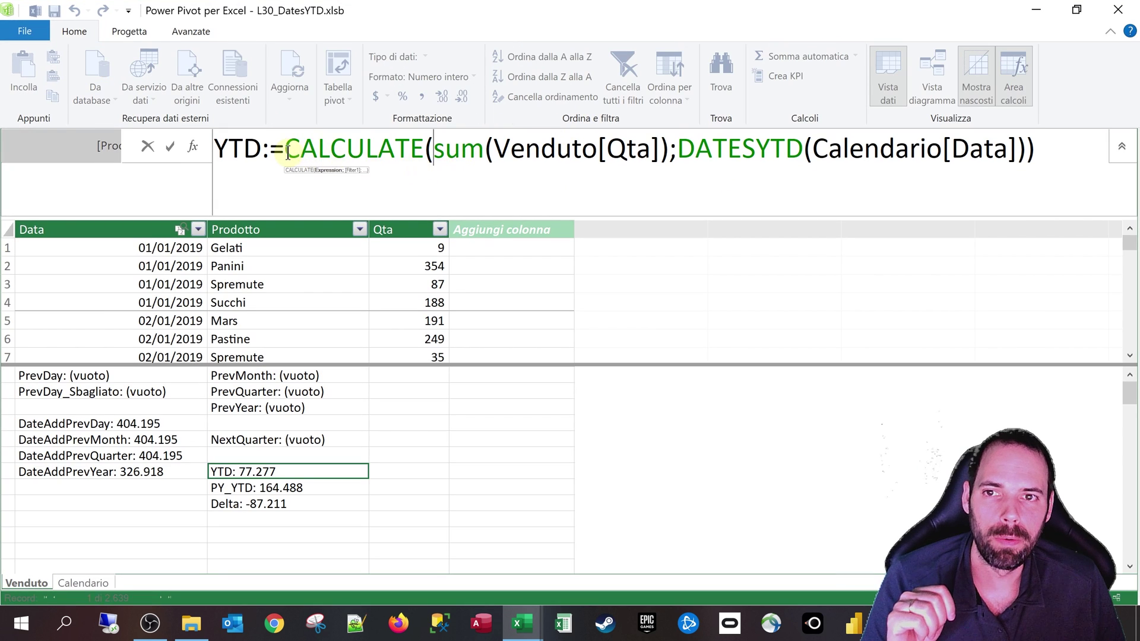
{"action": "mouse_move", "coordinate": [288, 152]}
{"action": "left_mouse_down"}
{"action": "mouse_move", "coordinate": [416, 161]}
{"action": "mouse_move", "coordinate": [664, 151]}
{"action": "left_mouse_up"}
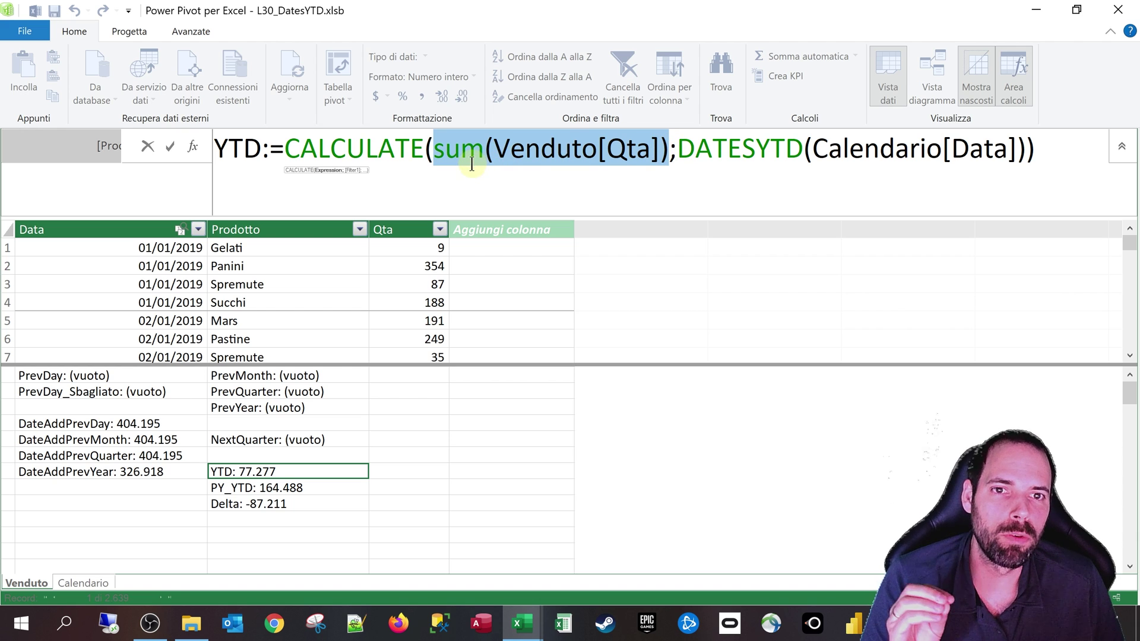
{"action": "left_click_drag", "start_coordinate": [669, 153], "coordinate": [434, 154]}
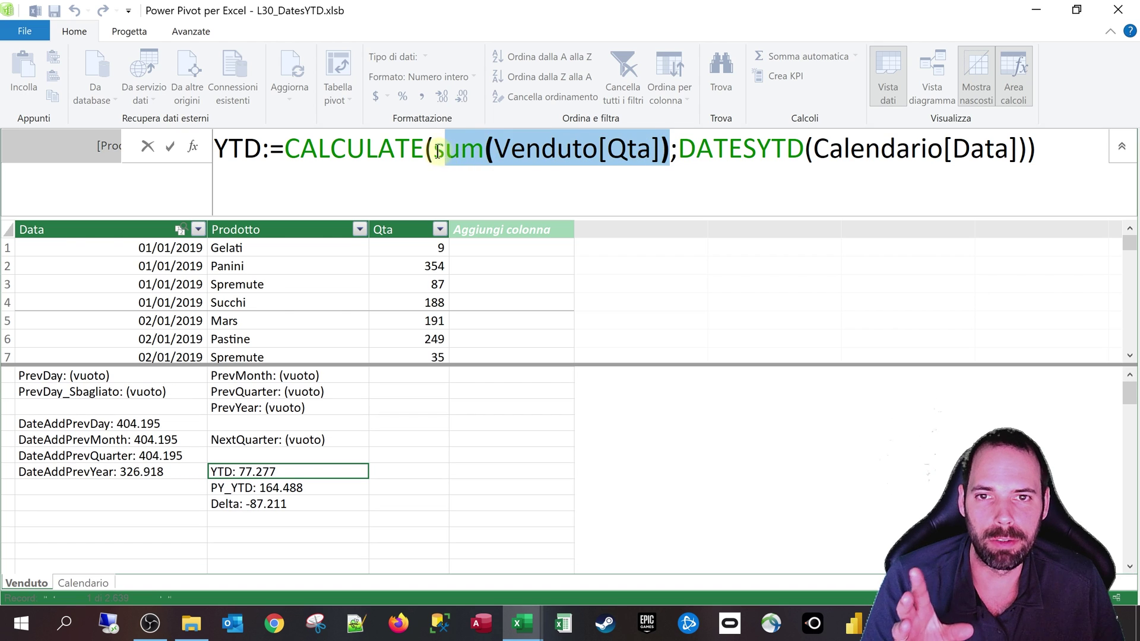
{"action": "left_click", "coordinate": [676, 151]}
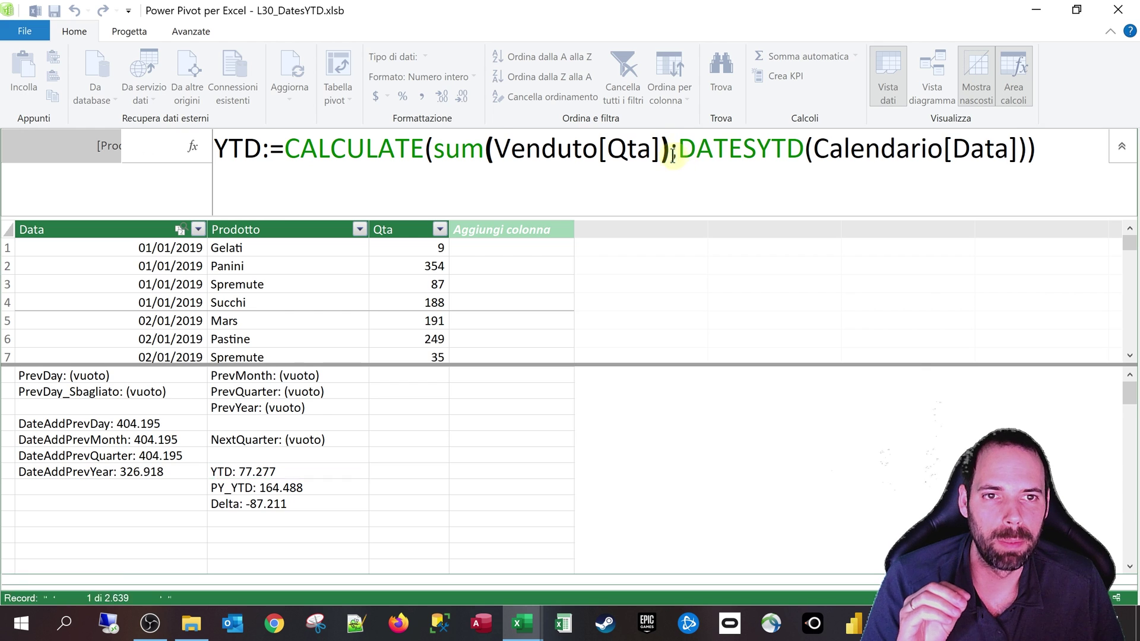
{"action": "left_click_drag", "start_coordinate": [677, 152], "coordinate": [1029, 147]}
{"action": "left_click", "coordinate": [712, 155]}
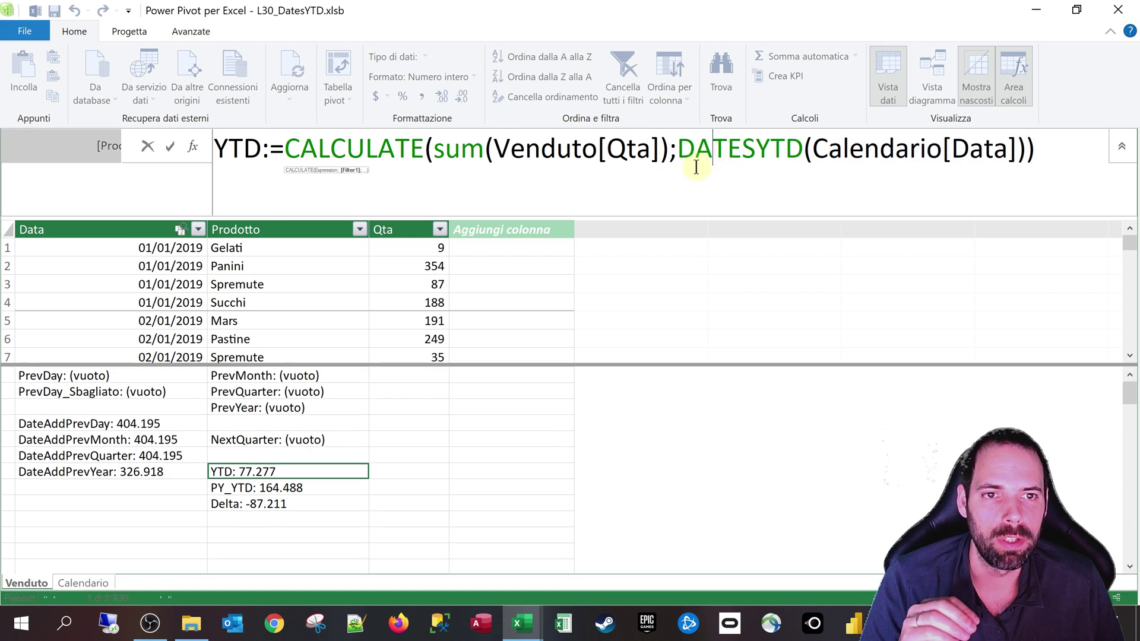
{"action": "left_click_drag", "start_coordinate": [682, 154], "coordinate": [1015, 154]}
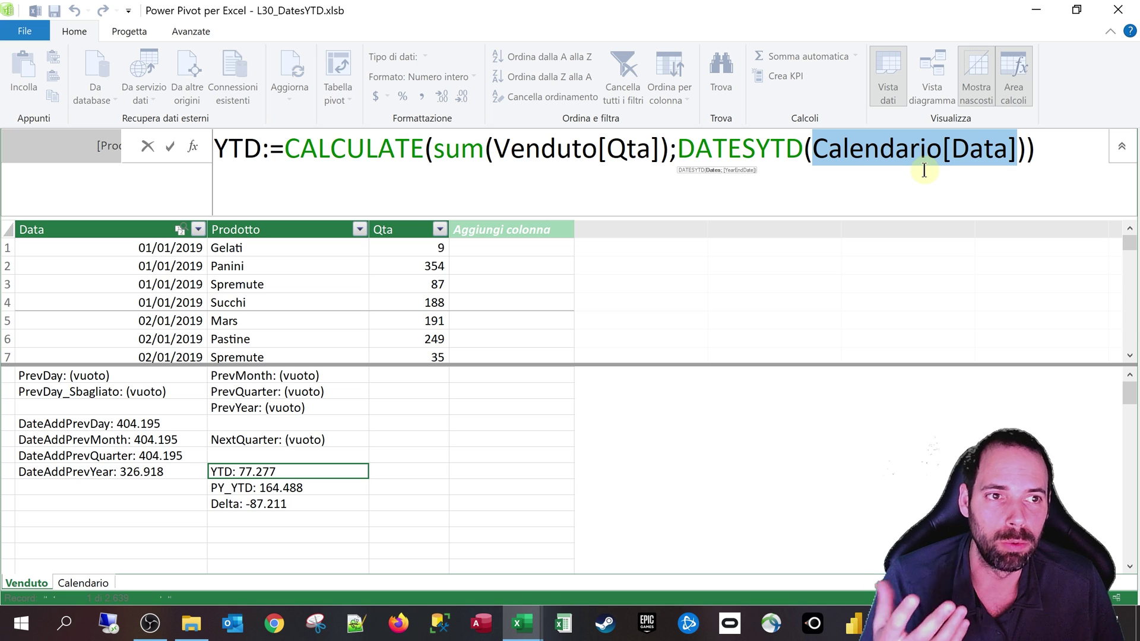
{"action": "double_click", "coordinate": [702, 154]}
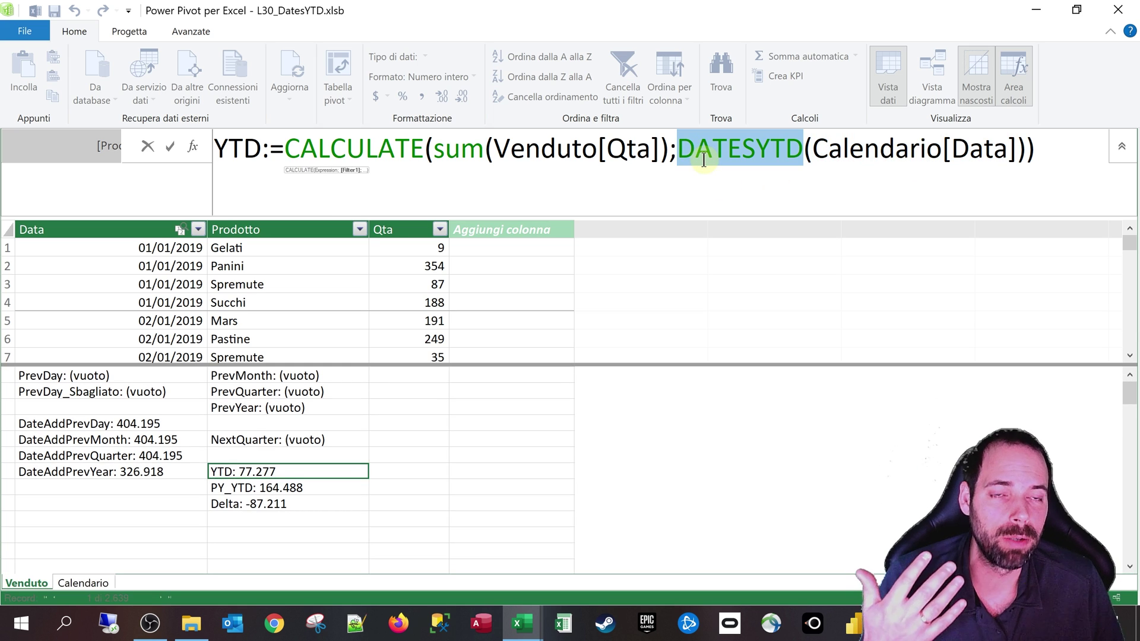
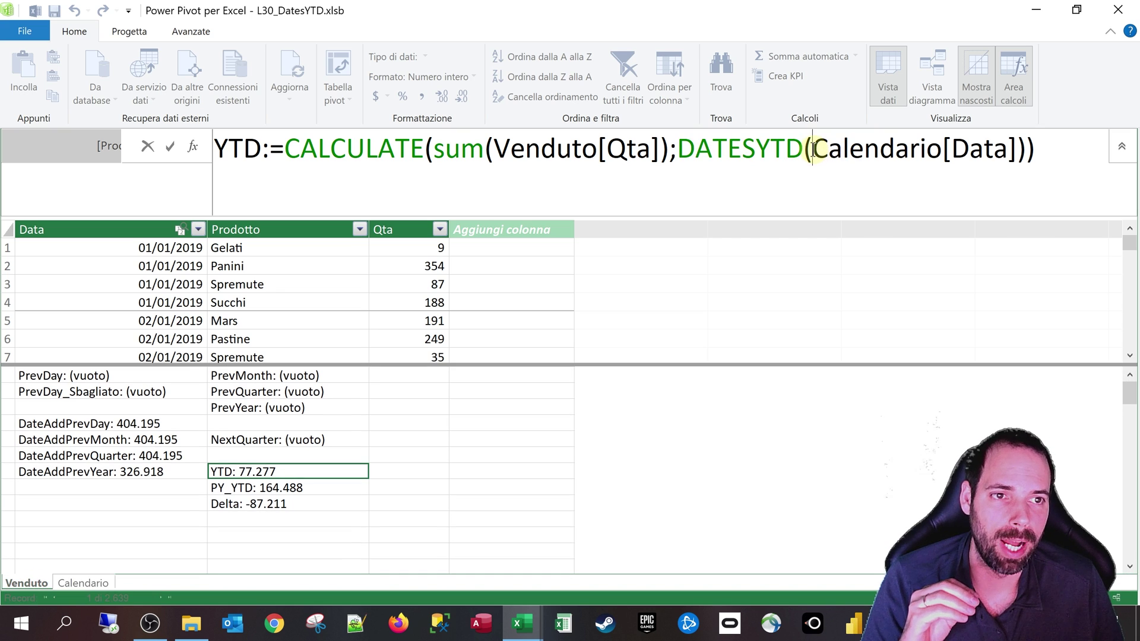
Review the YTD formula's DATESYTD(Calendario[Data]) argument, leaving it unchanged.
{"action": "mouse_move", "coordinate": [678, 149]}
{"action": "left_mouse_down"}
{"action": "mouse_move", "coordinate": [1009, 156]}
{"action": "mouse_move", "coordinate": [812, 148]}
{"action": "left_mouse_up"}
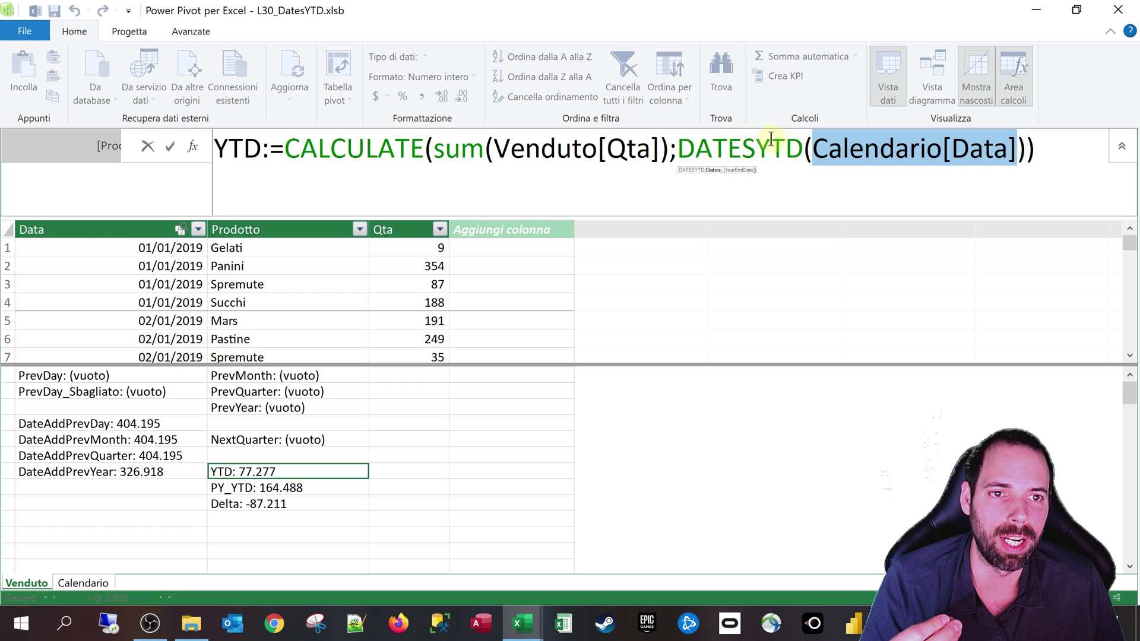
{"action": "mouse_move", "coordinate": [771, 139]}
{"action": "left_mouse_down"}
{"action": "mouse_move", "coordinate": [968, 138]}
{"action": "mouse_move", "coordinate": [931, 142]}
{"action": "left_mouse_up"}
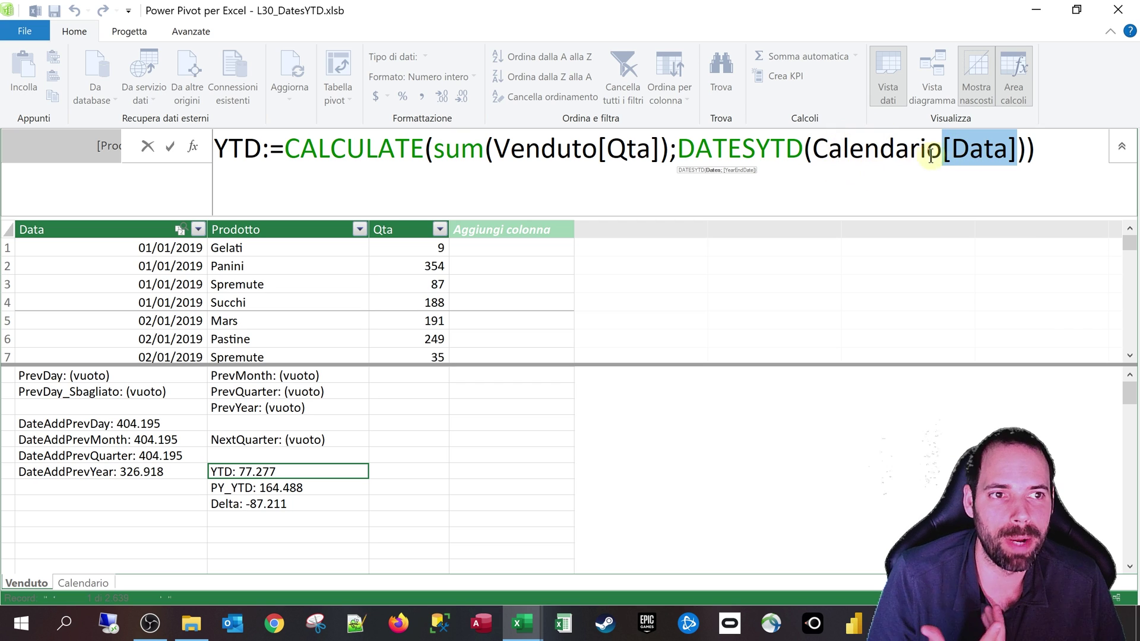
{"action": "left_click", "coordinate": [980, 155]}
{"action": "left_click_drag", "start_coordinate": [1015, 150], "coordinate": [805, 153]}
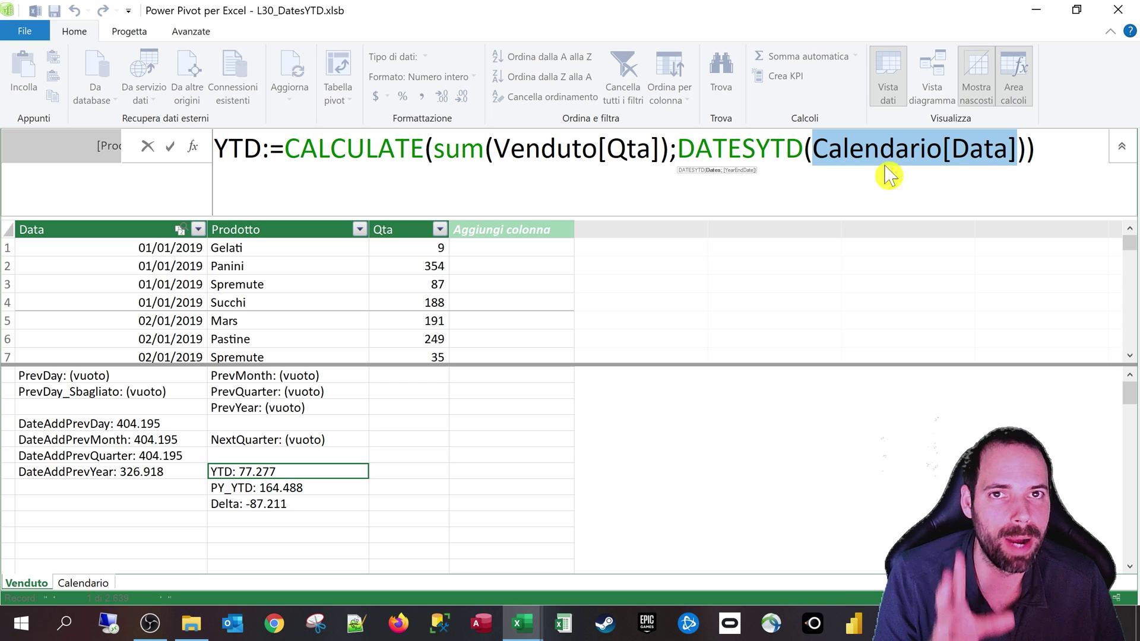
{"action": "left_click", "coordinate": [881, 160]}
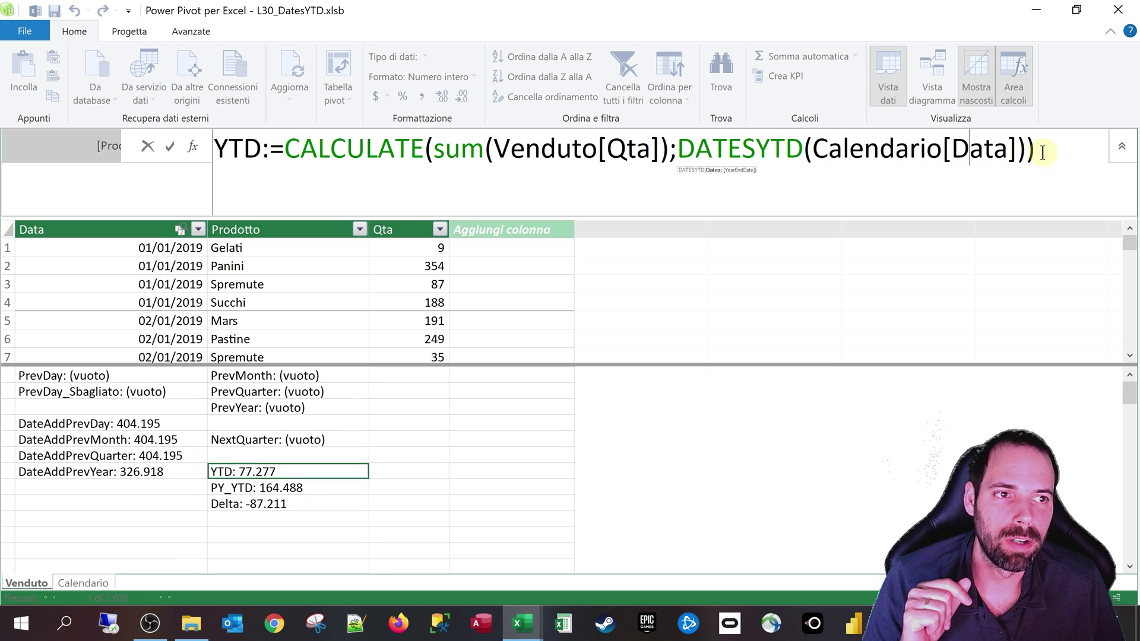
{"action": "left_click_drag", "start_coordinate": [1042, 152], "coordinate": [286, 145]}
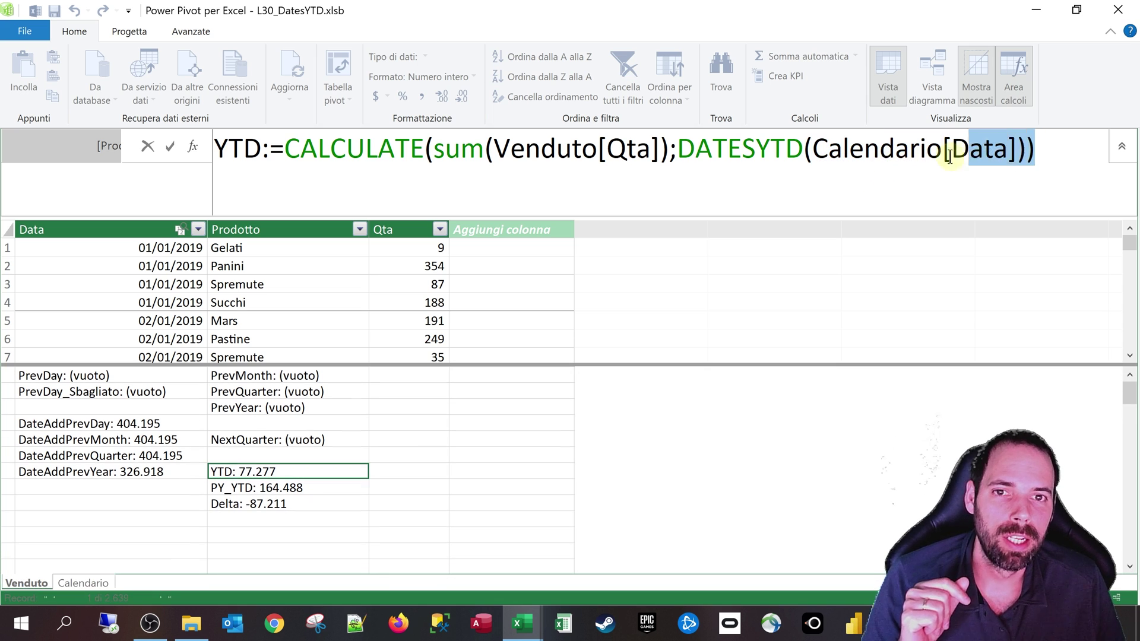
{"action": "left_click", "coordinate": [286, 148]}
{"action": "left_click_drag", "start_coordinate": [261, 150], "coordinate": [216, 157]}
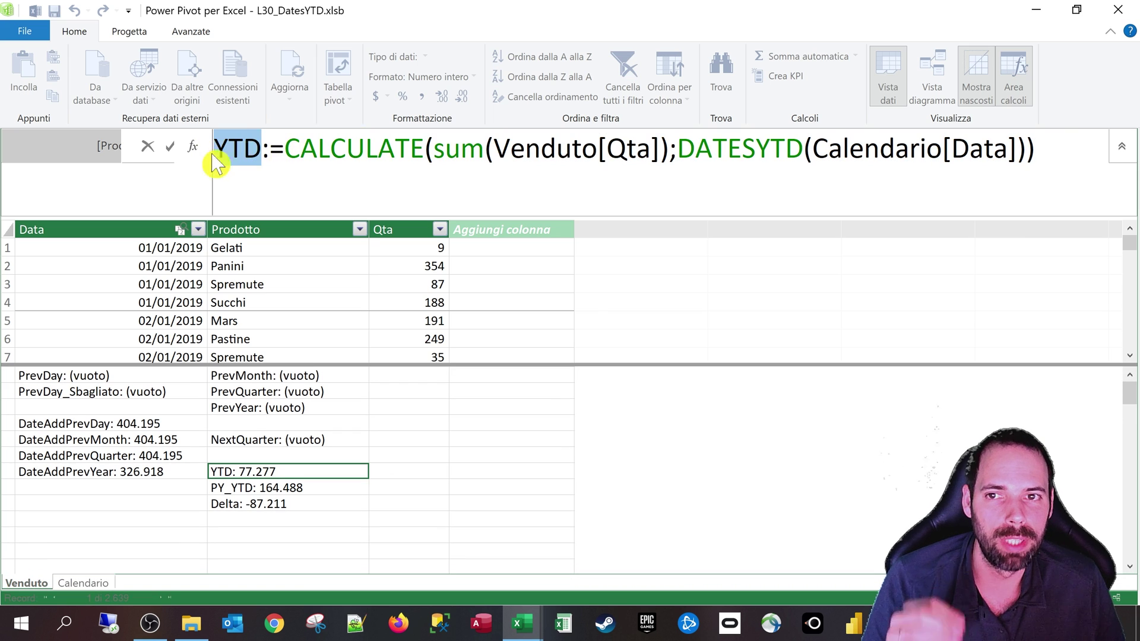
{"action": "left_click", "coordinate": [471, 155]}
{"action": "left_click", "coordinate": [1036, 153]}
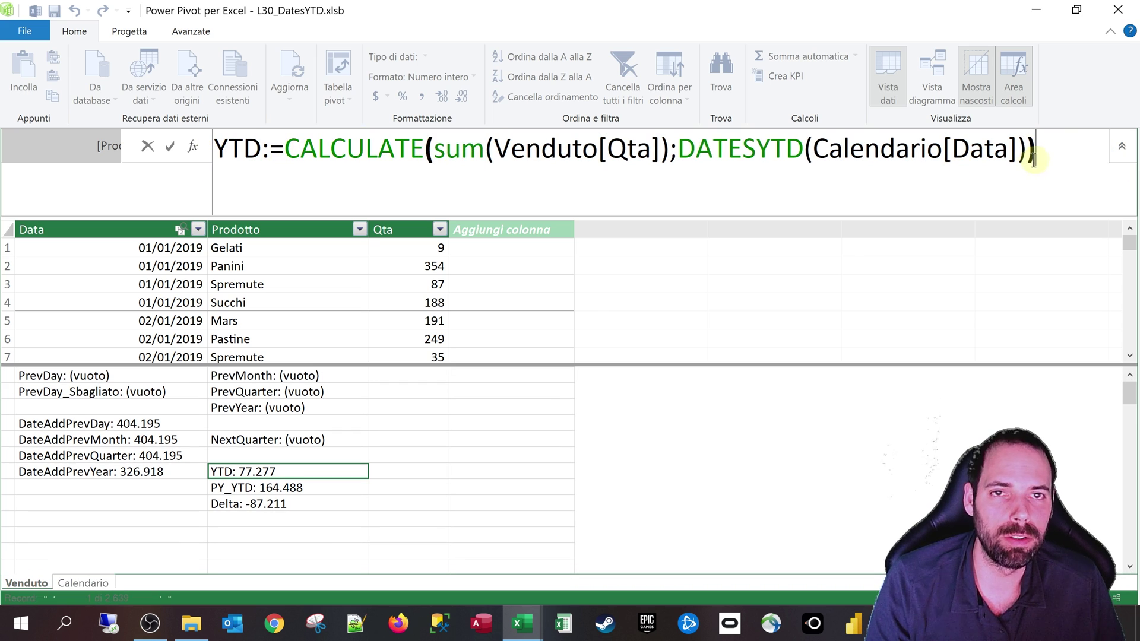
{"action": "key", "text": "Return"}
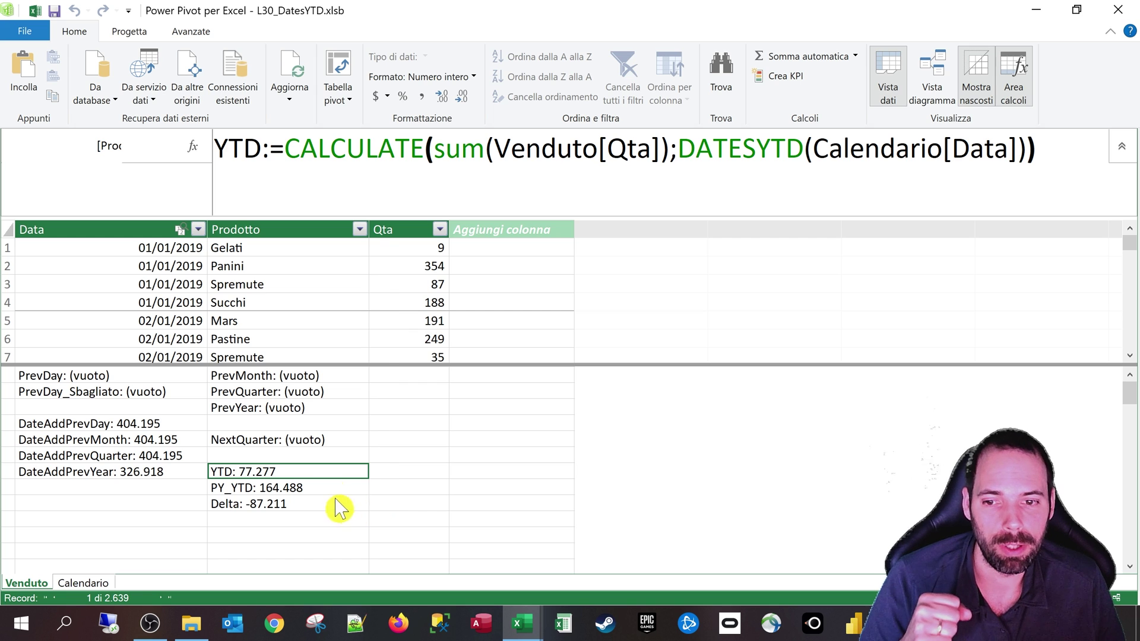
Bring up the PY_YTD formula and point out CALCULATE and its sum(Venduto[Qta]) expression.
{"action": "left_click", "coordinate": [307, 490]}
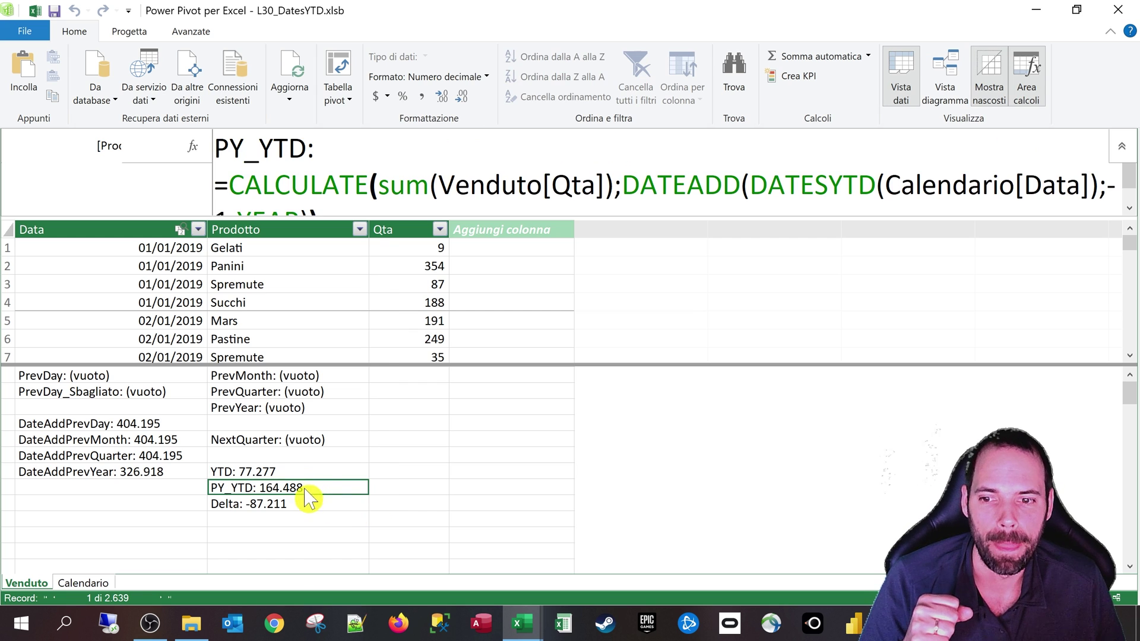
{"action": "left_click", "coordinate": [408, 196]}
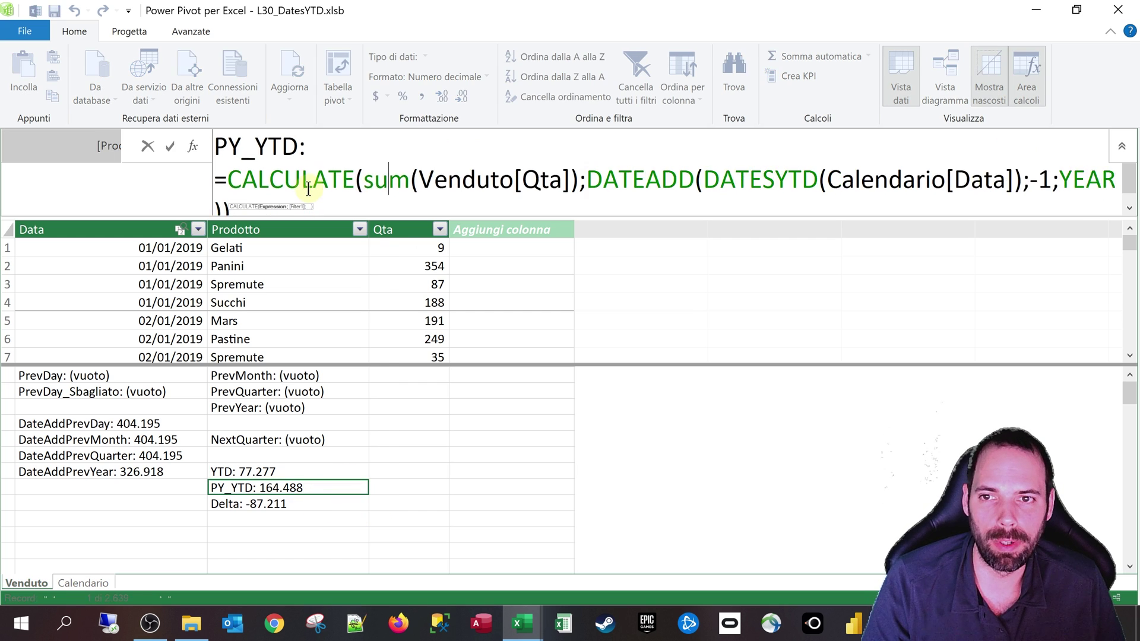
{"action": "left_click", "coordinate": [348, 153]}
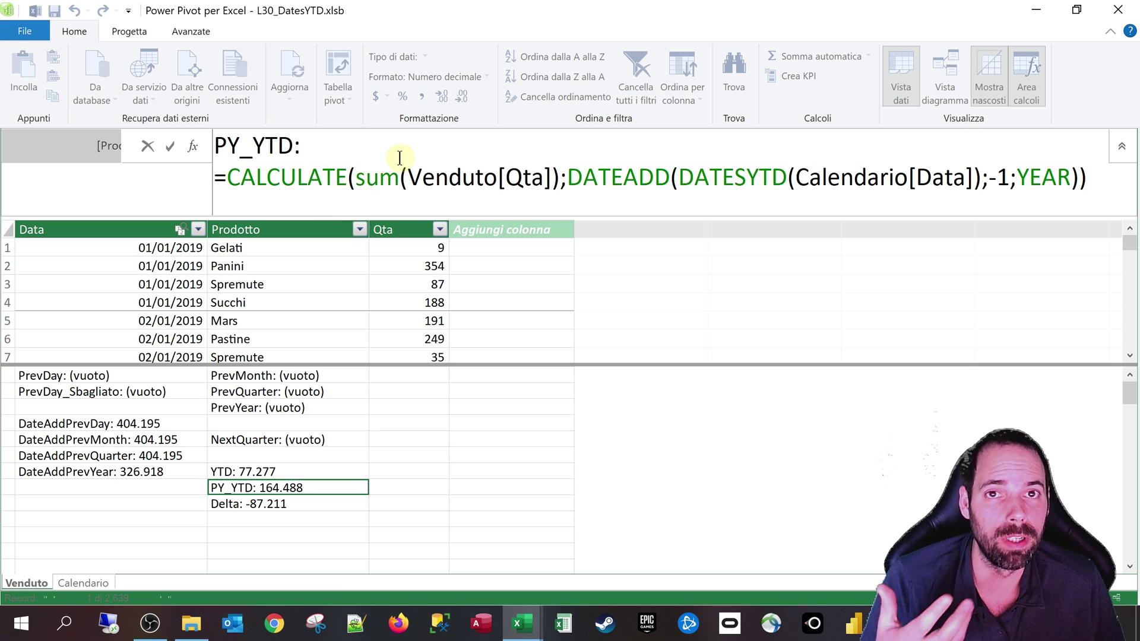
{"action": "double_click", "coordinate": [616, 180]}
{"action": "left_click", "coordinate": [219, 177]}
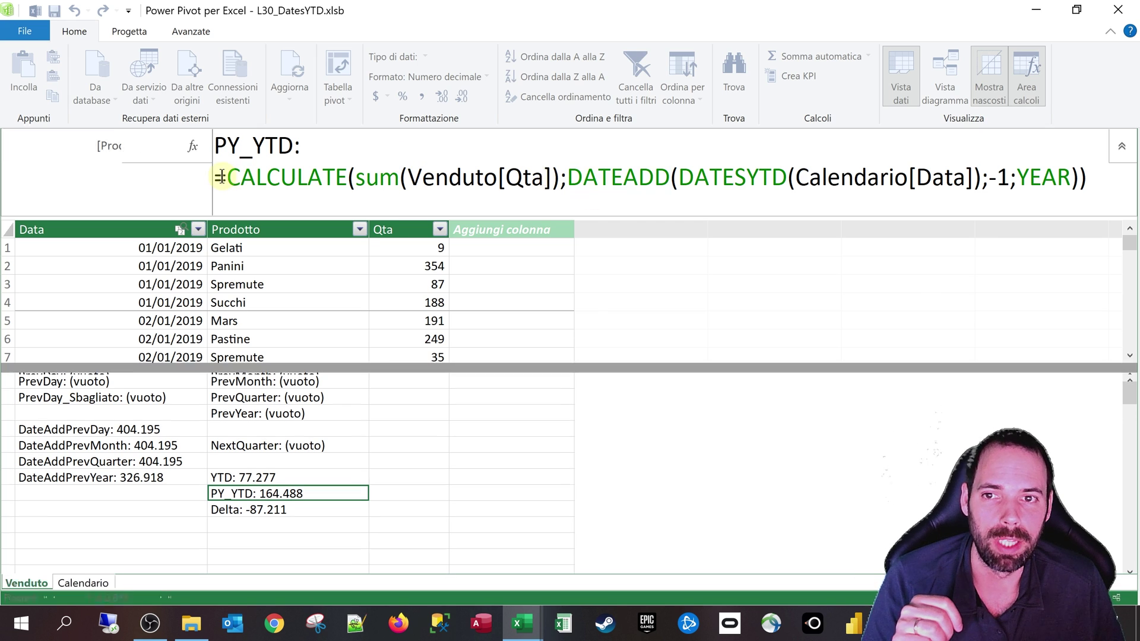
{"action": "left_click_drag", "start_coordinate": [220, 177], "coordinate": [332, 176]}
{"action": "left_click_drag", "start_coordinate": [371, 186], "coordinate": [564, 181]}
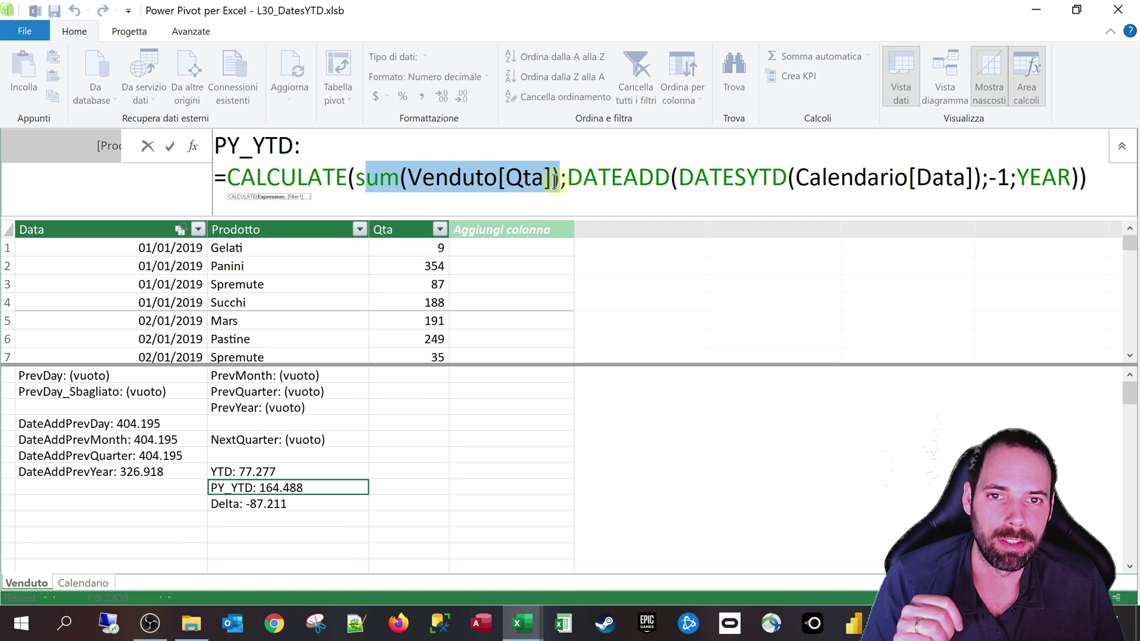
{"action": "mouse_move", "coordinate": [368, 178]}
{"action": "left_mouse_down"}
{"action": "mouse_move", "coordinate": [349, 179]}
{"action": "mouse_move", "coordinate": [551, 178]}
{"action": "left_mouse_up"}
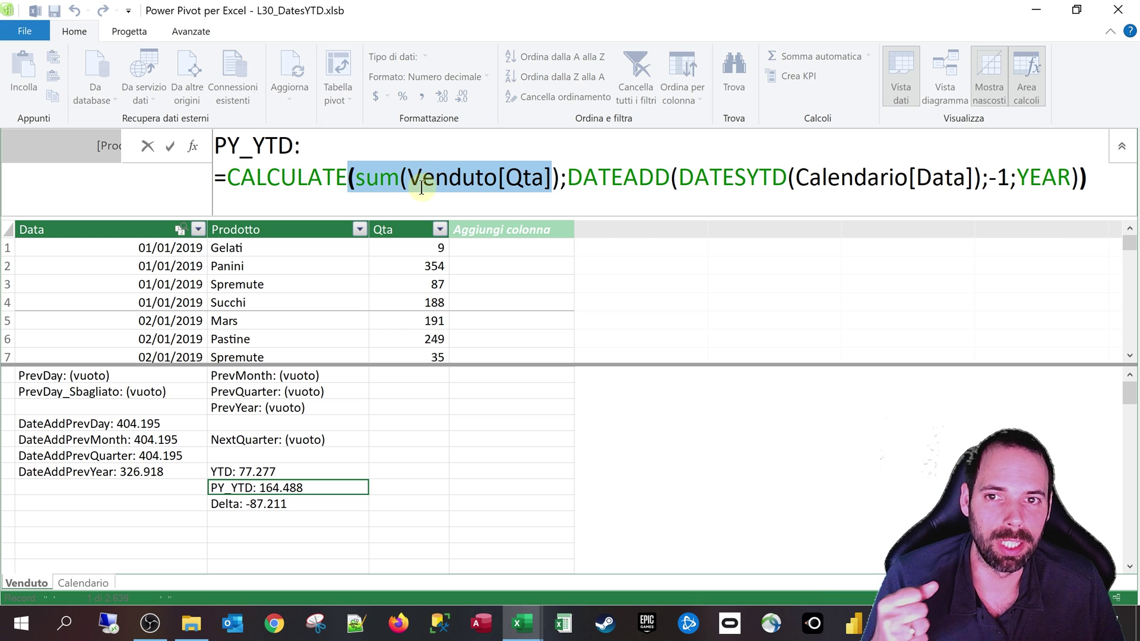
{"action": "left_click", "coordinate": [422, 177]}
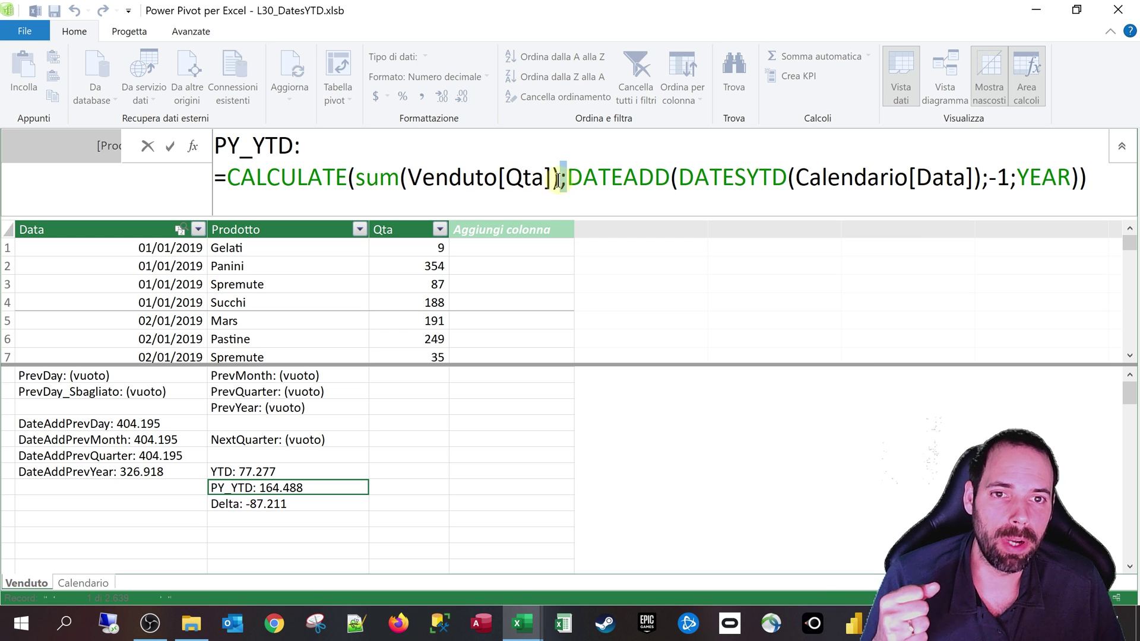
Walk through PY_YTD's DATEADD(DATESYTD(Calendario[Data]);-1;YEAR) filter argument and the whole formula.
{"action": "left_click", "coordinate": [567, 178]}
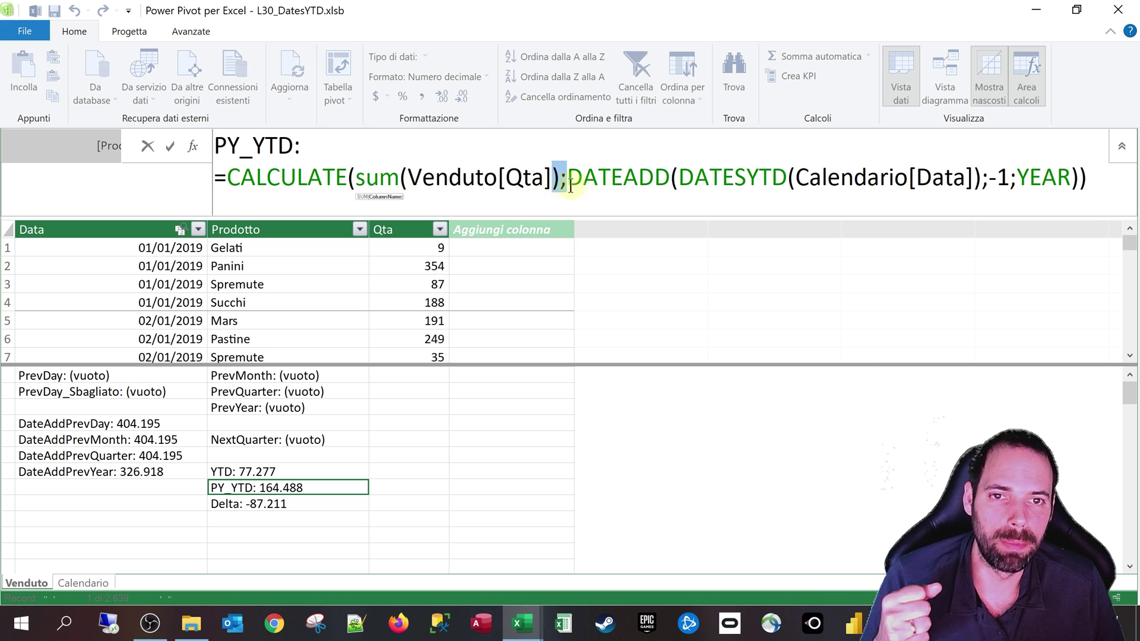
{"action": "left_click", "coordinate": [571, 185]}
{"action": "left_click_drag", "start_coordinate": [567, 180], "coordinate": [666, 172]}
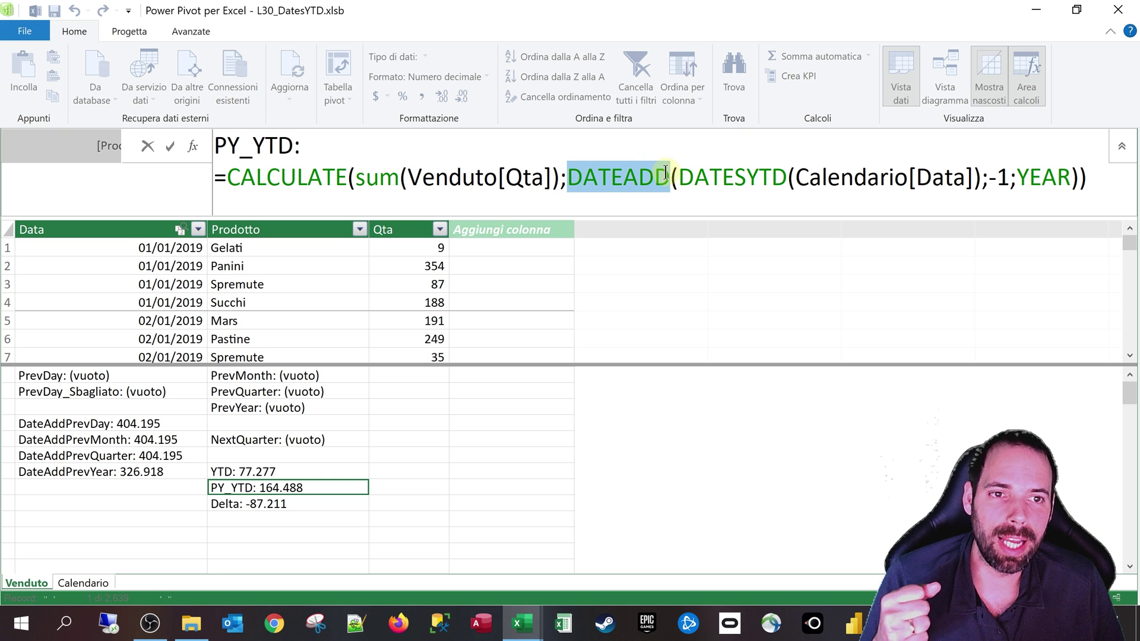
{"action": "left_click", "coordinate": [679, 180]}
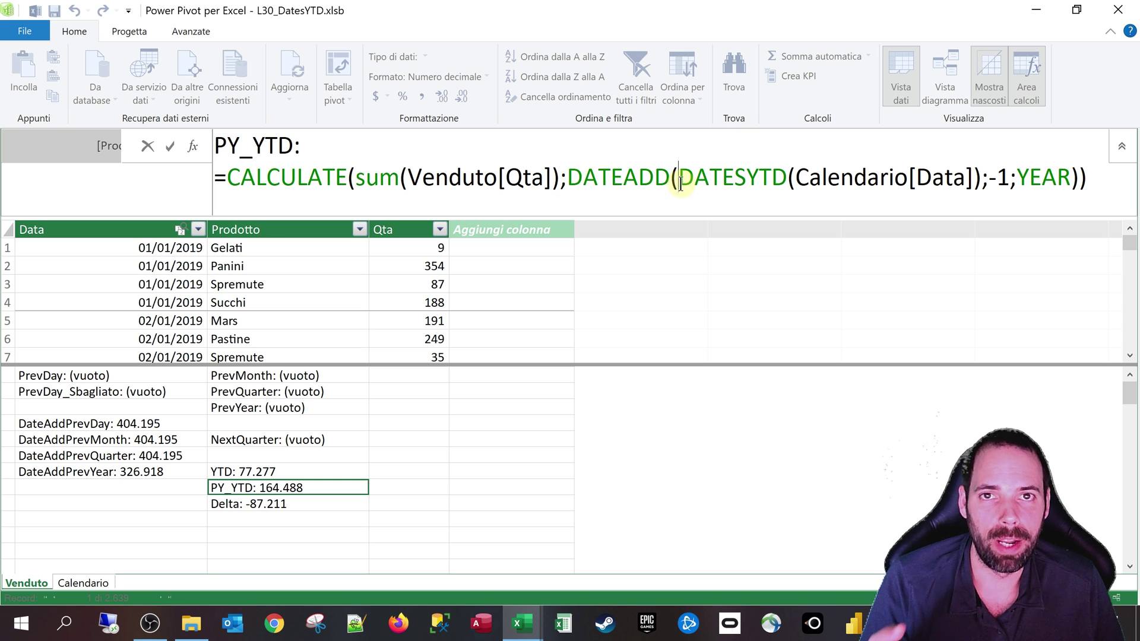
{"action": "left_click_drag", "start_coordinate": [679, 180], "coordinate": [981, 180]}
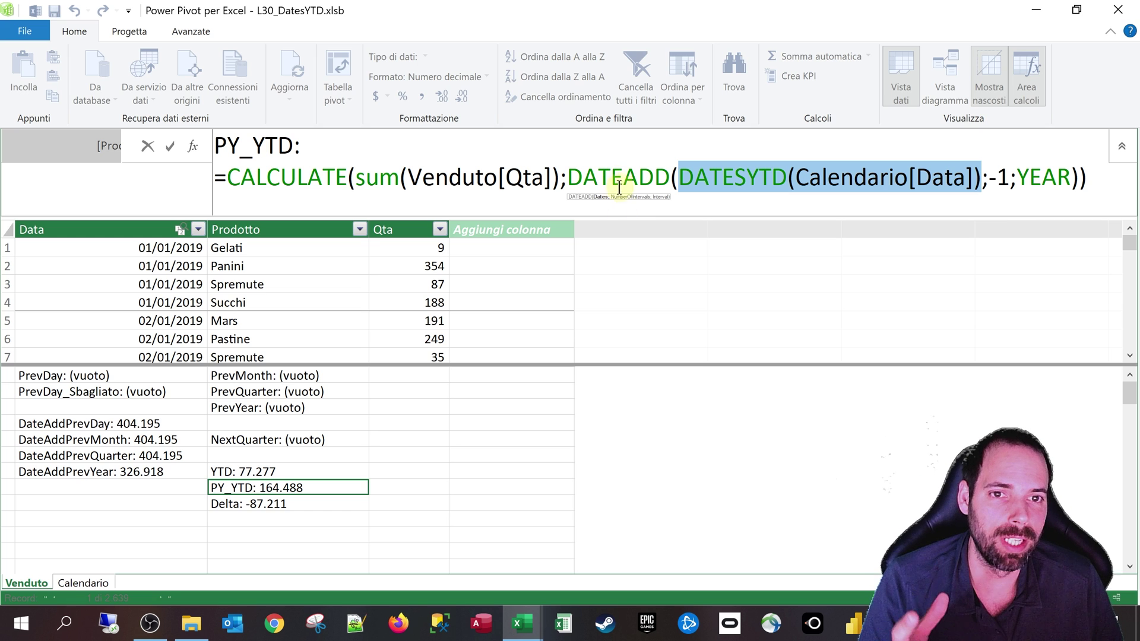
{"action": "left_click_drag", "start_coordinate": [568, 175], "coordinate": [657, 176]}
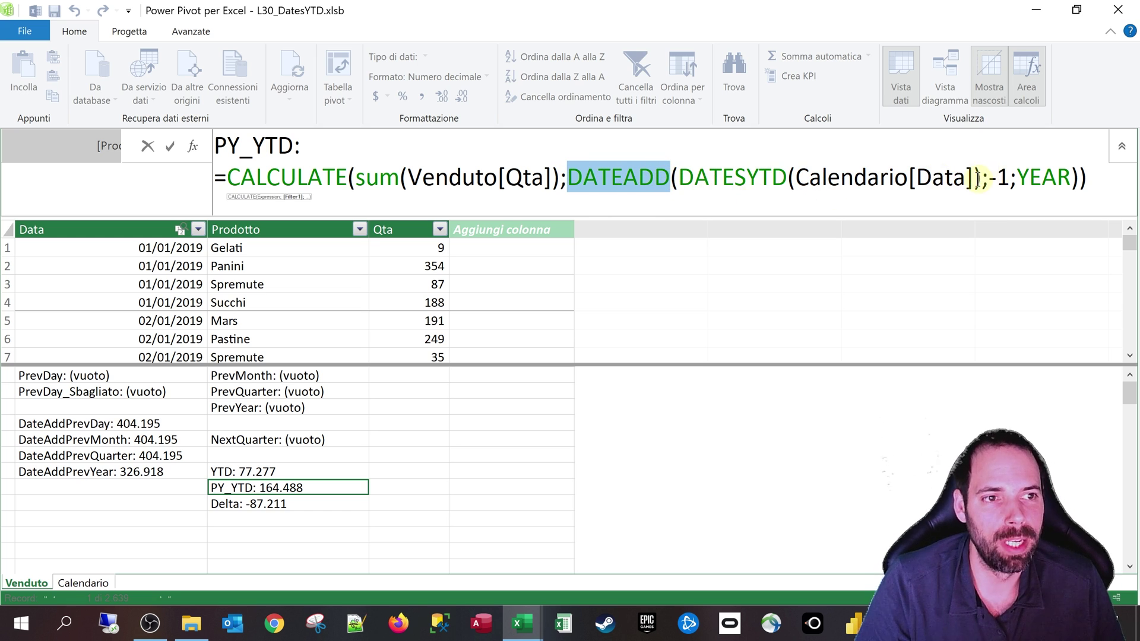
{"action": "left_click_drag", "start_coordinate": [981, 177], "coordinate": [687, 182]}
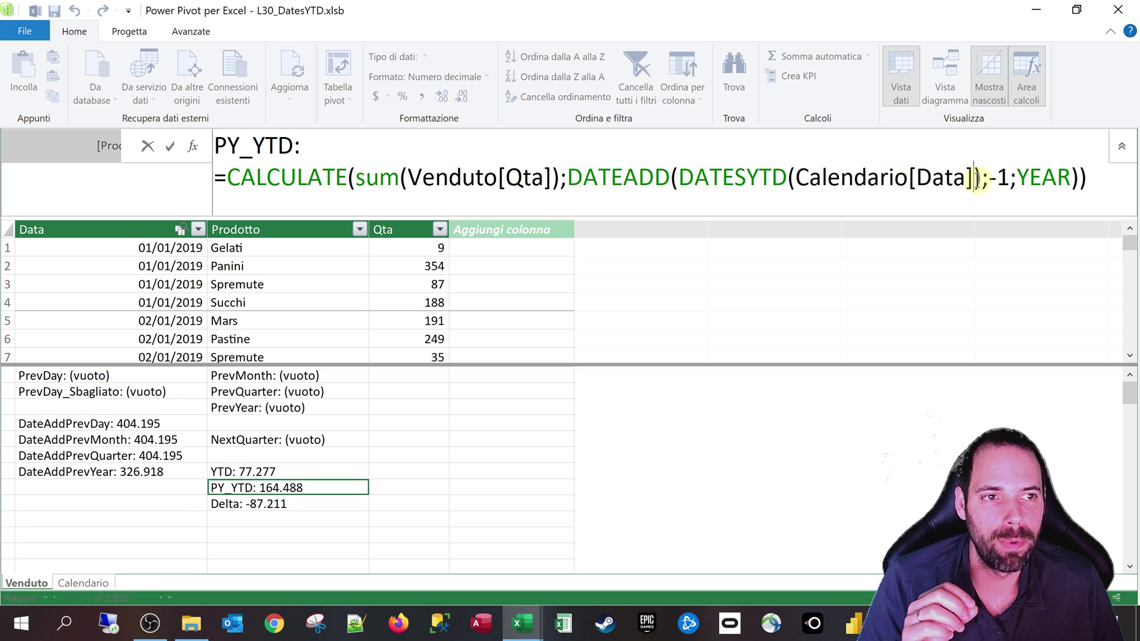
{"action": "left_click_drag", "start_coordinate": [974, 177], "coordinate": [802, 177]}
{"action": "left_click_drag", "start_coordinate": [569, 177], "coordinate": [670, 177]}
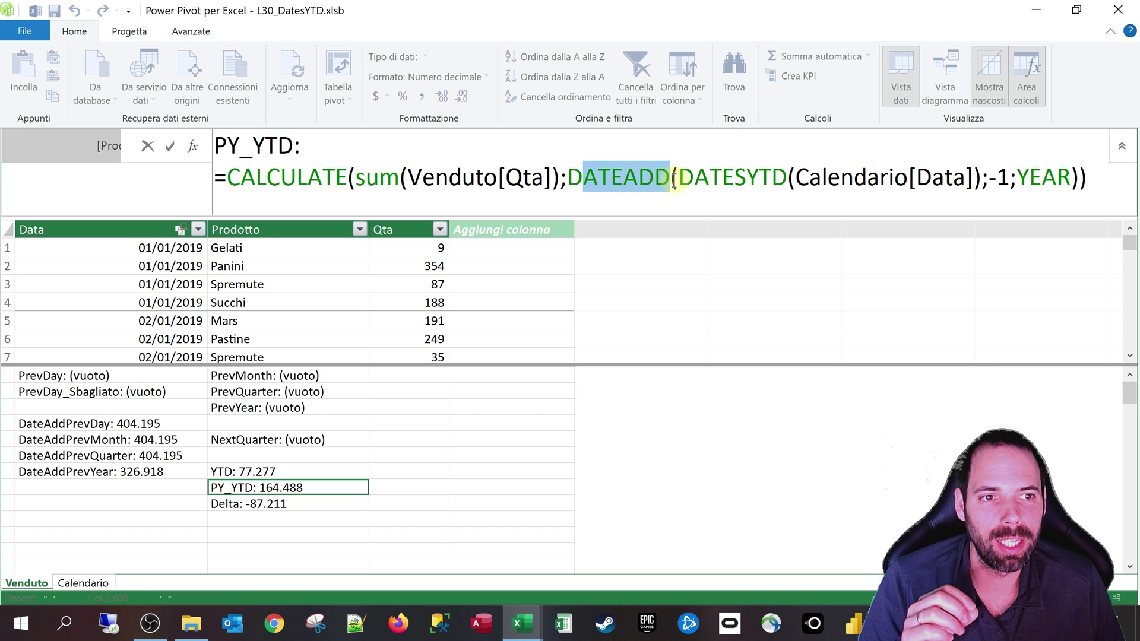
{"action": "mouse_move", "coordinate": [1008, 177]}
{"action": "left_mouse_down"}
{"action": "mouse_move", "coordinate": [987, 176]}
{"action": "mouse_move", "coordinate": [1065, 185]}
{"action": "mouse_move", "coordinate": [1056, 194]}
{"action": "left_mouse_up"}
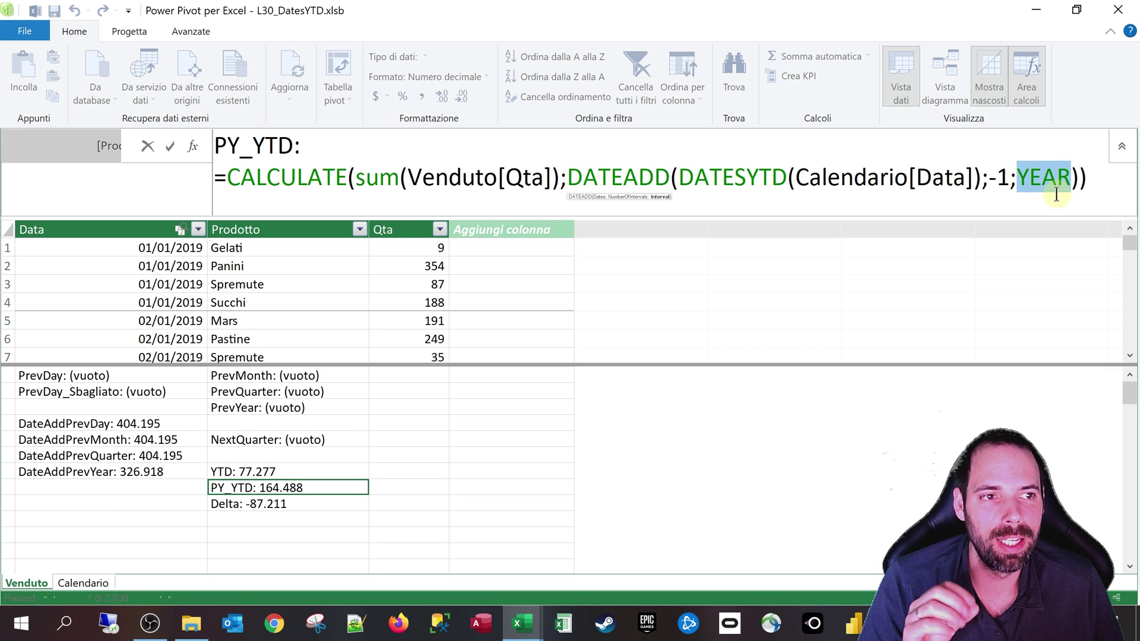
{"action": "left_click", "coordinate": [1019, 182]}
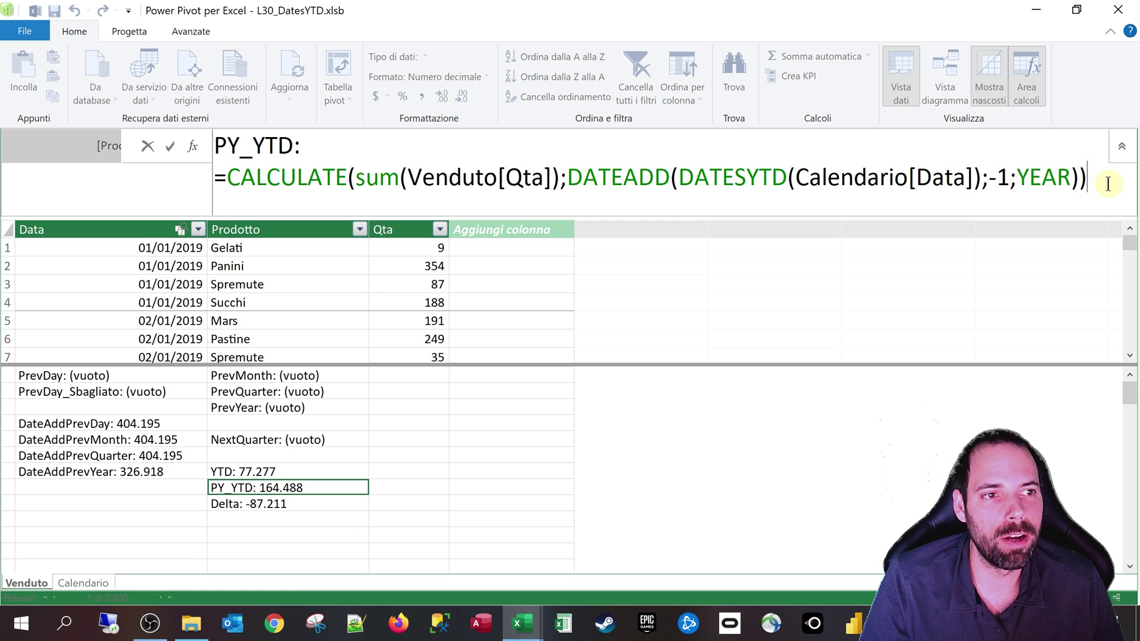
{"action": "left_click_drag", "start_coordinate": [1109, 178], "coordinate": [181, 146]}
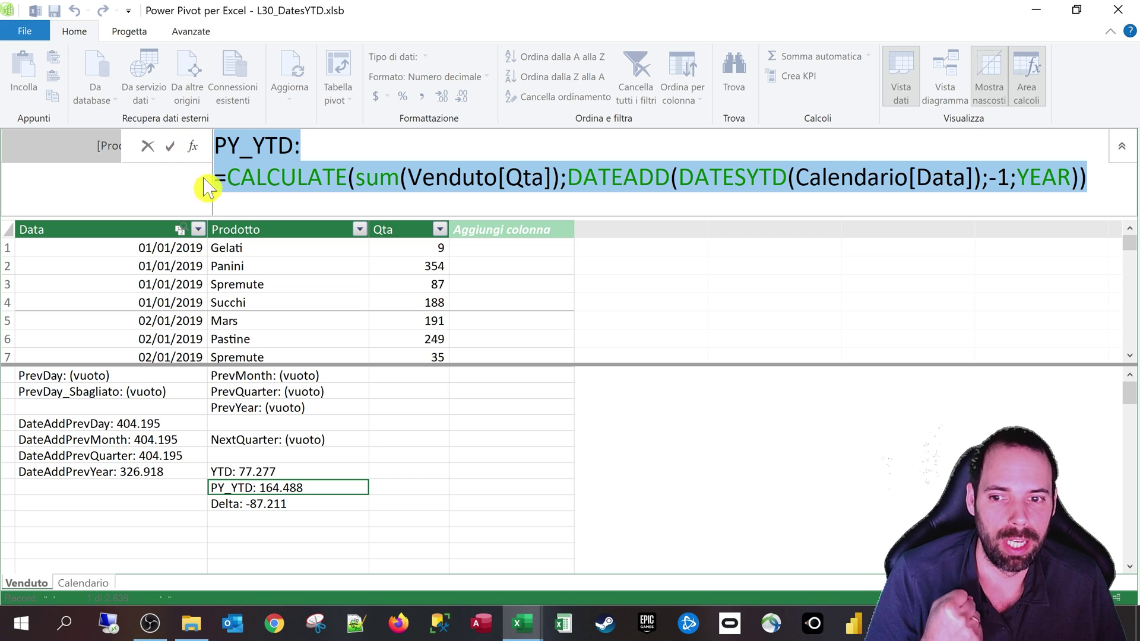
{"action": "left_click", "coordinate": [1057, 177]}
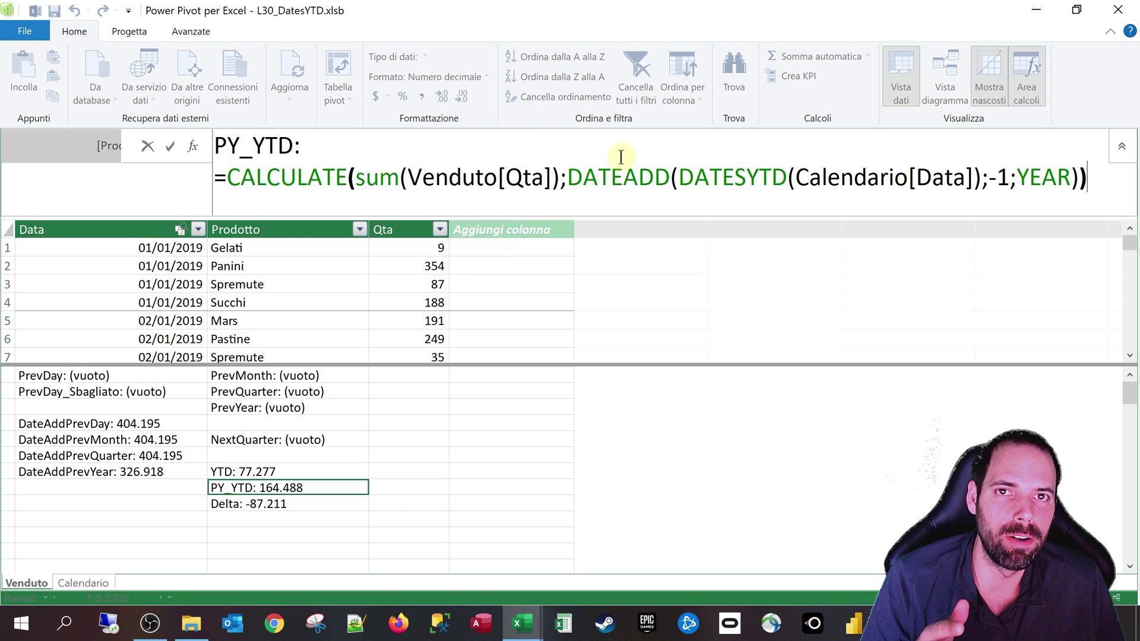
Set the pivot's Anno filter to All so every year's monthly YTD shows.
{"action": "left_click", "coordinate": [1036, 10]}
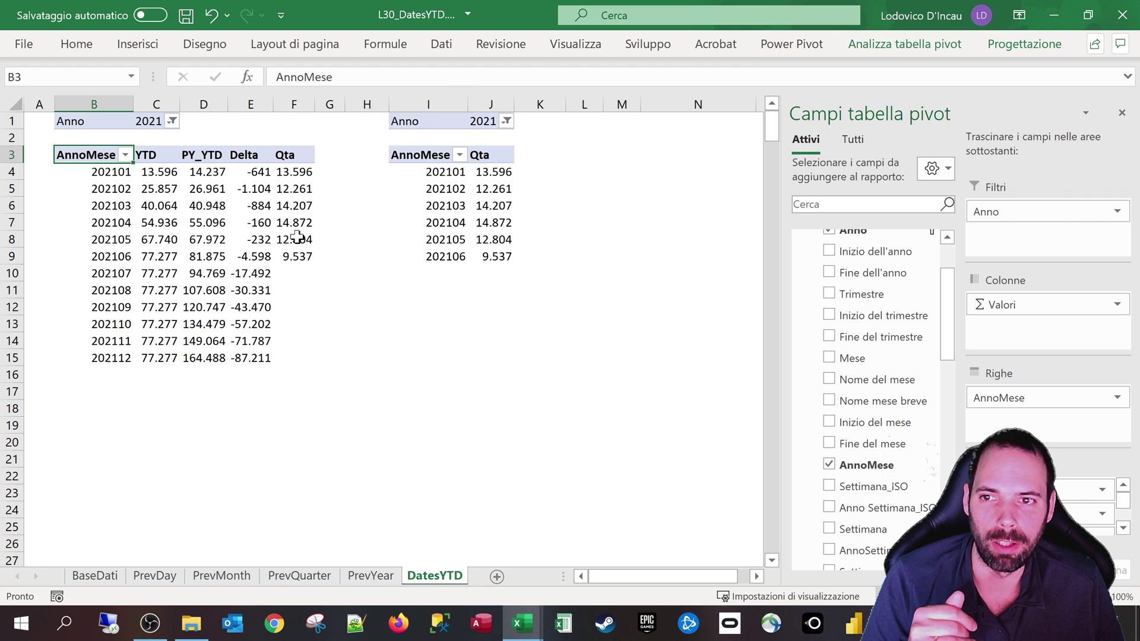
{"action": "left_click", "coordinate": [158, 244]}
{"action": "left_click", "coordinate": [172, 121]}
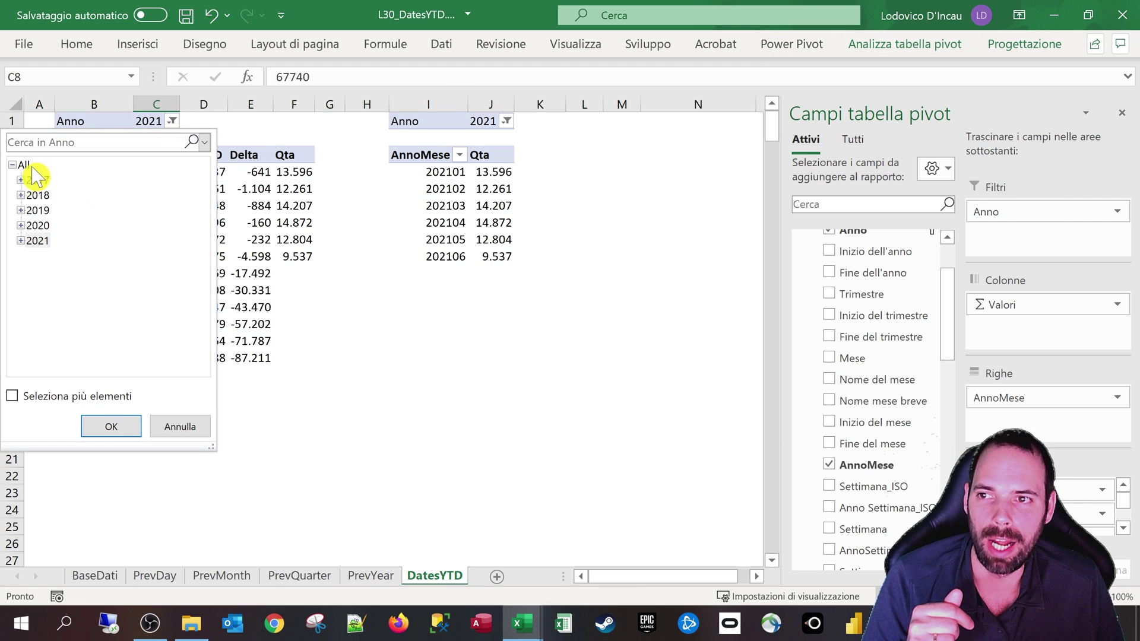
{"action": "left_click", "coordinate": [108, 426]}
{"action": "scroll", "coordinate": [160, 364], "scroll_direction": "down", "scroll_amount": 3}
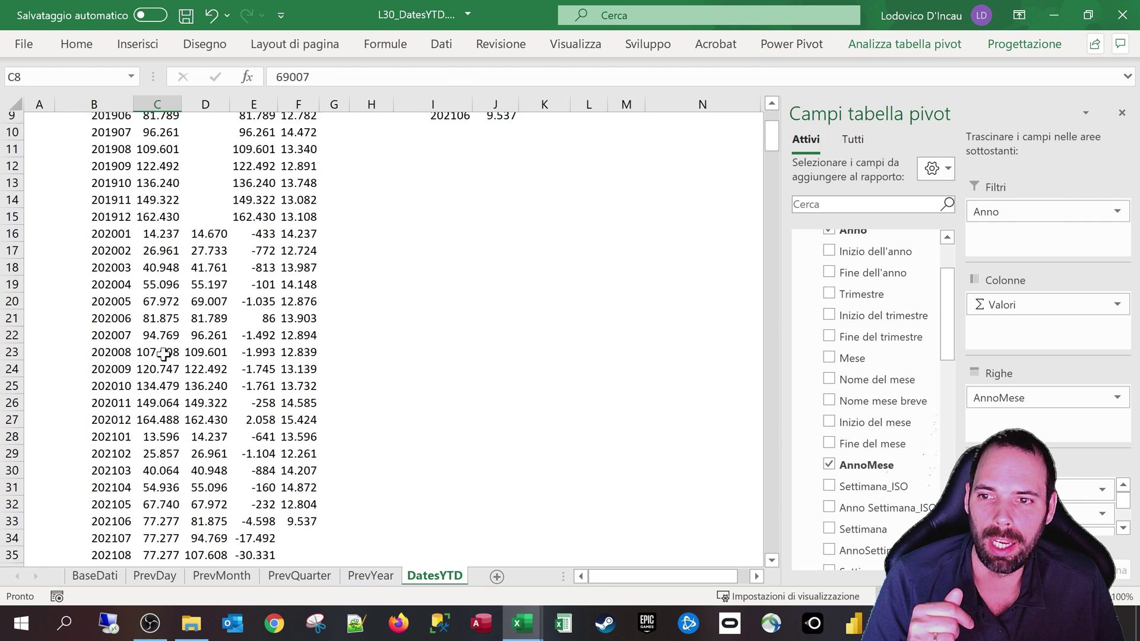
{"action": "scroll", "coordinate": [154, 236], "scroll_direction": "down", "scroll_amount": 1}
Compare the 2020 and 2021 monthly YTD values, e.g. 202009 at 120.747.
{"action": "left_click_drag", "start_coordinate": [151, 173], "coordinate": [145, 353]}
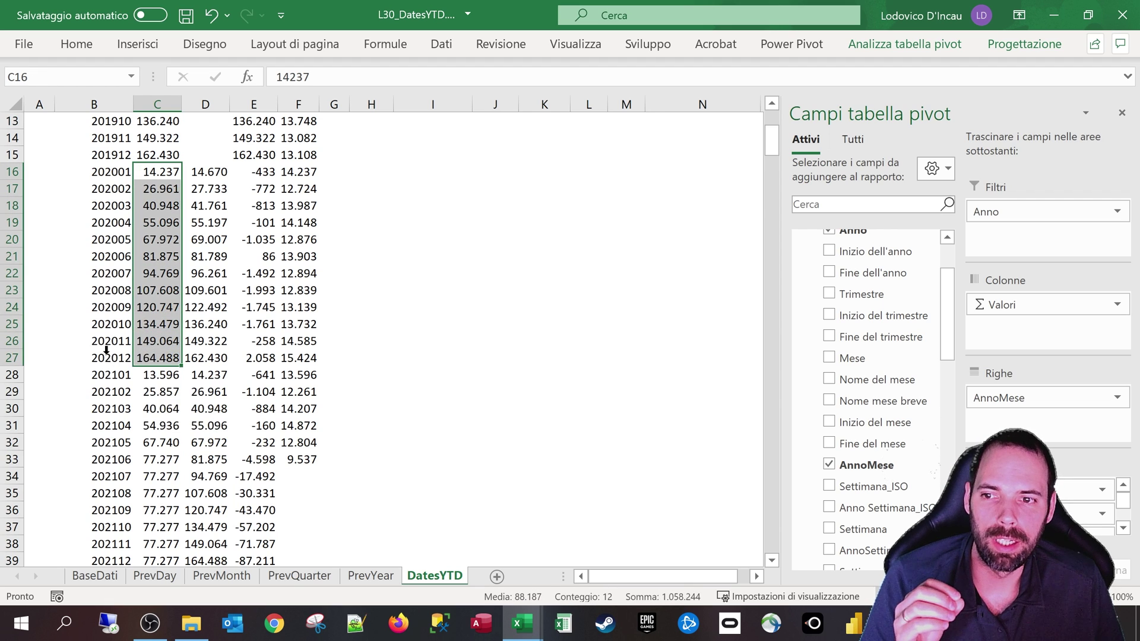
{"action": "left_click_drag", "start_coordinate": [161, 375], "coordinate": [148, 531]}
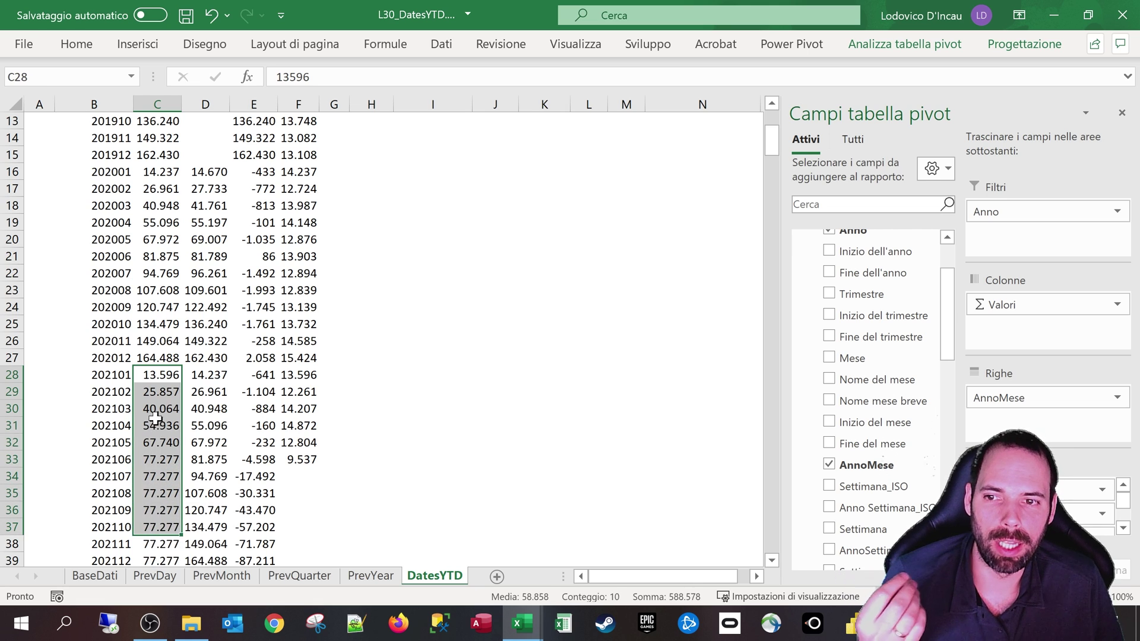
{"action": "scroll", "coordinate": [142, 325], "scroll_direction": "up", "scroll_amount": 1}
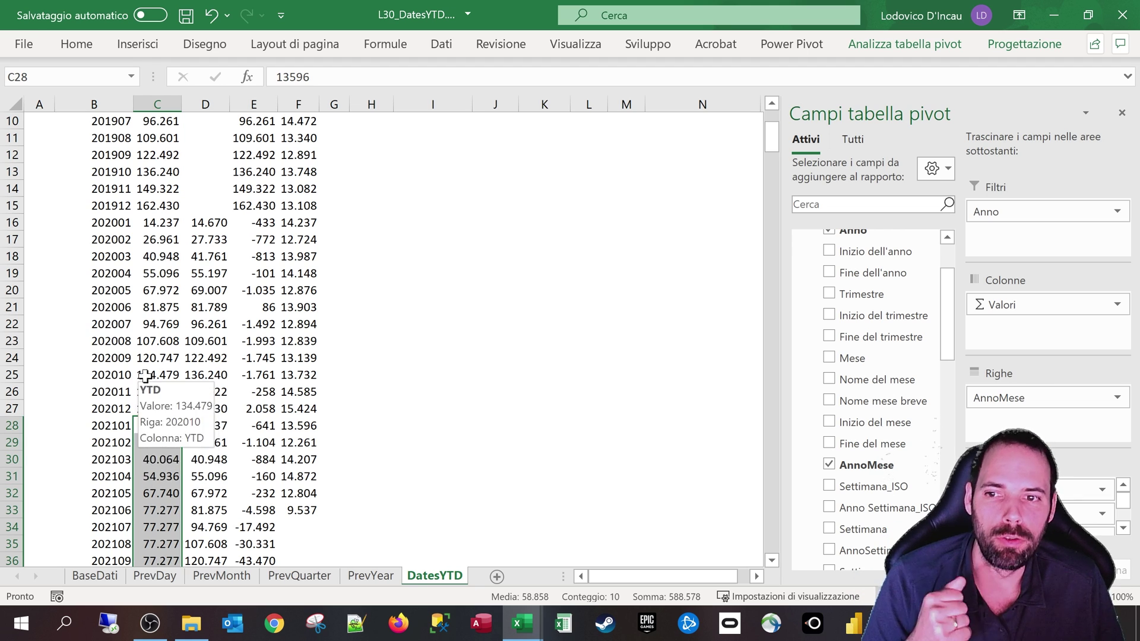
{"action": "left_click", "coordinate": [147, 361]}
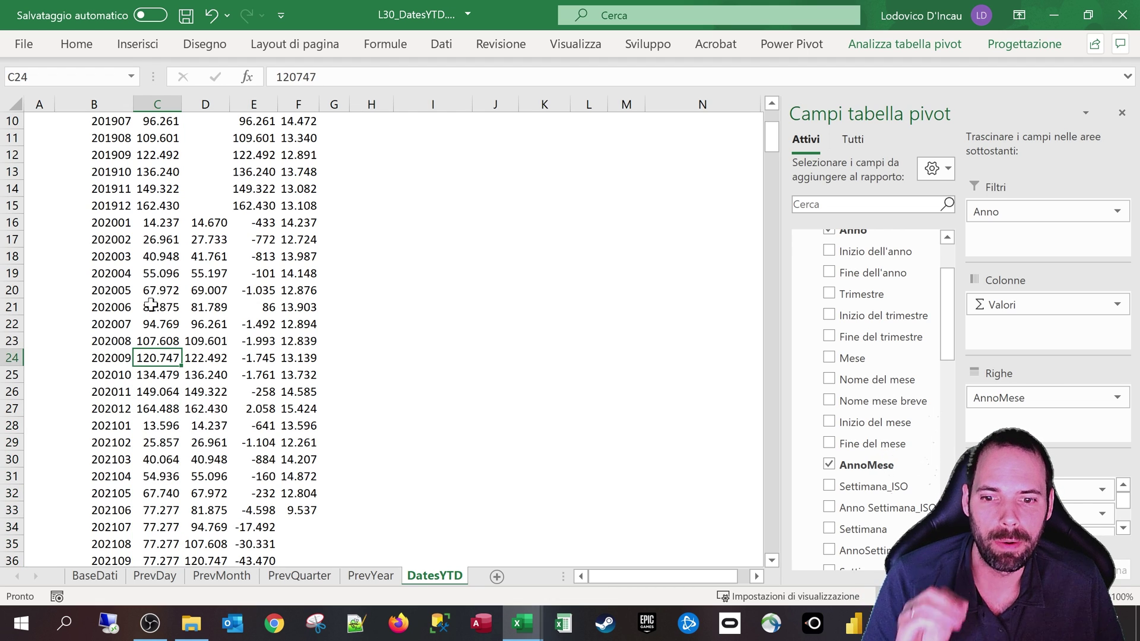
{"action": "mouse_move", "coordinate": [563, 625]}
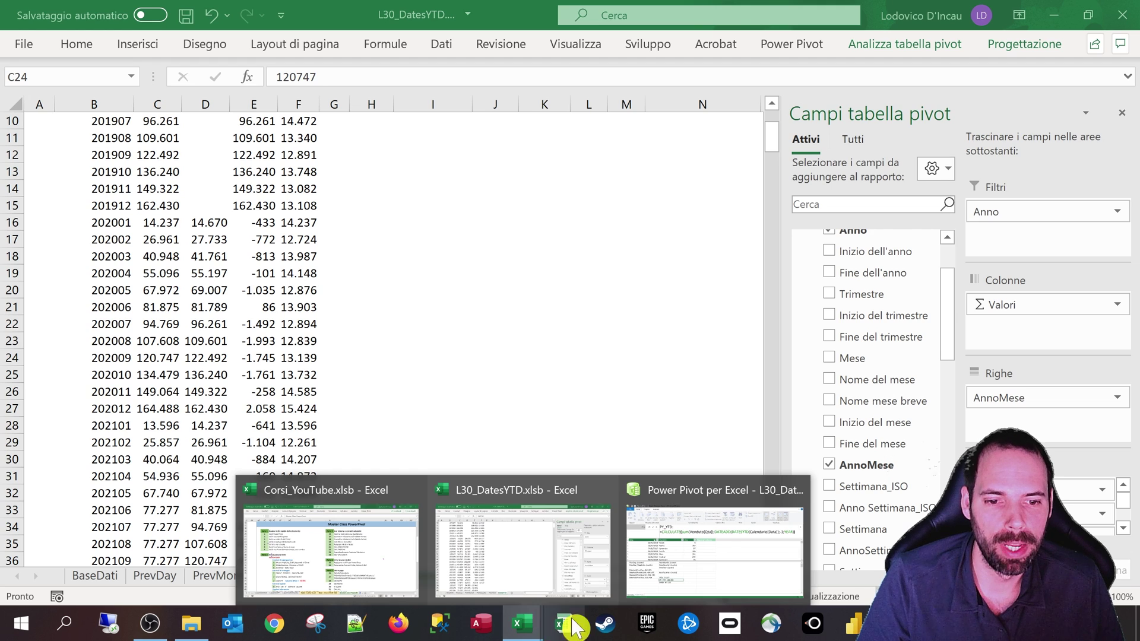
{"action": "left_click", "coordinate": [659, 534]}
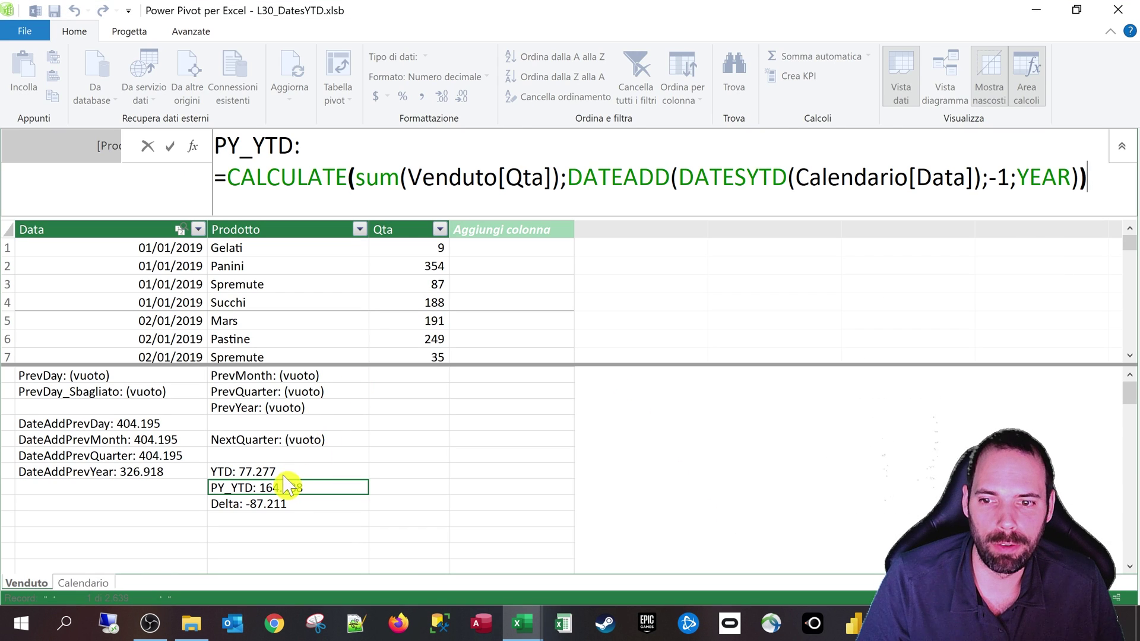
Show the YTD measure's formula and place the edit point inside DATESYTD's arguments.
{"action": "left_click", "coordinate": [264, 473]}
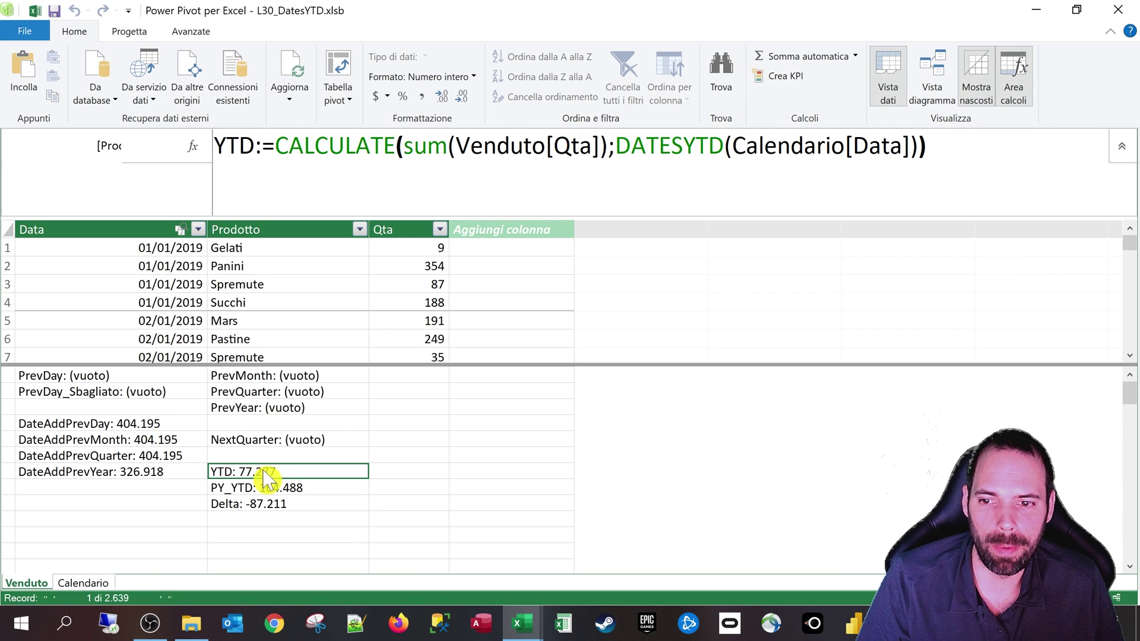
{"action": "left_click_drag", "start_coordinate": [617, 145], "coordinate": [729, 145]}
{"action": "left_click", "coordinate": [731, 145]}
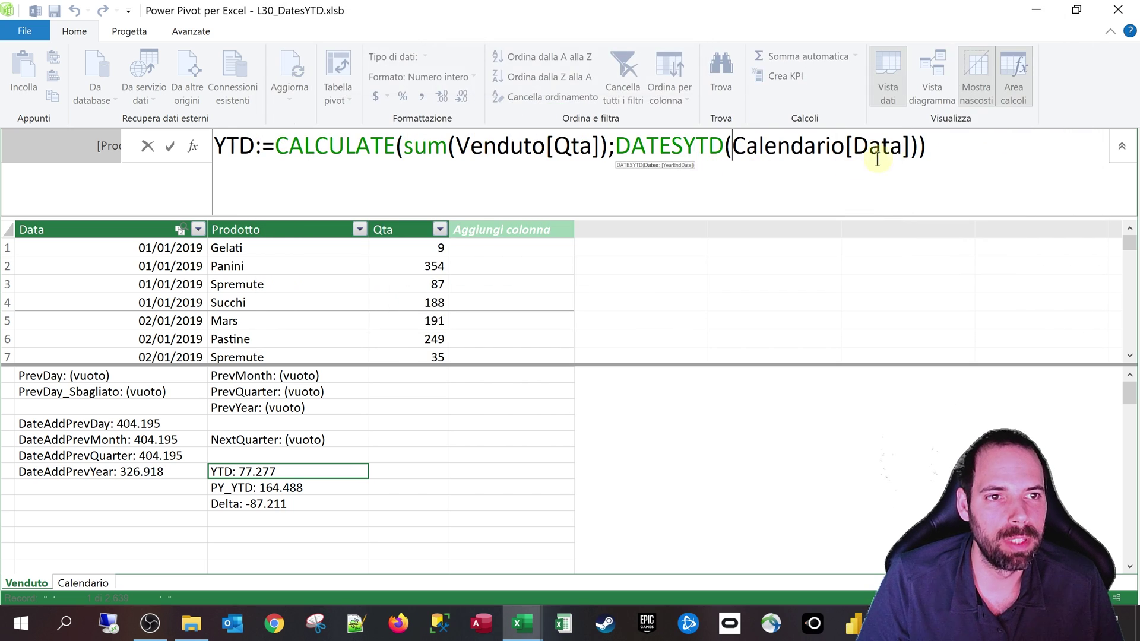
Add a "4/30" year-end argument to YTD's DATESYTD, making YTD read 22.341.
{"action": "left_click", "coordinate": [909, 147]}
{"action": "type", "text": ";"}
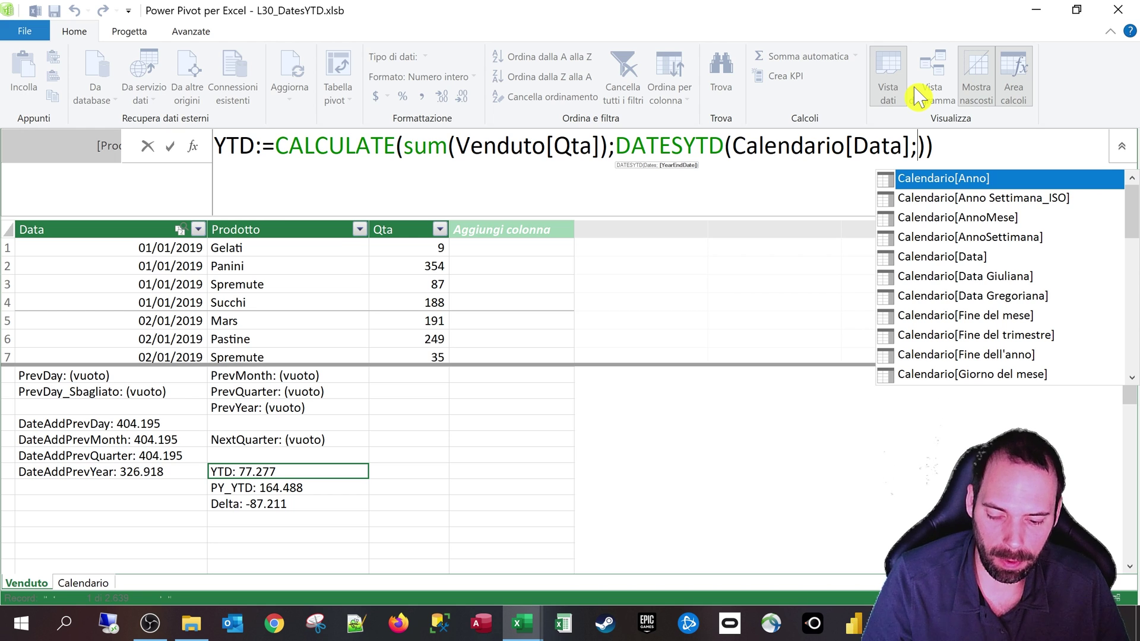
{"action": "type", "text": "\"5"}
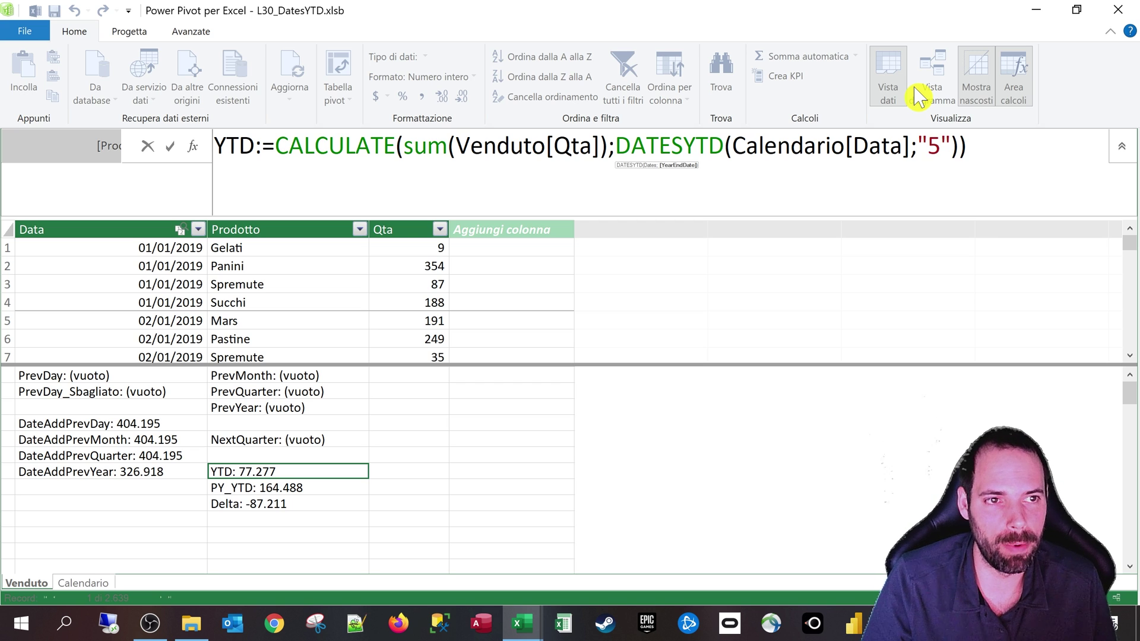
{"action": "key", "text": "BackSpace"}
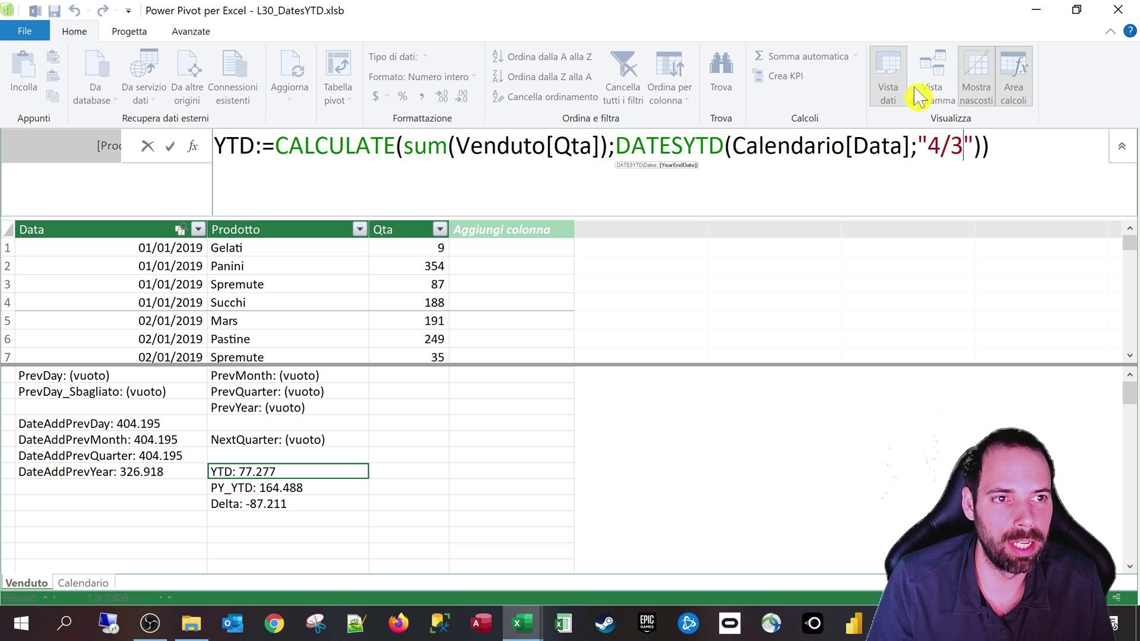
{"action": "key", "text": "Return"}
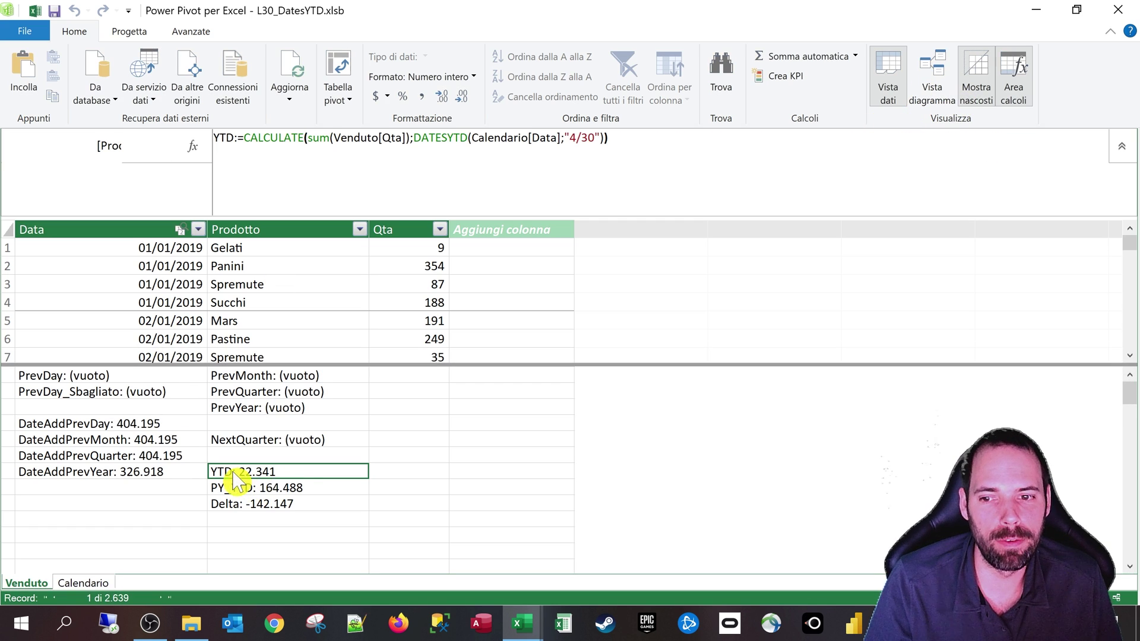
{"action": "mouse_move", "coordinate": [521, 623]}
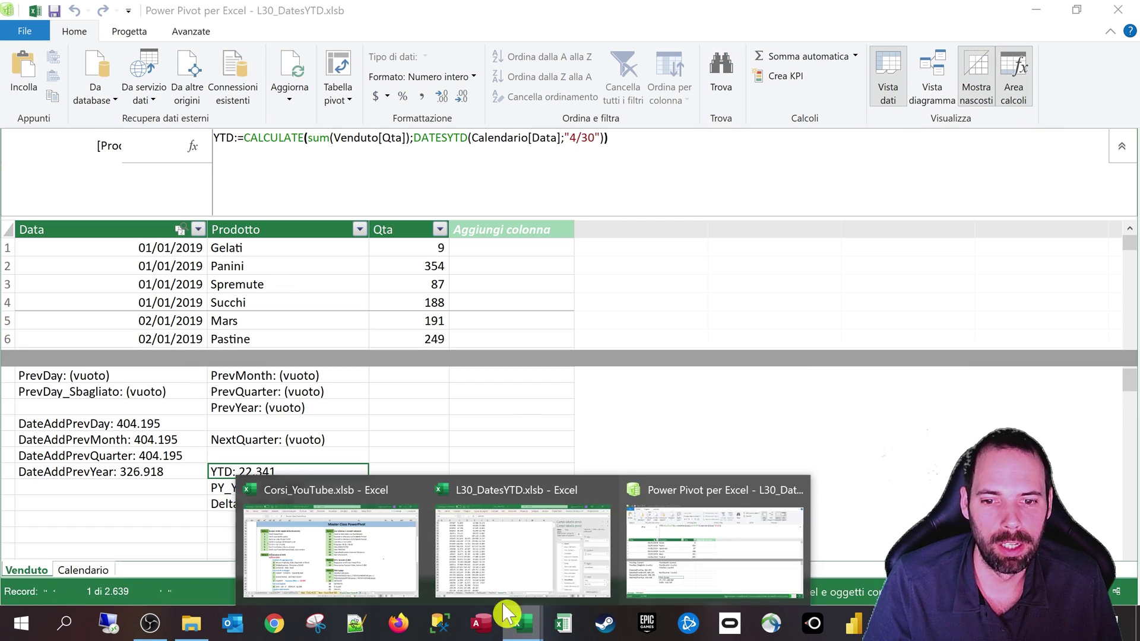
{"action": "left_click", "coordinate": [496, 558]}
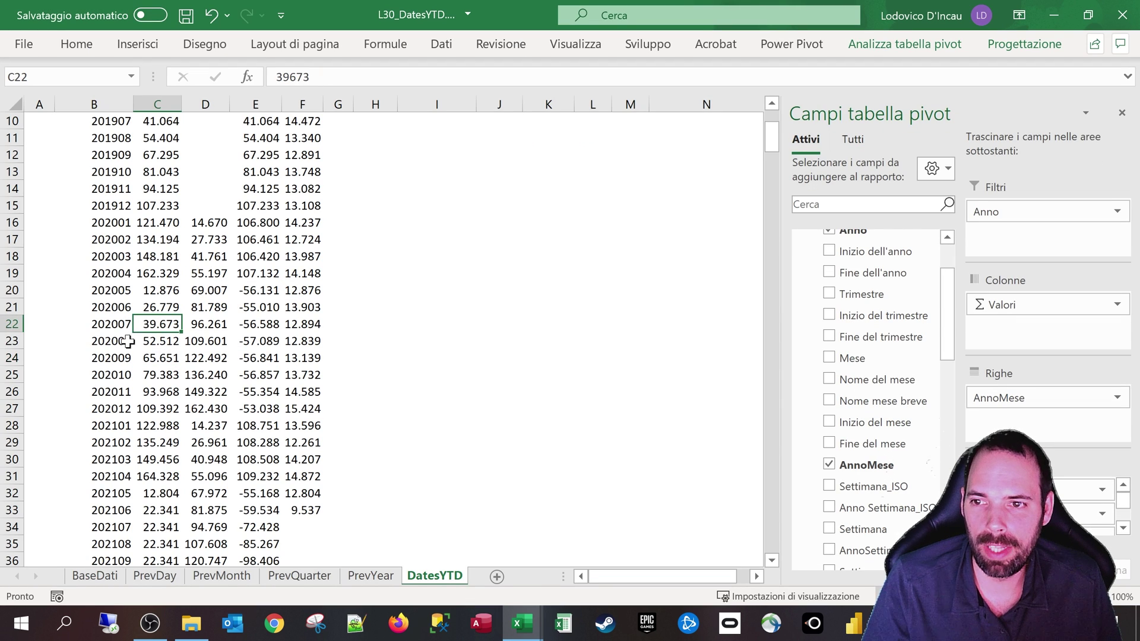
Compare April–May YTD values: 201905 at 13.810, 202004 at 162.329, 202005 resetting to 12.876.
{"action": "scroll", "coordinate": [101, 273], "scroll_direction": "up", "scroll_amount": 1}
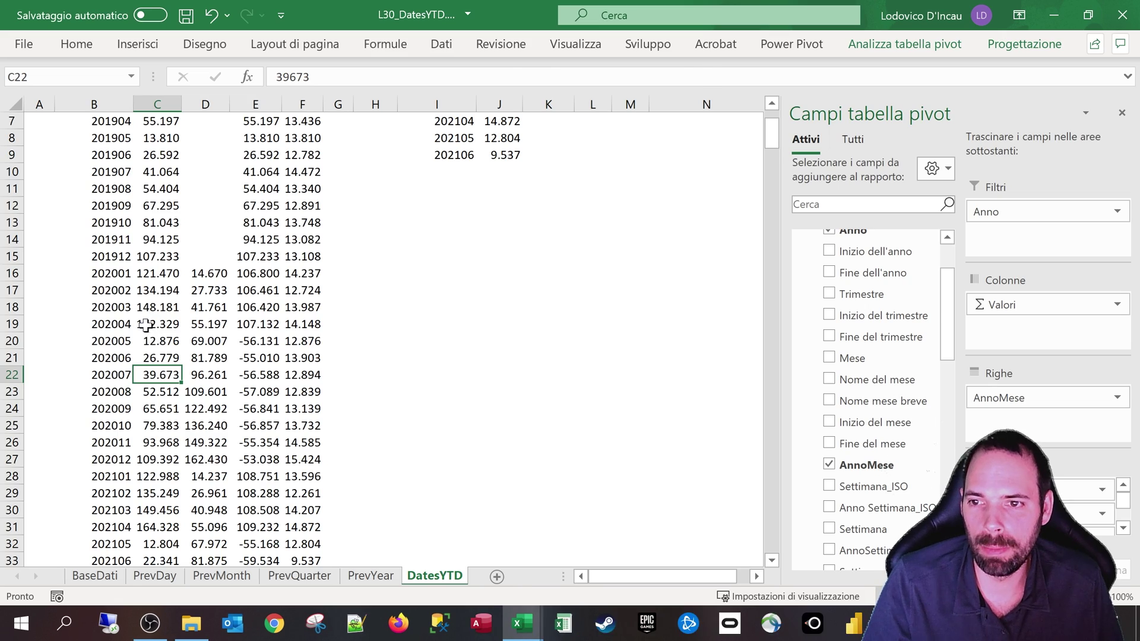
{"action": "key", "text": "super+plus"}
{"action": "left_click", "coordinate": [146, 325]}
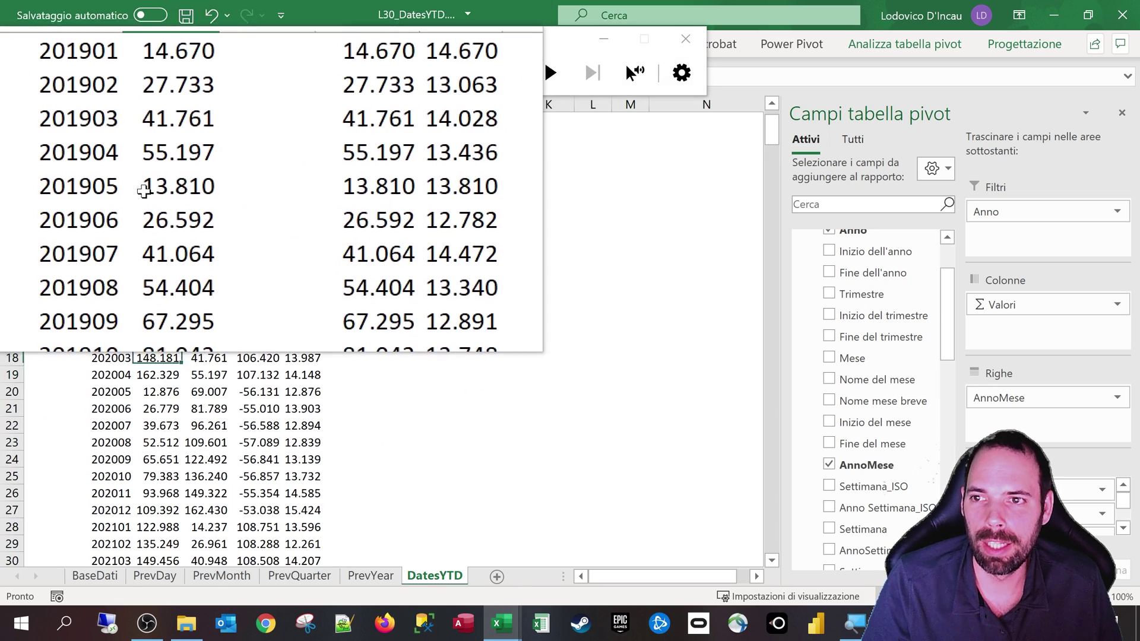
{"action": "left_click", "coordinate": [143, 190]}
{"action": "left_click", "coordinate": [107, 194]}
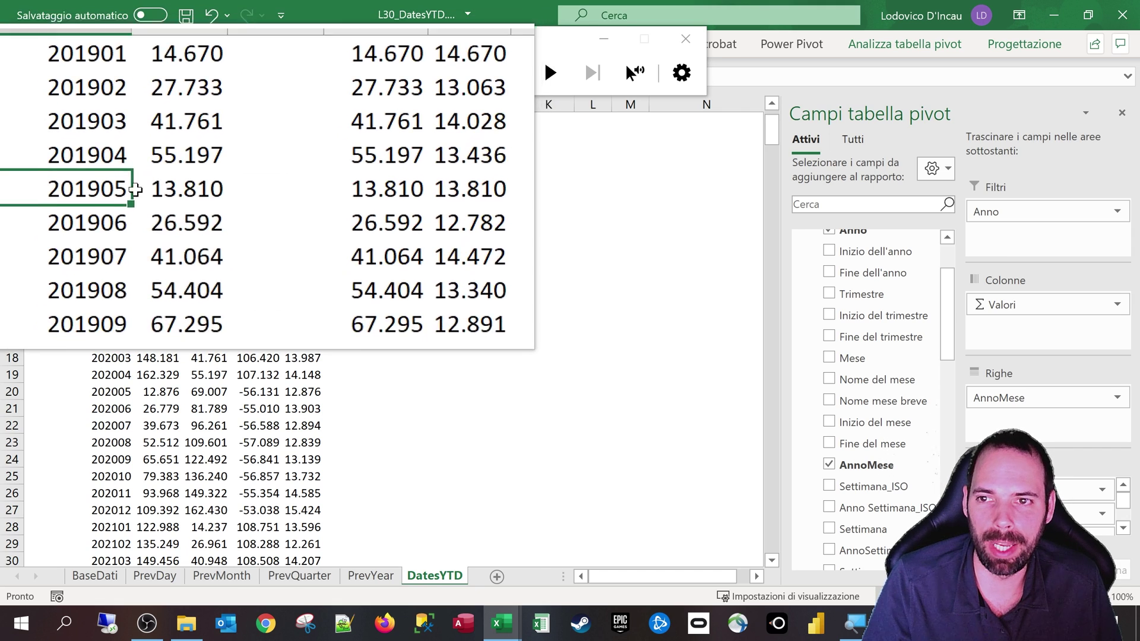
{"action": "mouse_move", "coordinate": [156, 202]}
{"action": "left_mouse_down"}
{"action": "mouse_move", "coordinate": [147, 353]}
{"action": "mouse_move", "coordinate": [113, 374]}
{"action": "left_mouse_up"}
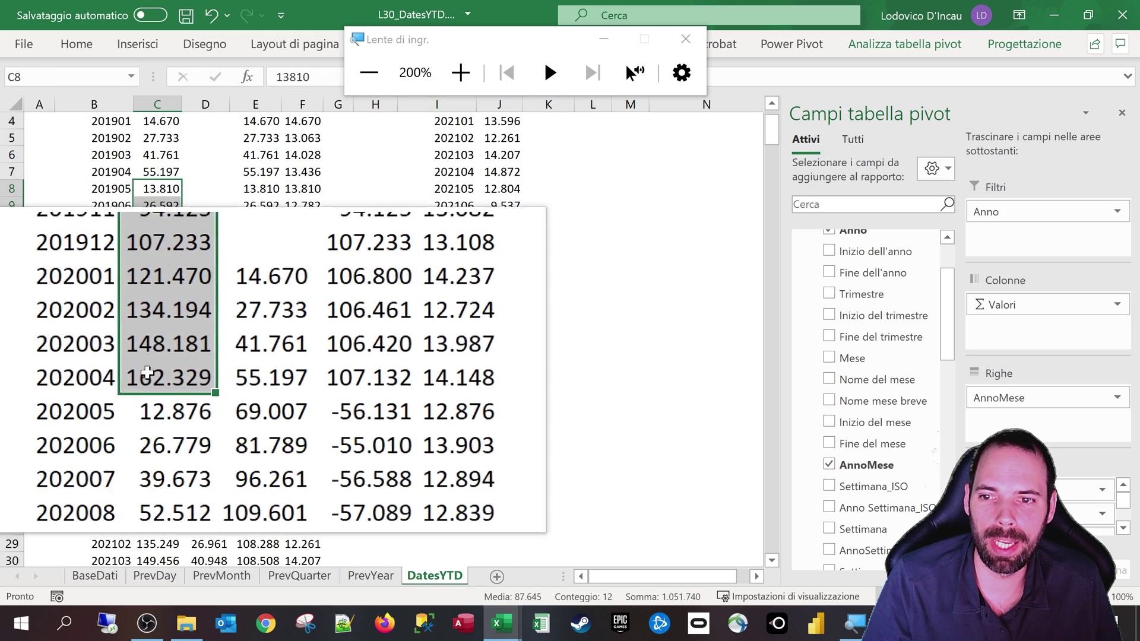
{"action": "left_click", "coordinate": [148, 376]}
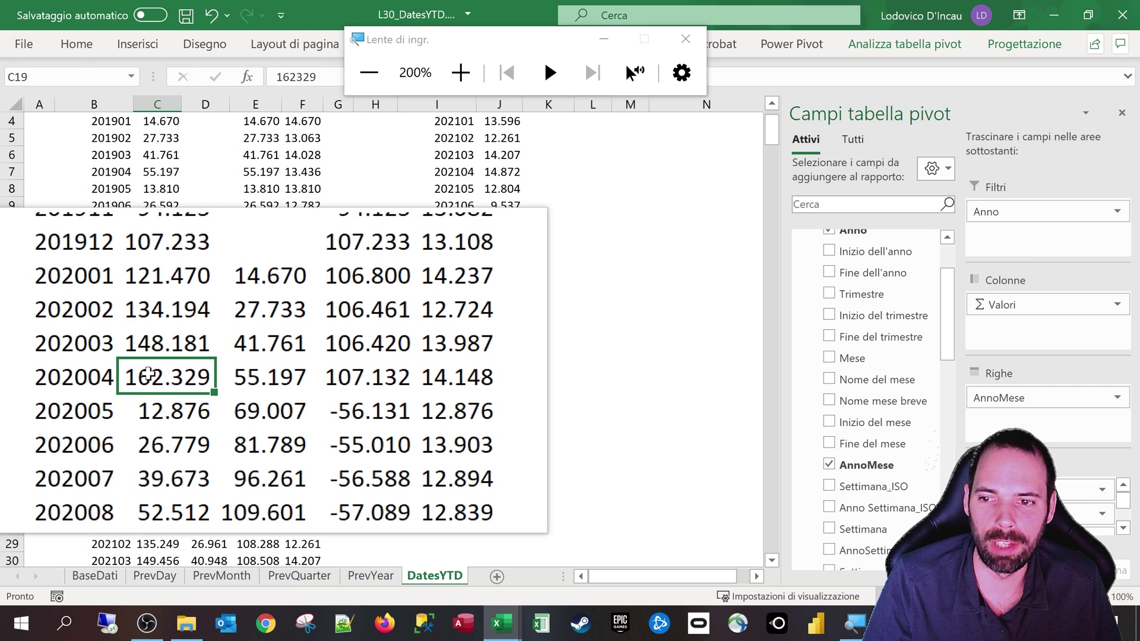
{"action": "left_click_drag", "start_coordinate": [148, 392], "coordinate": [150, 423]}
{"action": "key", "text": "super+Escape"}
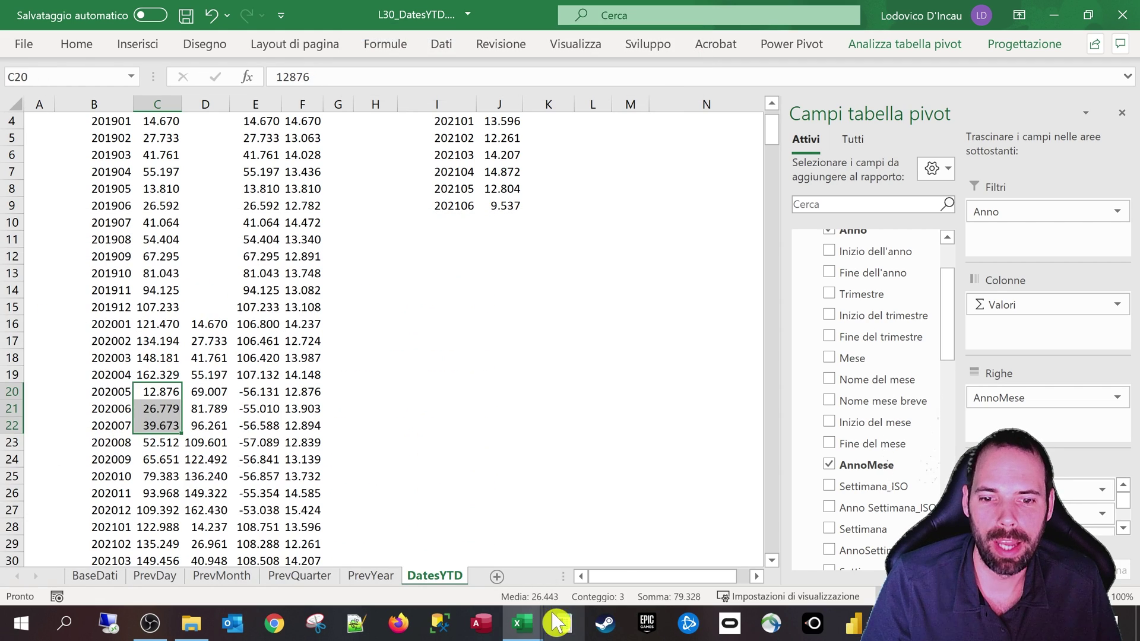
Remove the 4/30 year-end argument so YTD returns to 77.277.
{"action": "mouse_move", "coordinate": [522, 624]}
{"action": "left_click", "coordinate": [715, 549]}
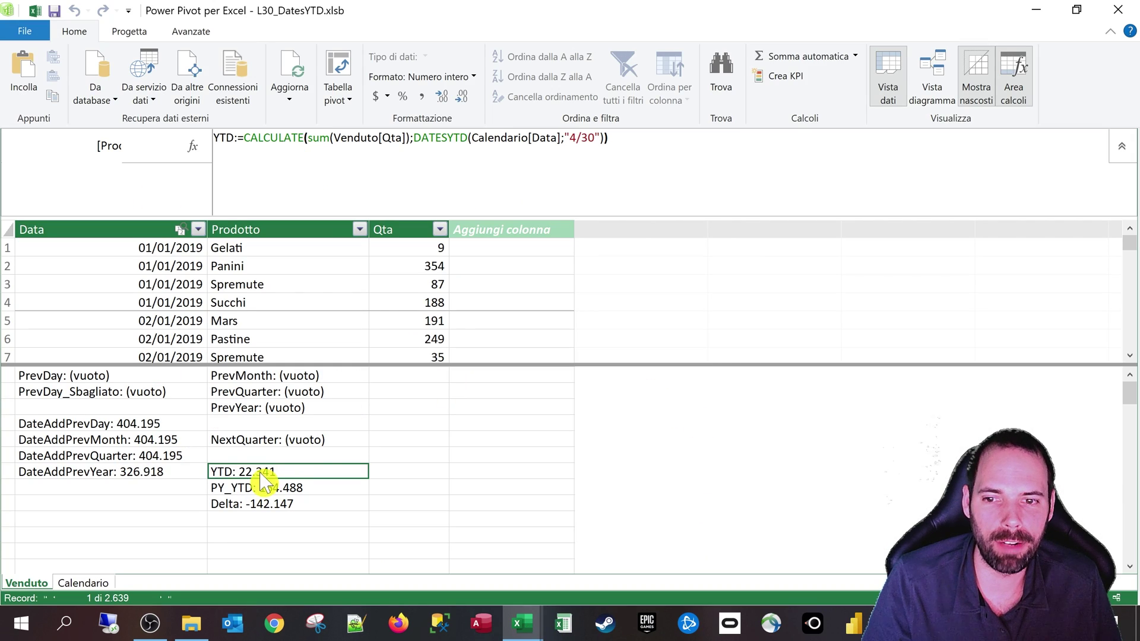
{"action": "left_click", "coordinate": [555, 168]}
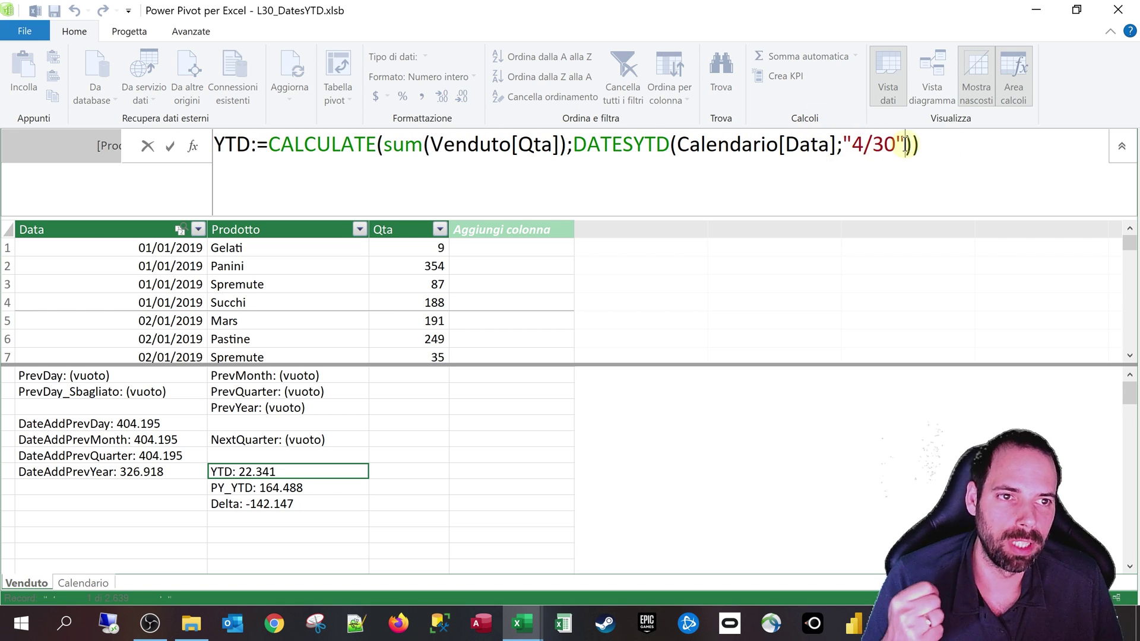
{"action": "left_click", "coordinate": [726, 177]}
{"action": "left_click", "coordinate": [925, 165]}
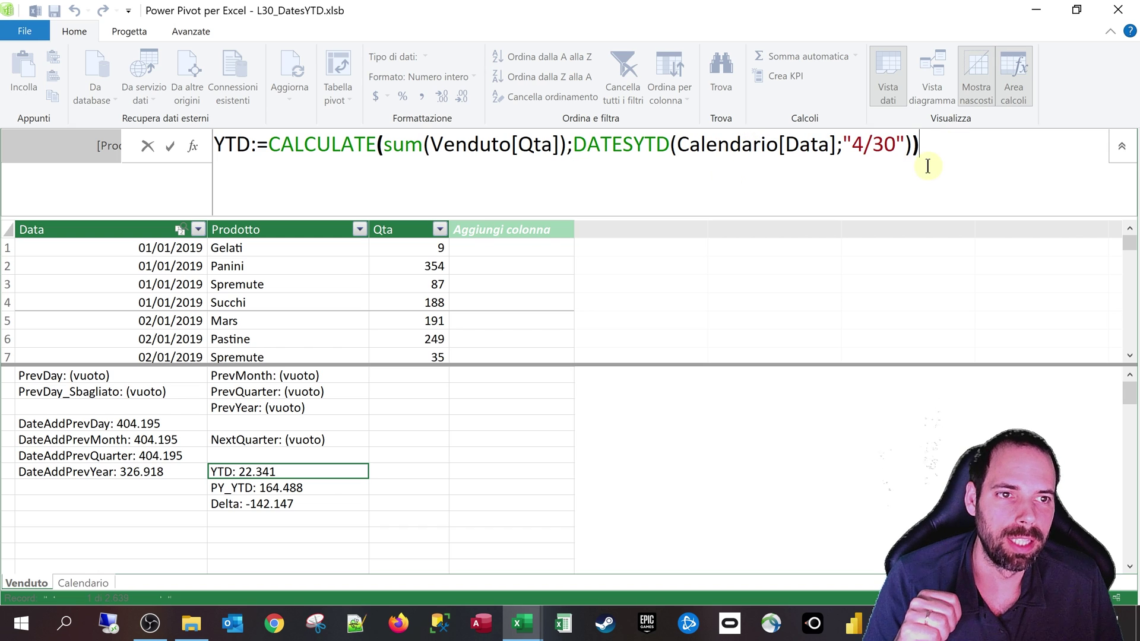
{"action": "left_click_drag", "start_coordinate": [907, 145], "coordinate": [849, 141]}
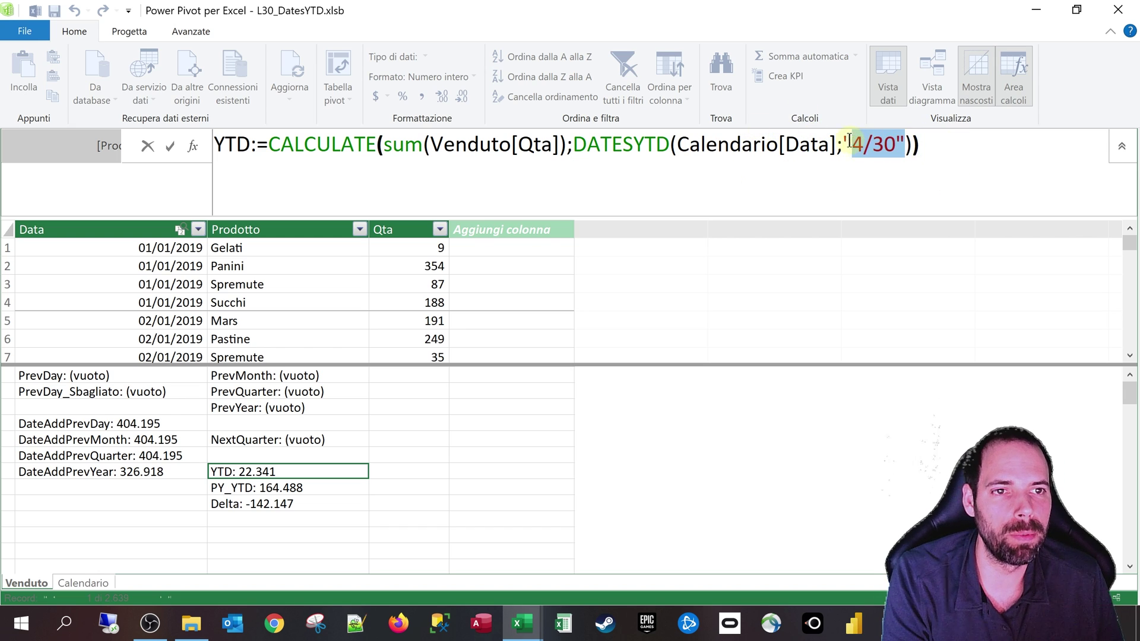
{"action": "key", "text": "BackSpace"}
{"action": "key", "text": "Return"}
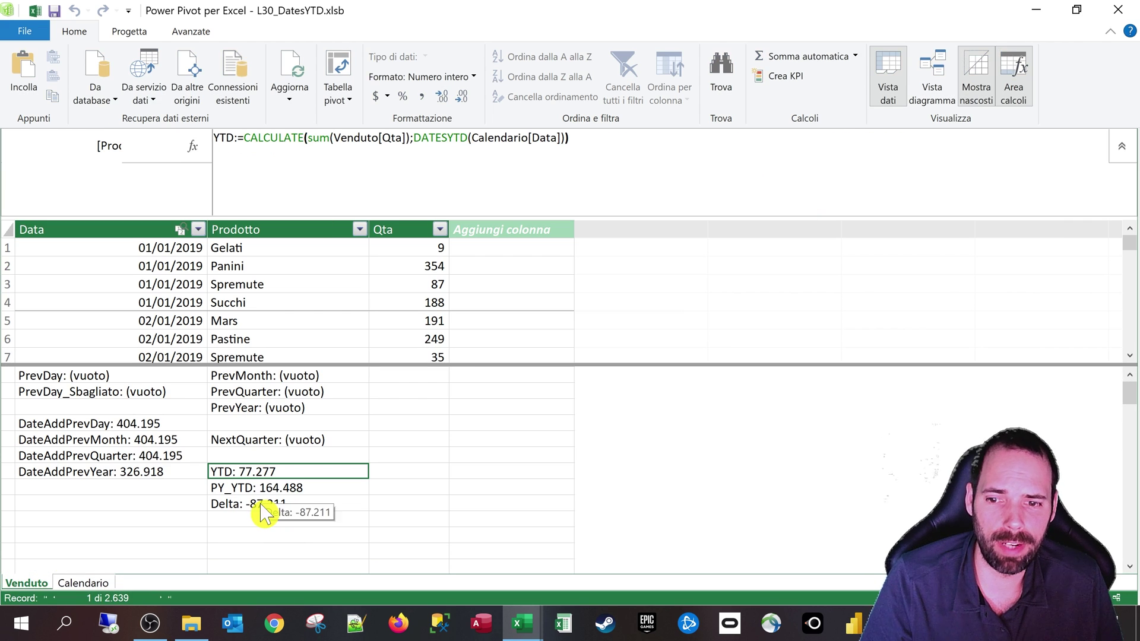
Review the Delta measure, [YTD]-[PY_YTD], which returns -87.211.
{"action": "left_click", "coordinate": [279, 508]}
{"action": "left_click", "coordinate": [270, 455]}
{"action": "left_click", "coordinate": [268, 472]}
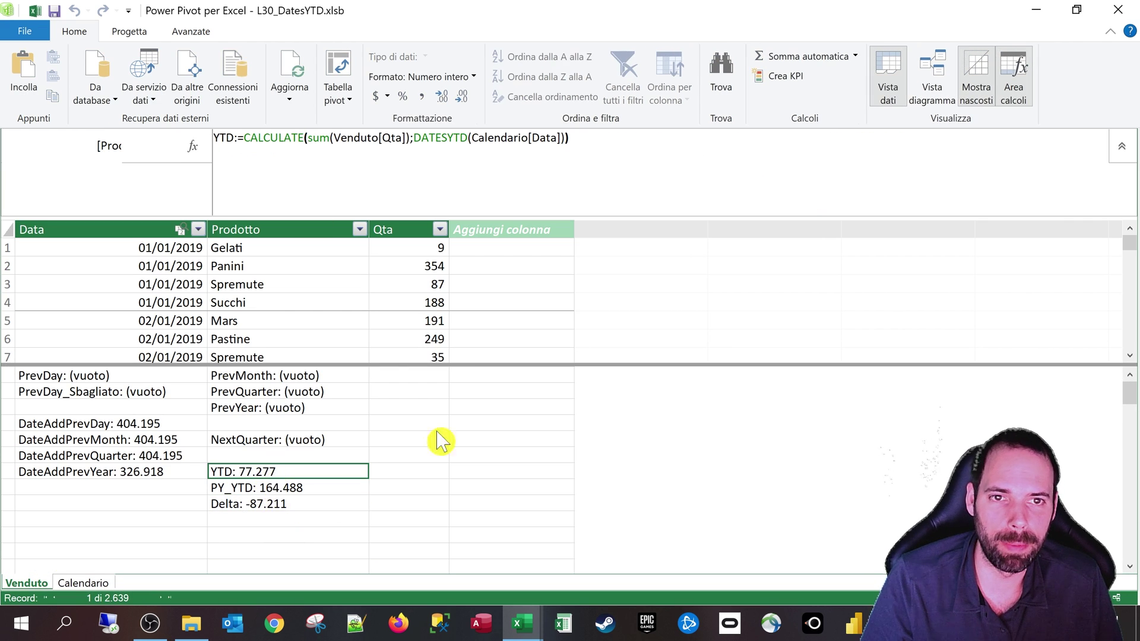
{"action": "left_click", "coordinate": [261, 508]}
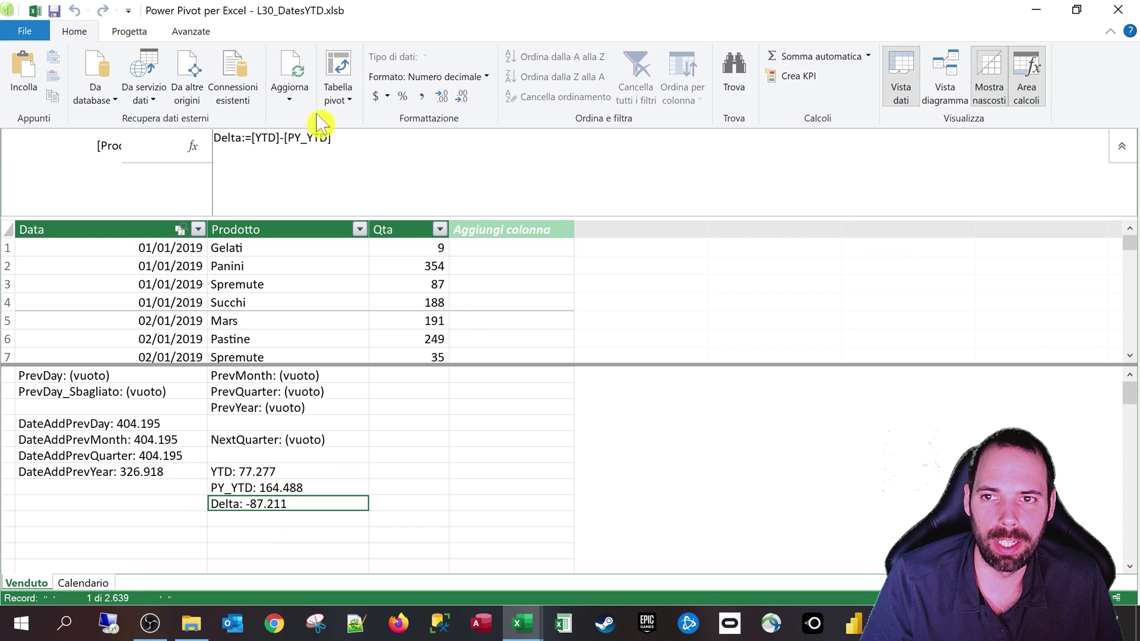
{"action": "left_click", "coordinate": [247, 150]}
{"action": "scroll", "coordinate": [282, 187], "scroll_direction": "up", "scroll_amount": 3}
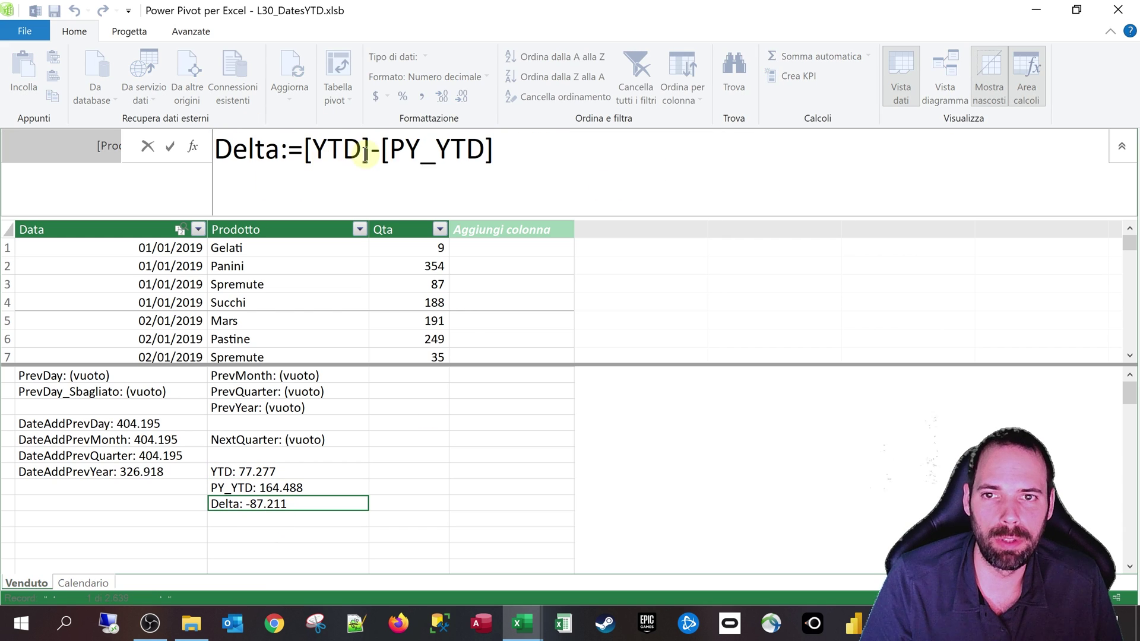
{"action": "left_click_drag", "start_coordinate": [389, 156], "coordinate": [422, 155]}
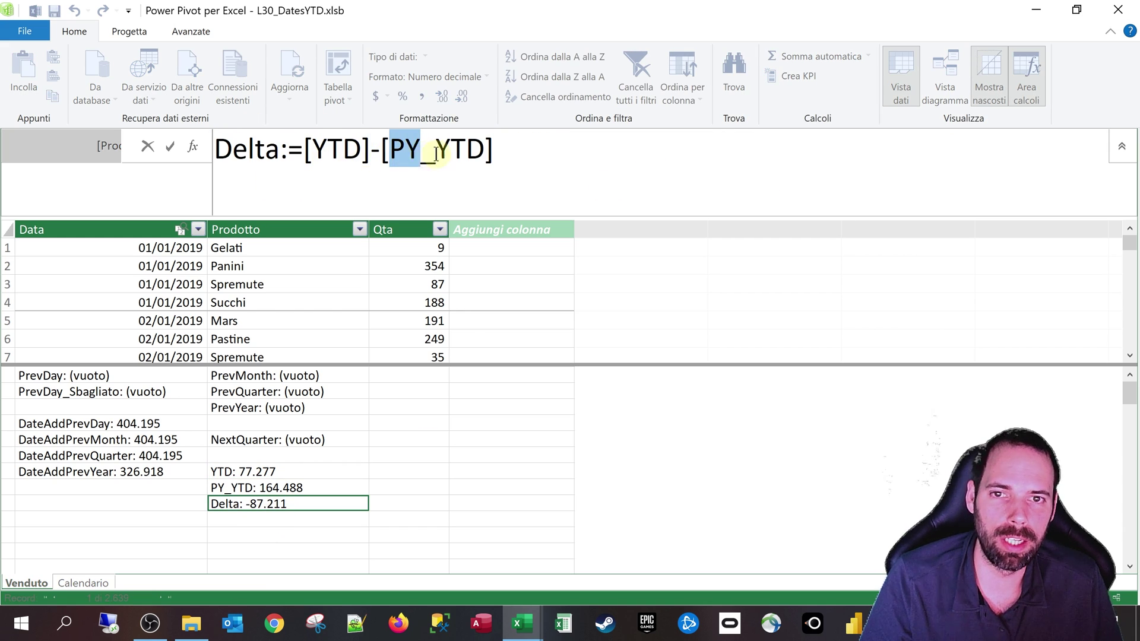
{"action": "left_click", "coordinate": [436, 153]}
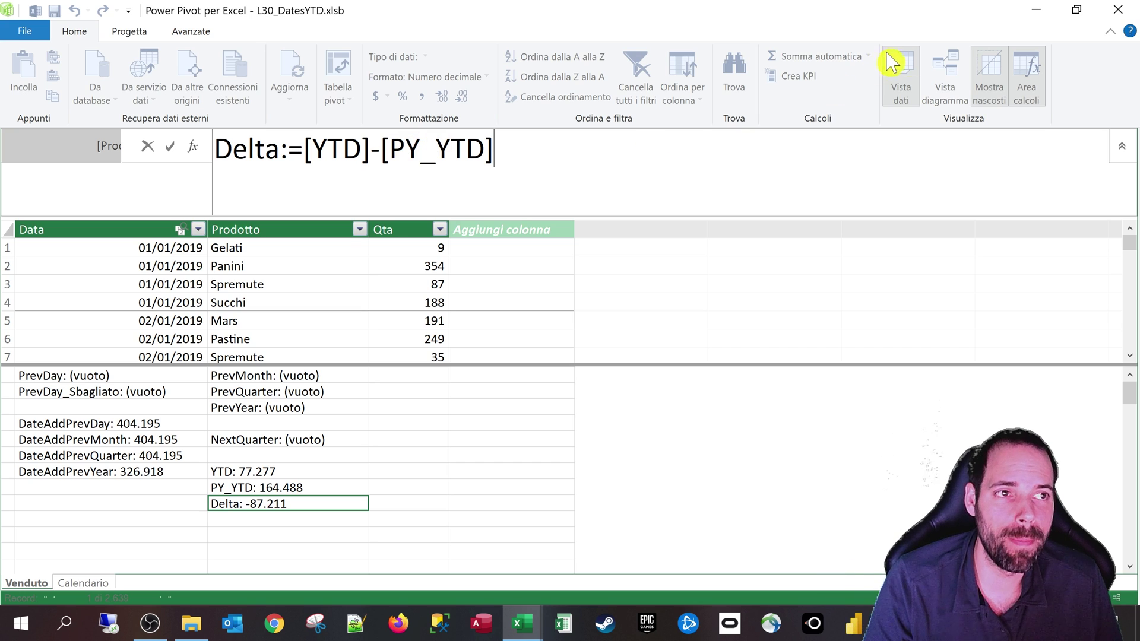
Replace AnnoMese with Trimestre in the pivot rows.
{"action": "key", "text": "alt+Tab"}
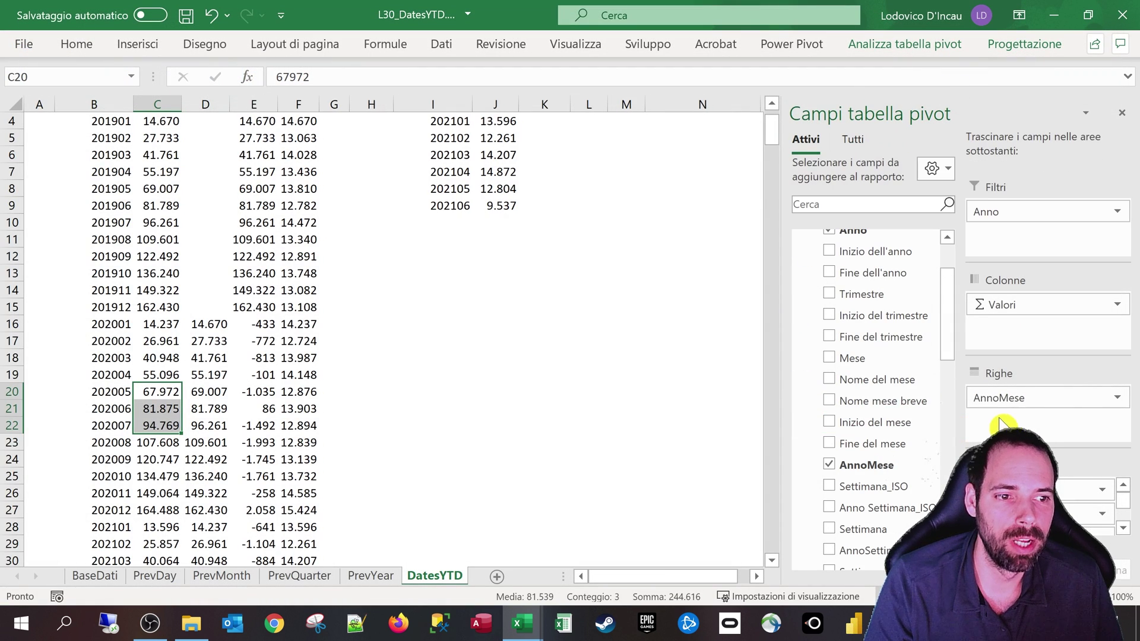
{"action": "scroll", "coordinate": [189, 133], "scroll_direction": "up", "scroll_amount": 1}
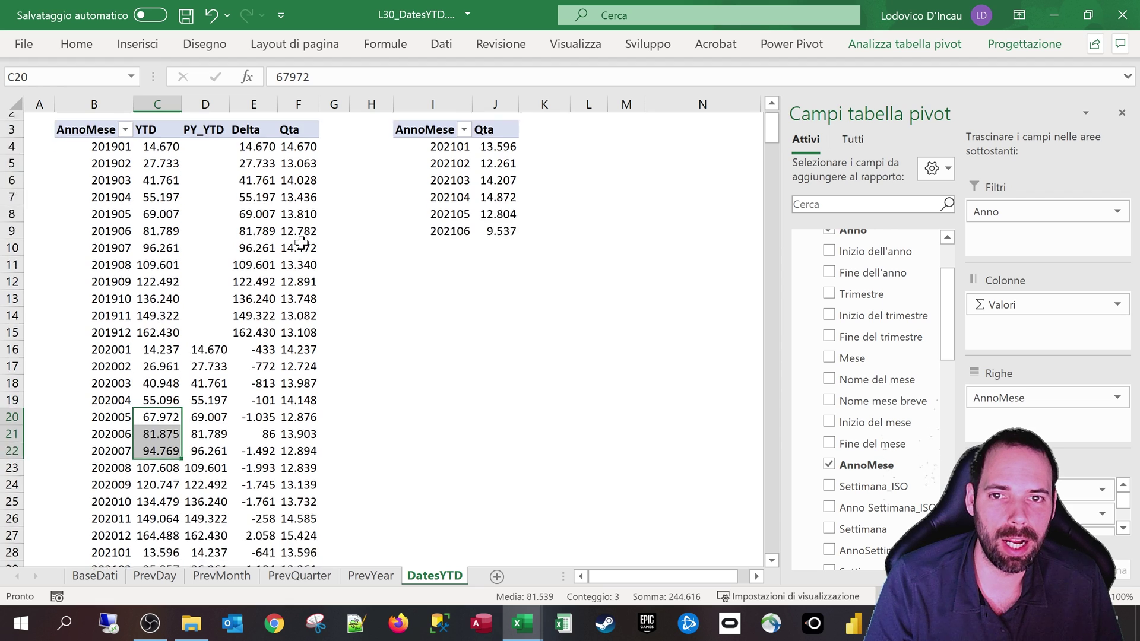
{"action": "left_click_drag", "start_coordinate": [976, 392], "coordinate": [868, 421]}
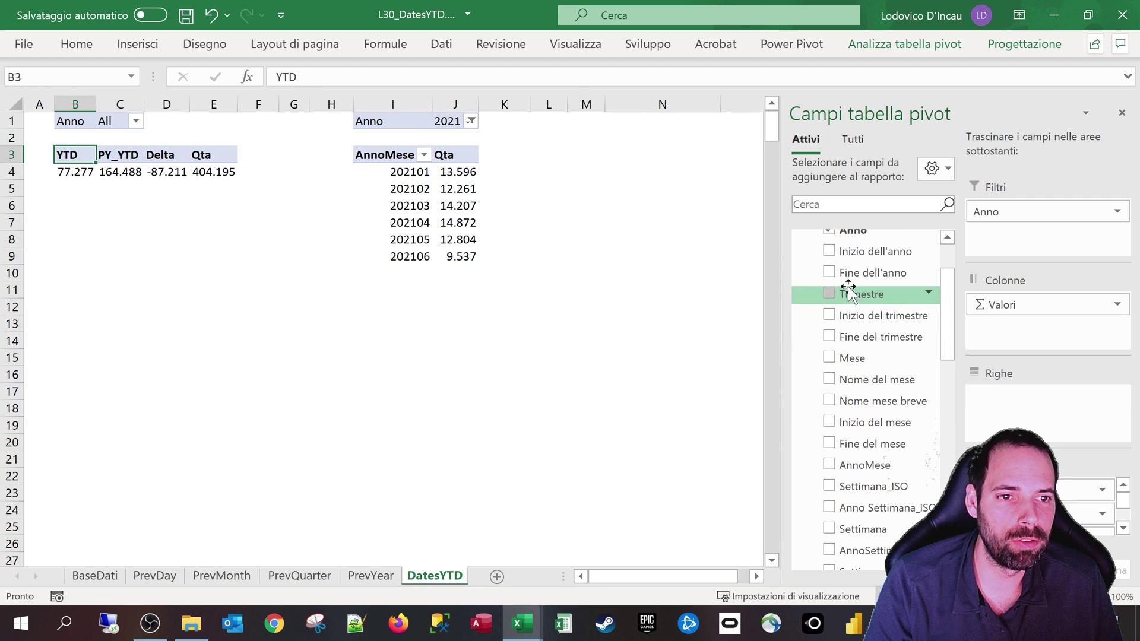
{"action": "left_click_drag", "start_coordinate": [861, 294], "coordinate": [999, 420]}
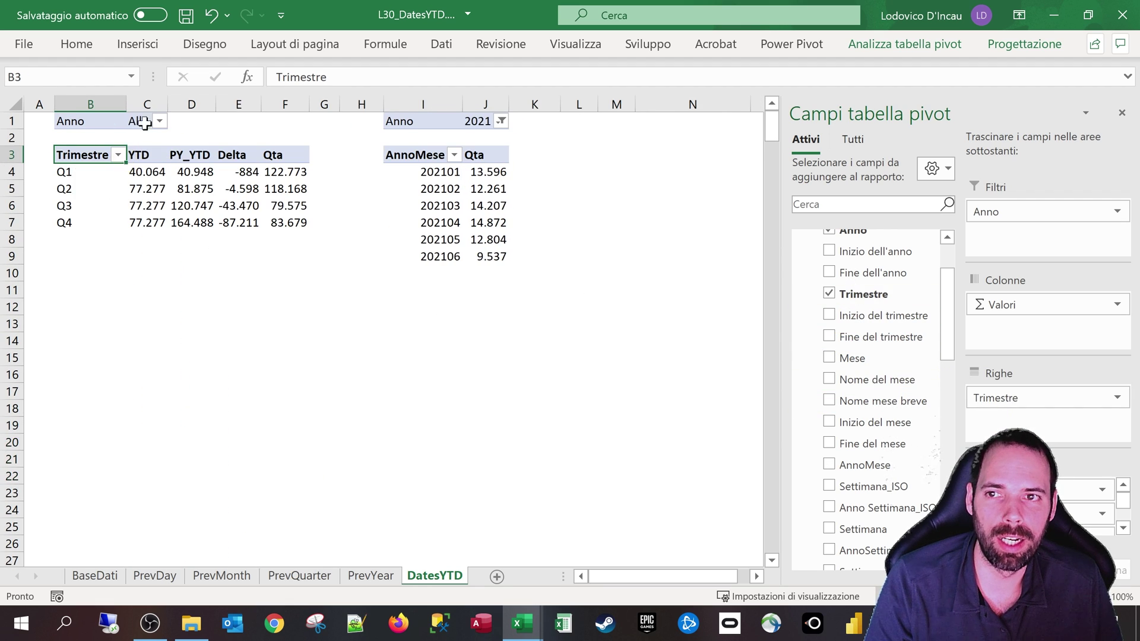
Filter Anno to 2020 and check quarterly Delta, from -813 in Q1 to 2.058 in Q4.
{"action": "left_click", "coordinate": [160, 122]}
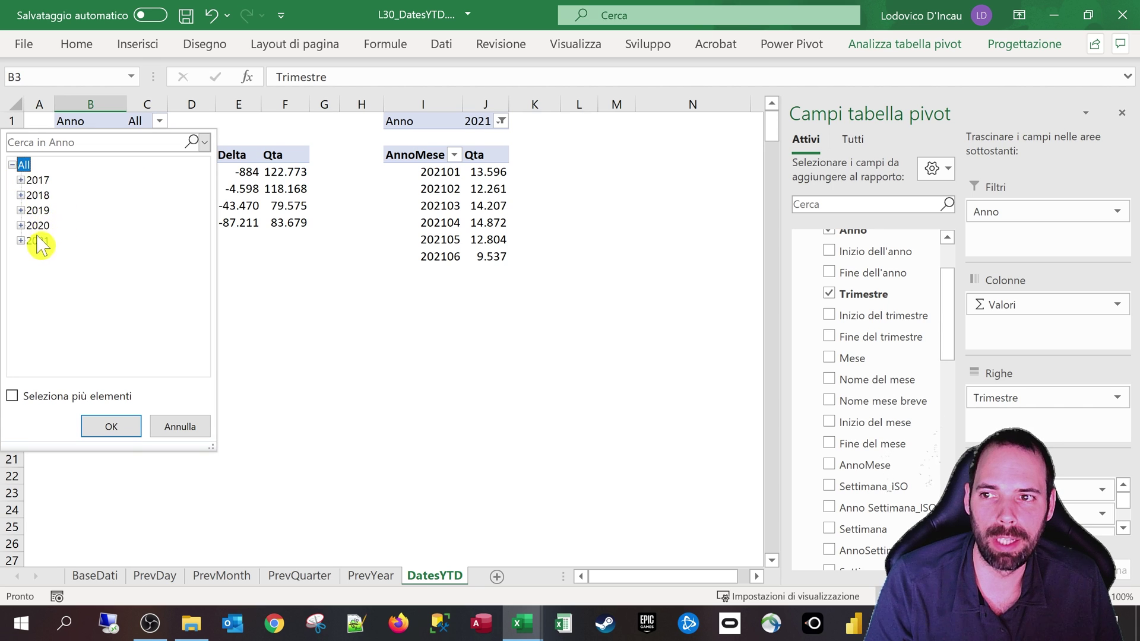
{"action": "left_click", "coordinate": [37, 225]}
{"action": "left_click", "coordinate": [111, 426]}
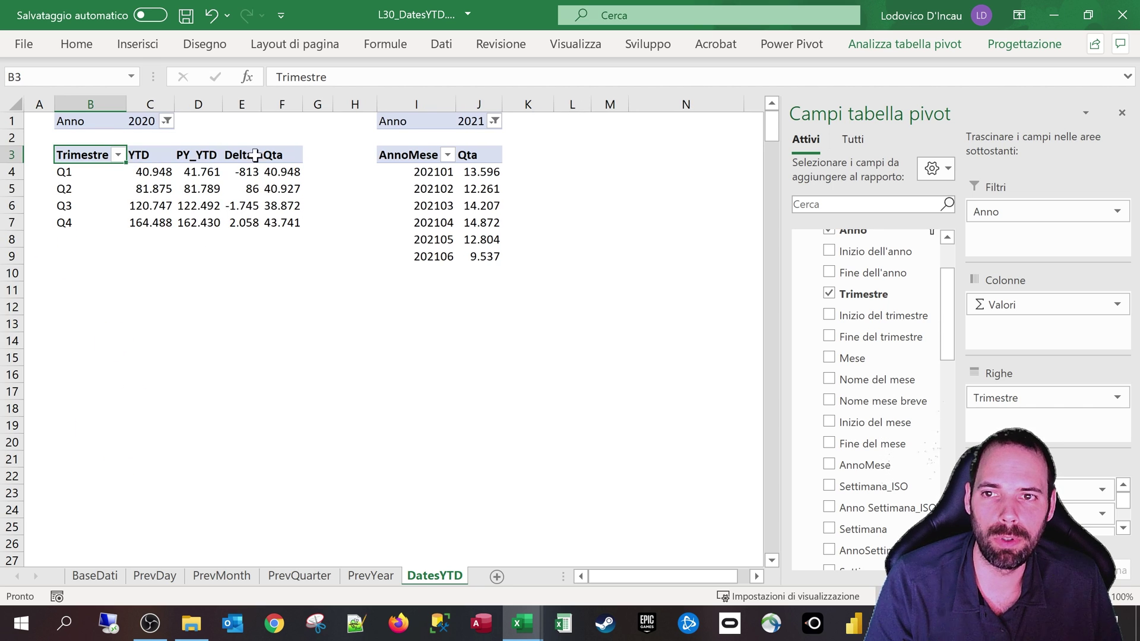
{"action": "left_click_drag", "start_coordinate": [231, 172], "coordinate": [241, 224]}
{"action": "left_click_drag", "start_coordinate": [66, 172], "coordinate": [70, 223]}
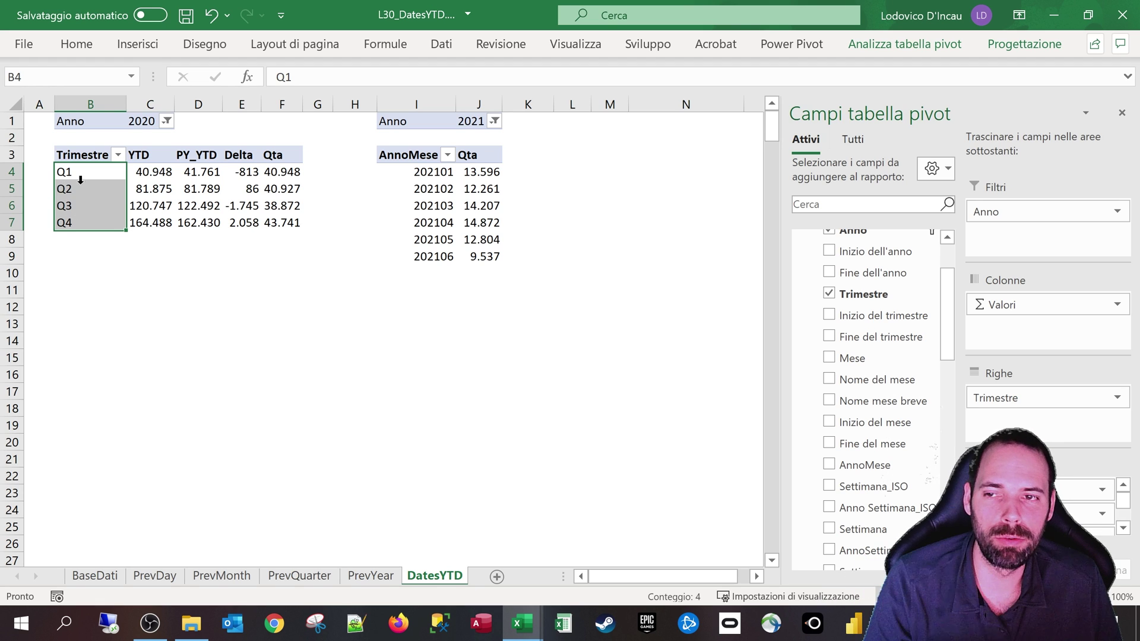
{"action": "key", "text": "Return"}
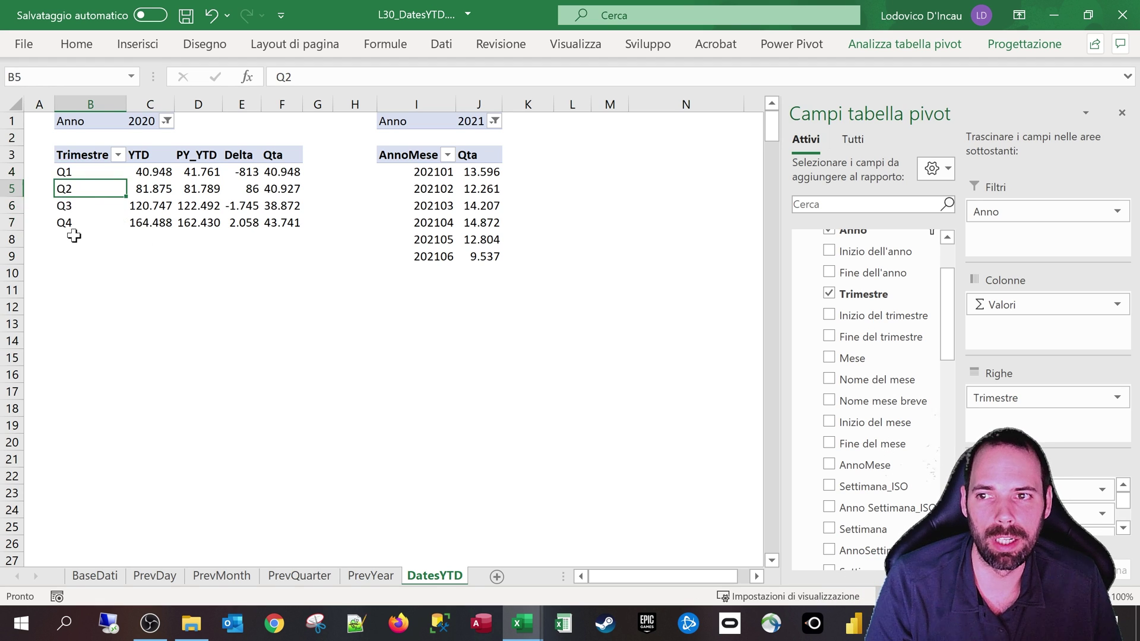
{"action": "key", "text": "Return"}
{"action": "key", "text": "Return"}
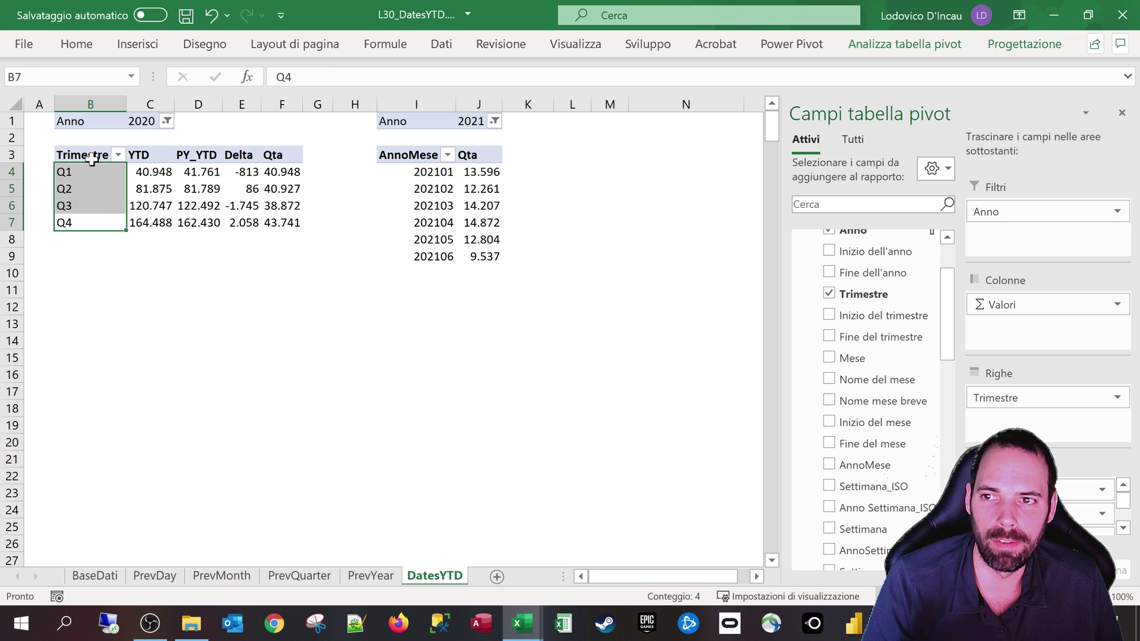
{"action": "left_click", "coordinate": [92, 158]}
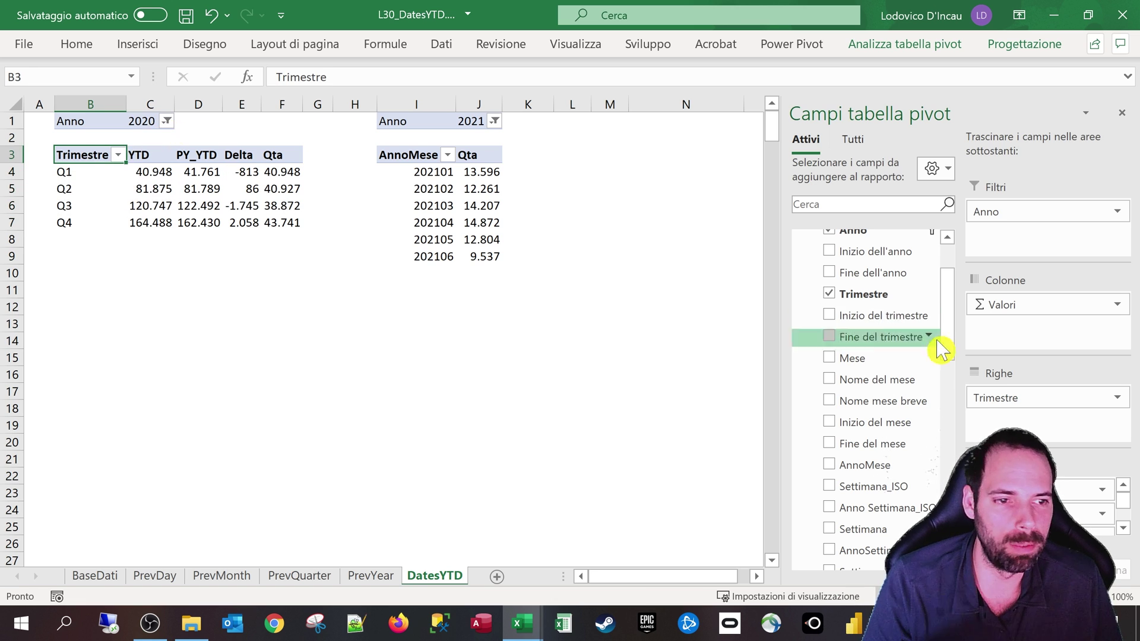
Swap Trimestre for AnnoMese in the pivot rows and filter Anno to 2021.
{"action": "left_click_drag", "start_coordinate": [986, 400], "coordinate": [878, 374]}
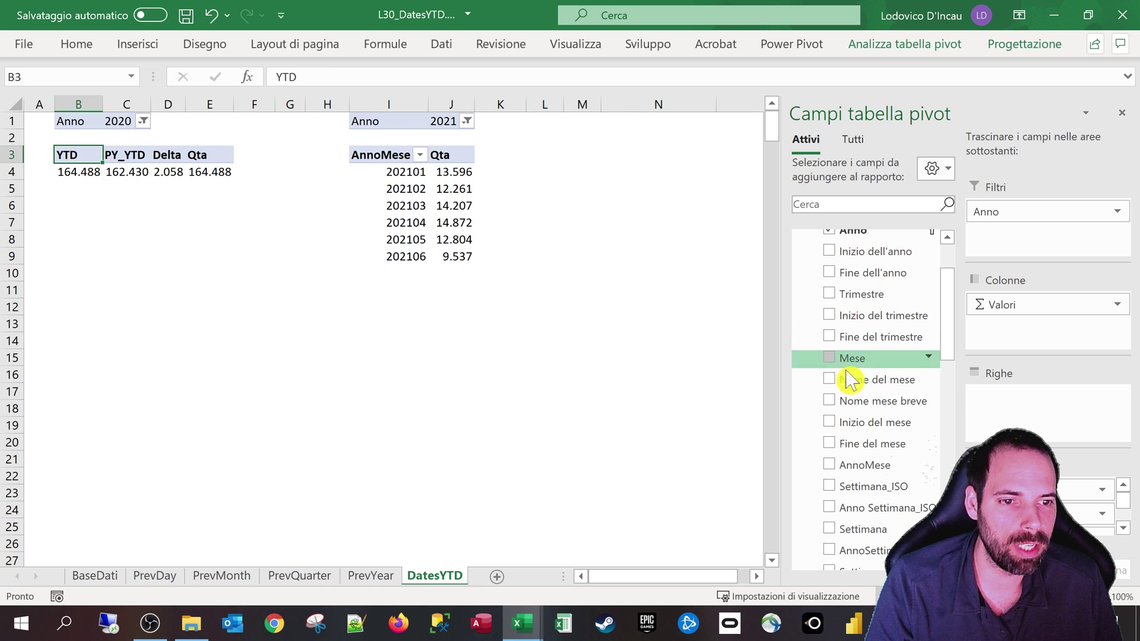
{"action": "left_click_drag", "start_coordinate": [865, 465], "coordinate": [1049, 400]}
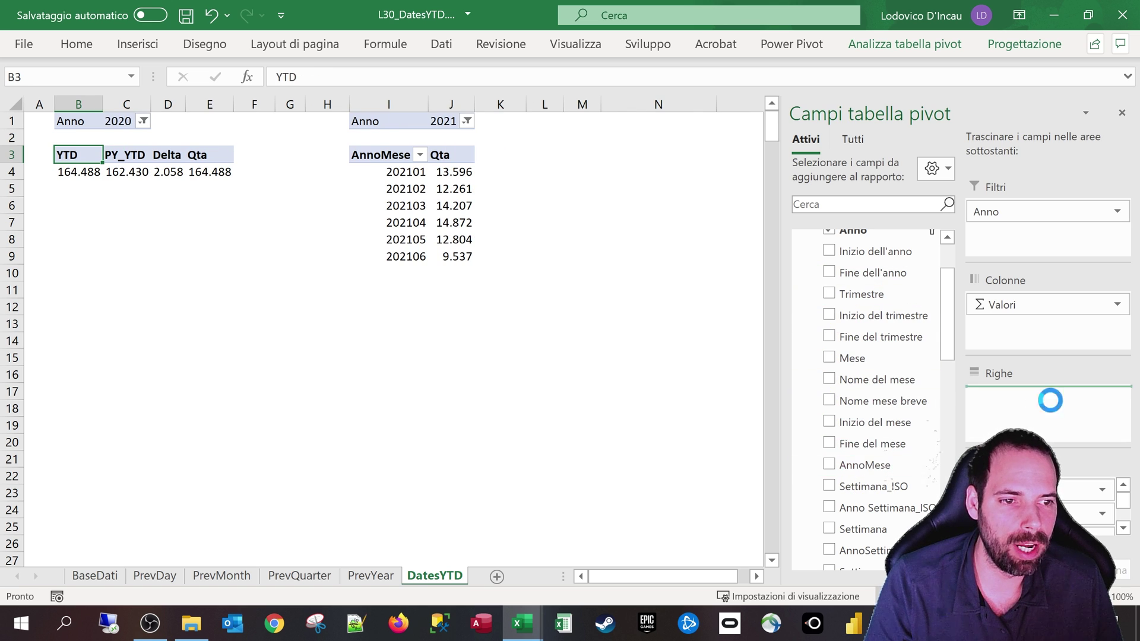
{"action": "left_click", "coordinate": [174, 121]}
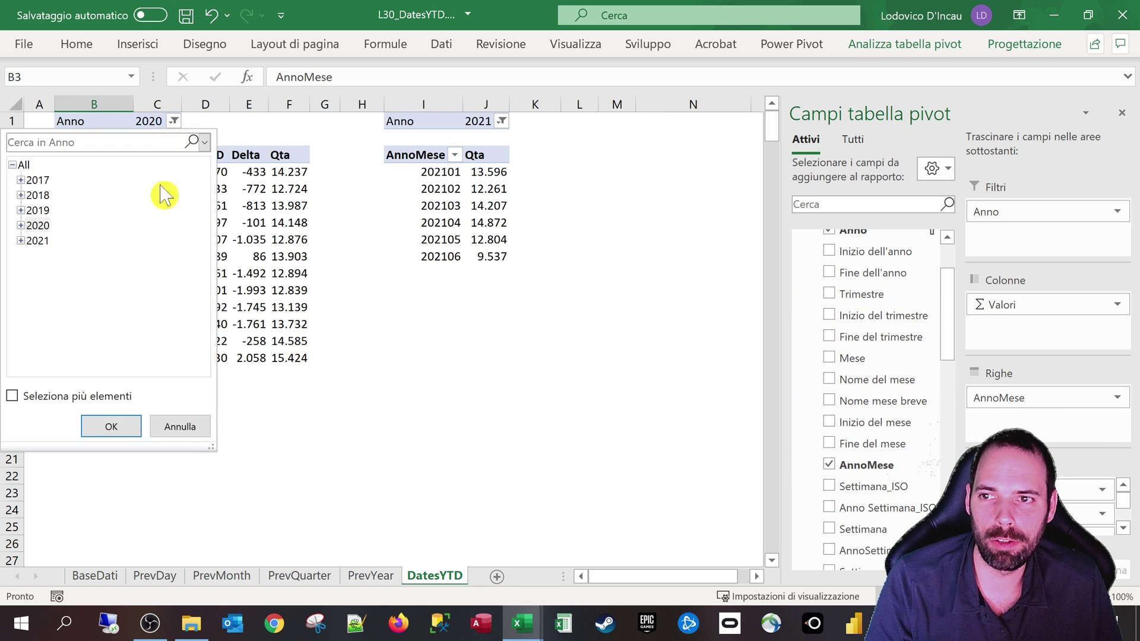
{"action": "left_click", "coordinate": [38, 240]}
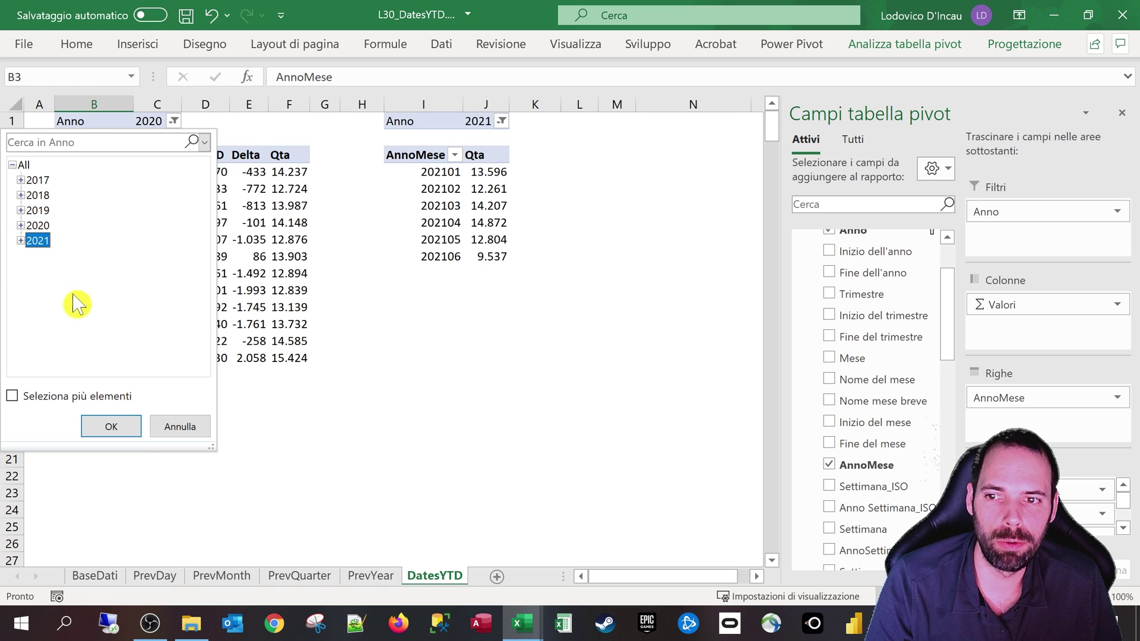
{"action": "left_click", "coordinate": [111, 426]}
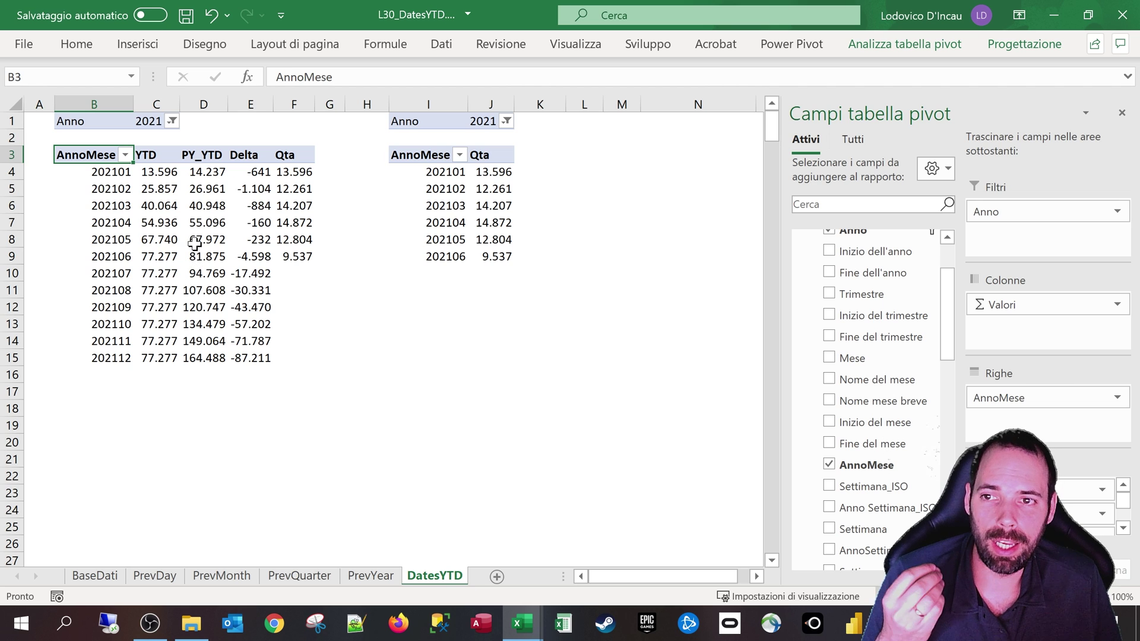
Check 2021 monthly values: YTD holds 77.277 from 202106 while Delta falls to -87.211.
{"action": "left_click", "coordinate": [159, 362]}
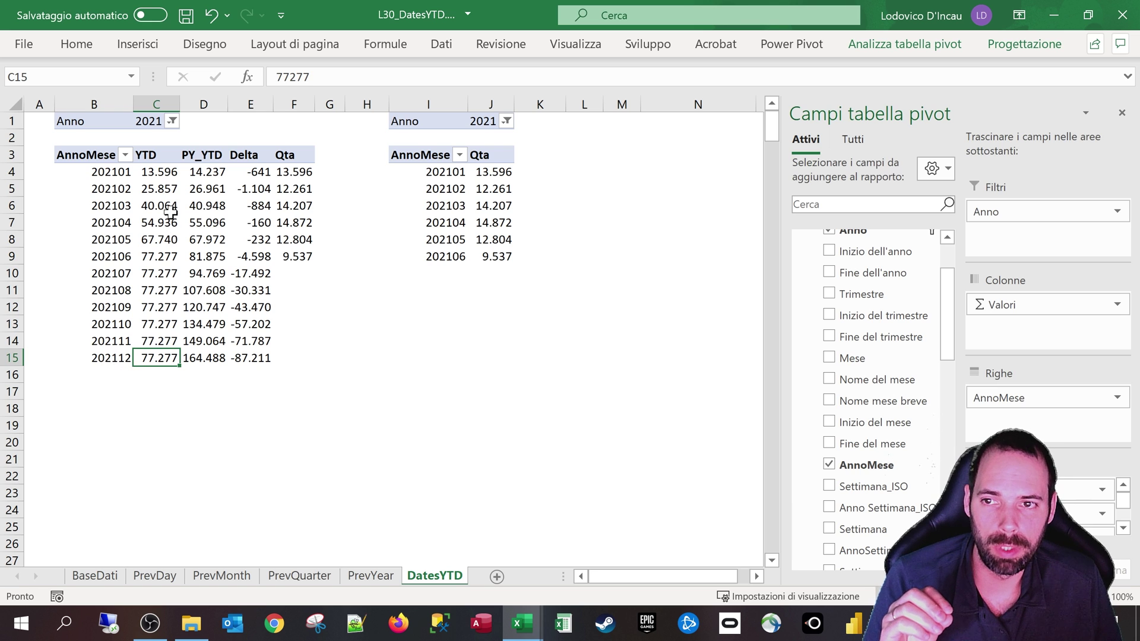
{"action": "left_click_drag", "start_coordinate": [162, 169], "coordinate": [152, 252]}
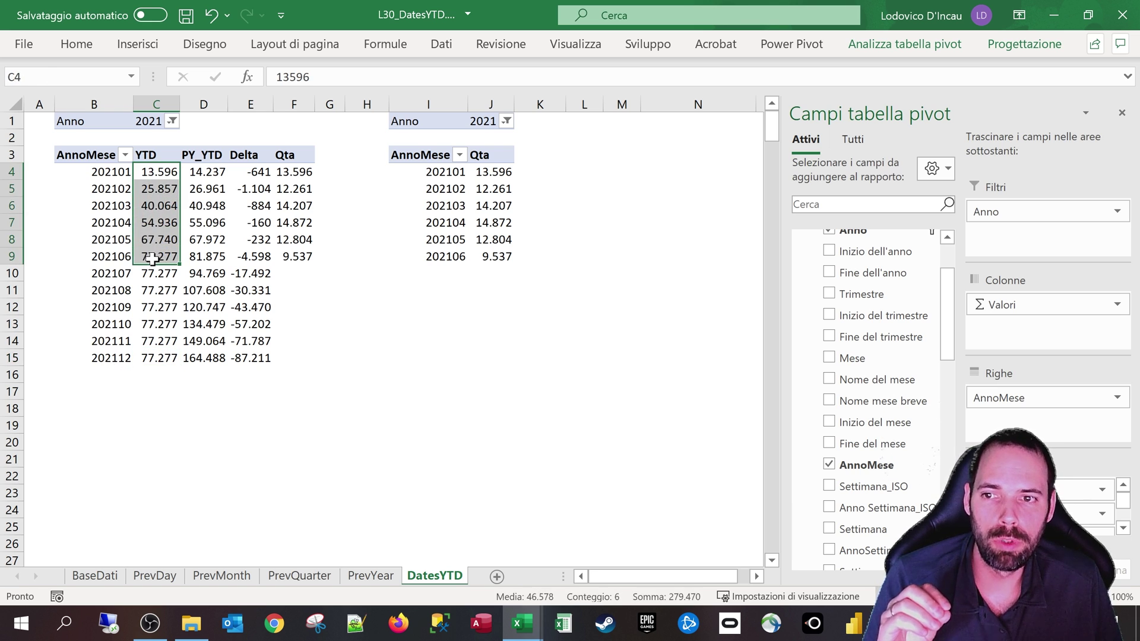
{"action": "left_click_drag", "start_coordinate": [151, 279], "coordinate": [154, 358]}
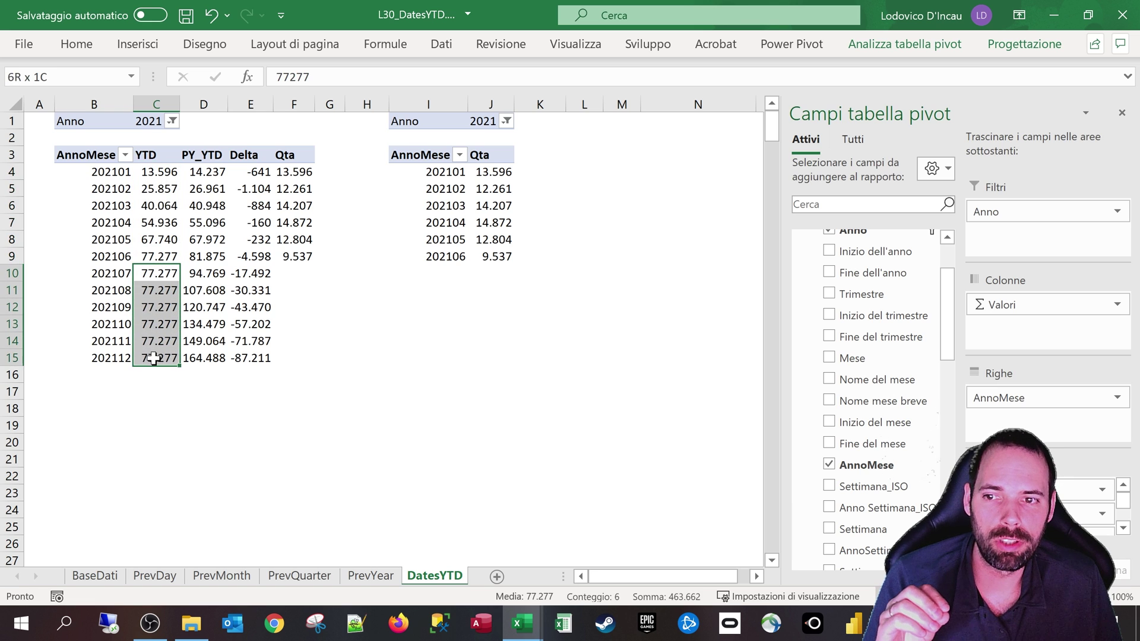
{"action": "left_click_drag", "start_coordinate": [148, 275], "coordinate": [145, 354]}
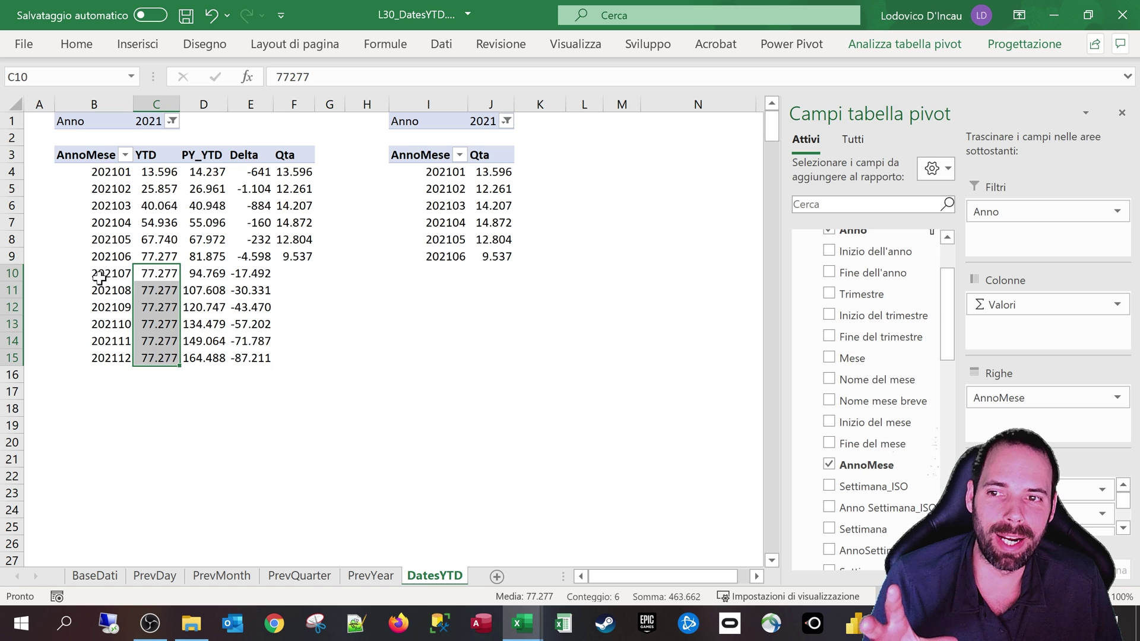
{"action": "left_click_drag", "start_coordinate": [99, 275], "coordinate": [304, 358]}
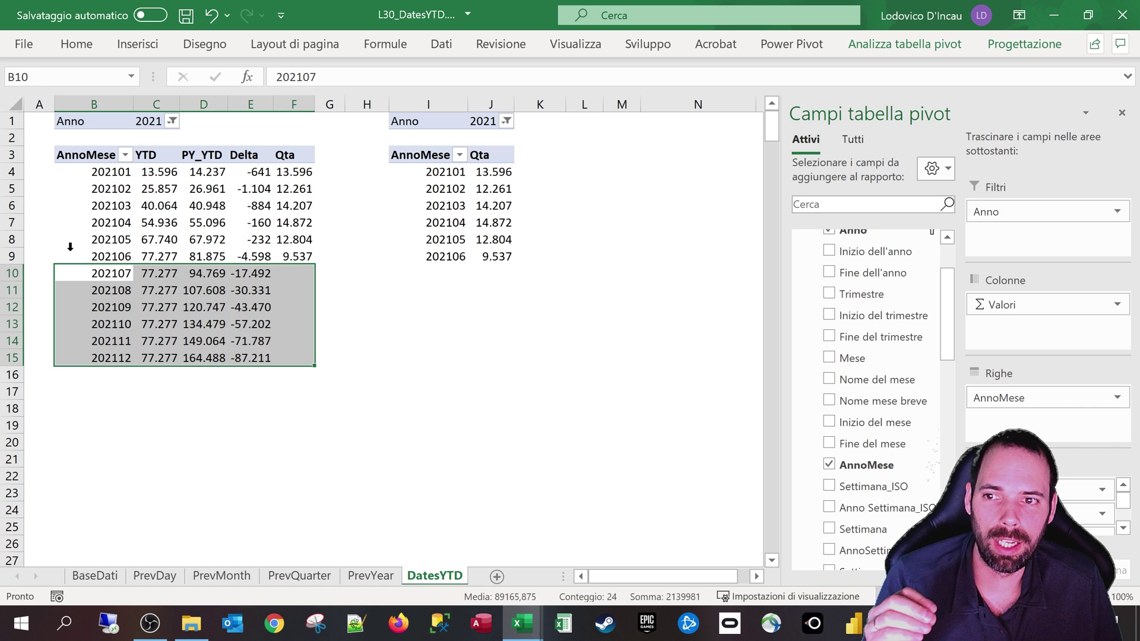
{"action": "left_click_drag", "start_coordinate": [110, 257], "coordinate": [296, 164]}
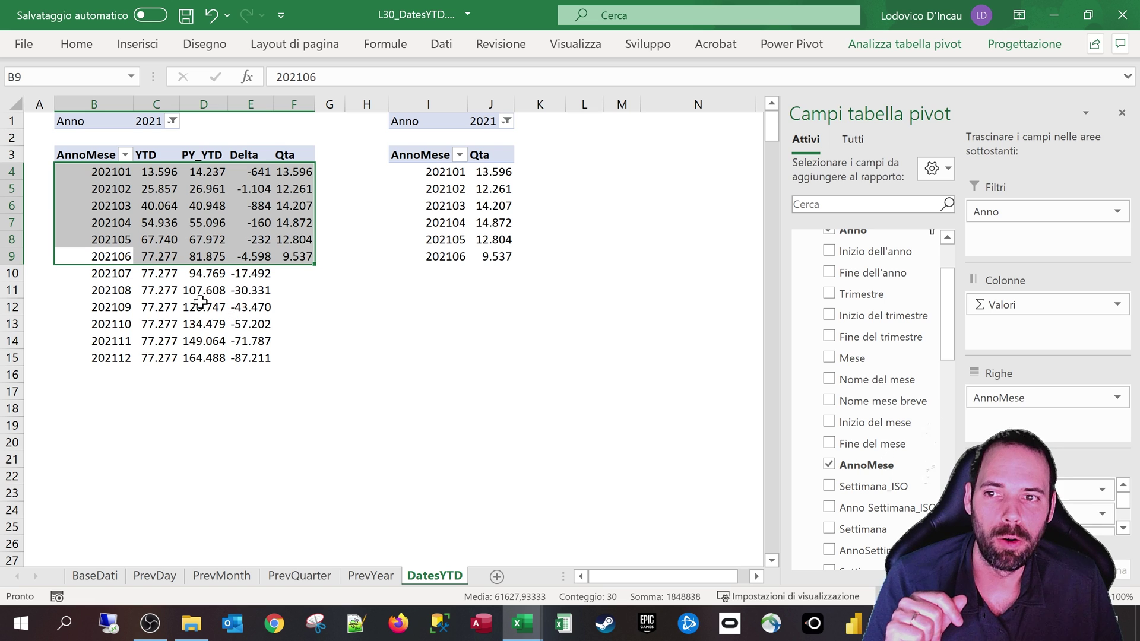
{"action": "left_click", "coordinate": [84, 147]}
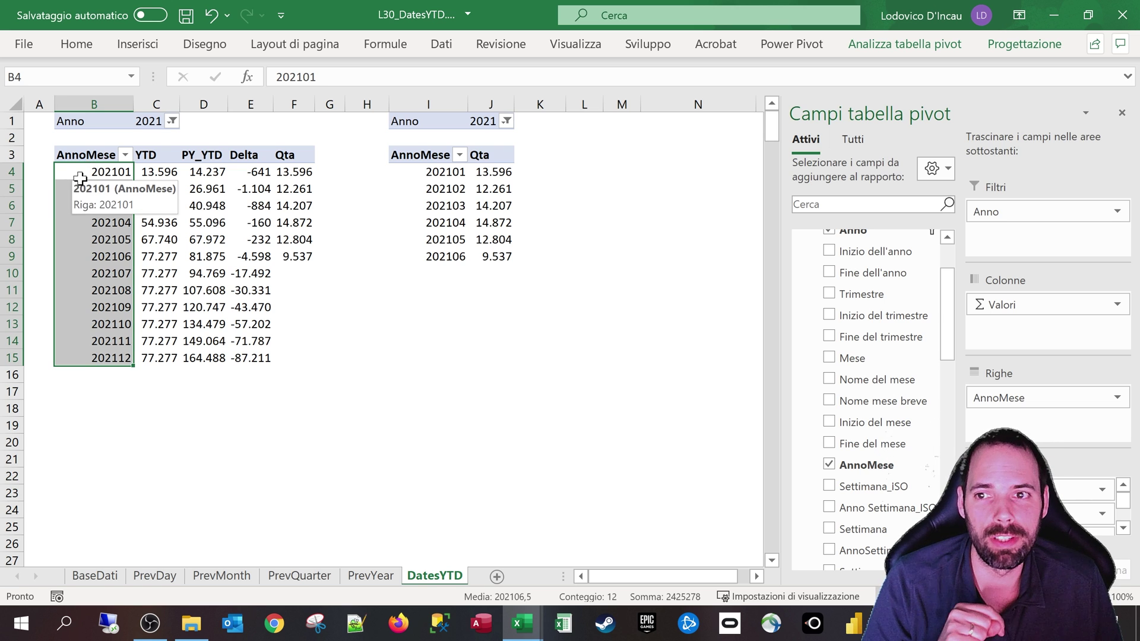
{"action": "left_click", "coordinate": [59, 138]}
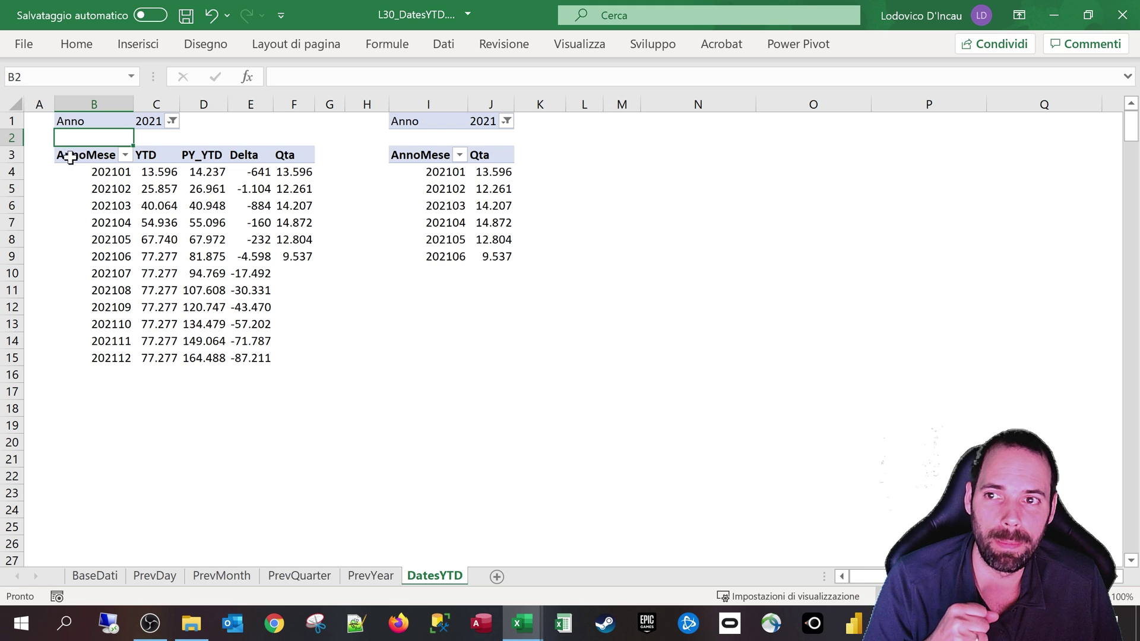
{"action": "left_click", "coordinate": [70, 156]}
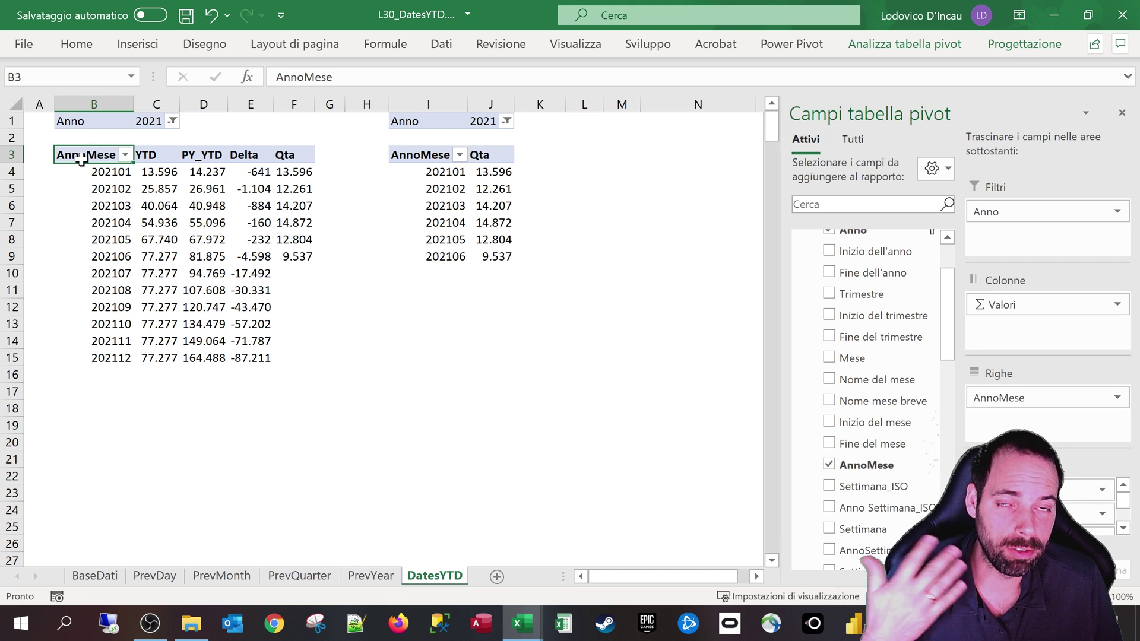